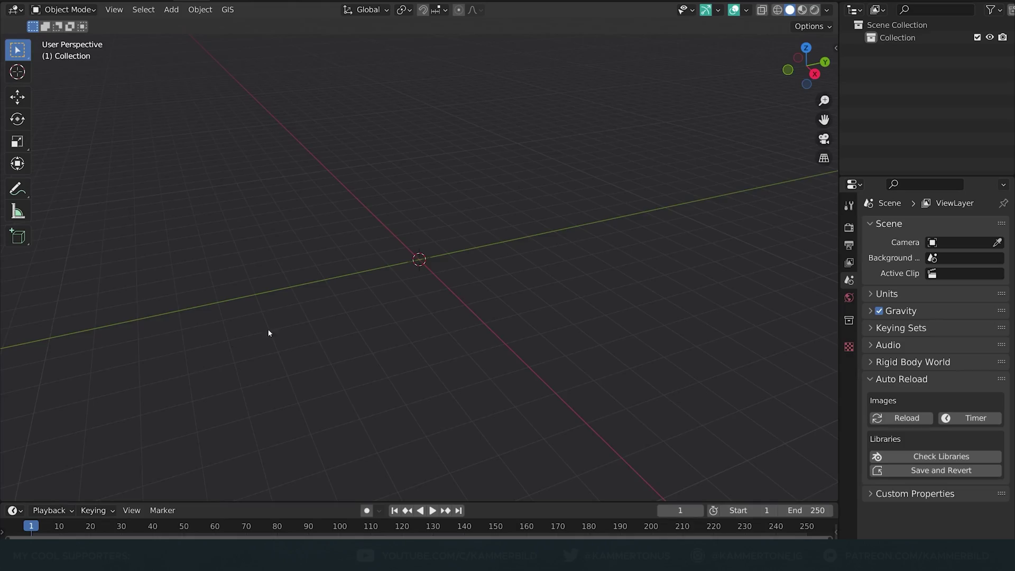
# Step: Add a Bezier curve at the world origin and delete its default points in Edit Mode
pyautogui.moveTo(268, 333); pyautogui.dragTo(290, 335, button='middle')
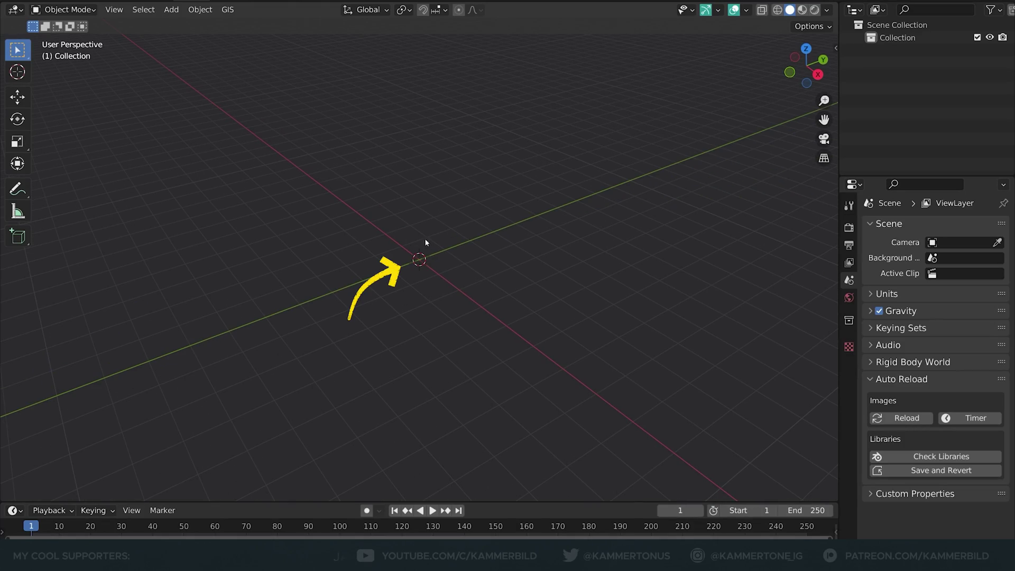
pyautogui.hotkey('shift', 'a')
pyautogui.click(449, 267)
pyautogui.press('Tab')
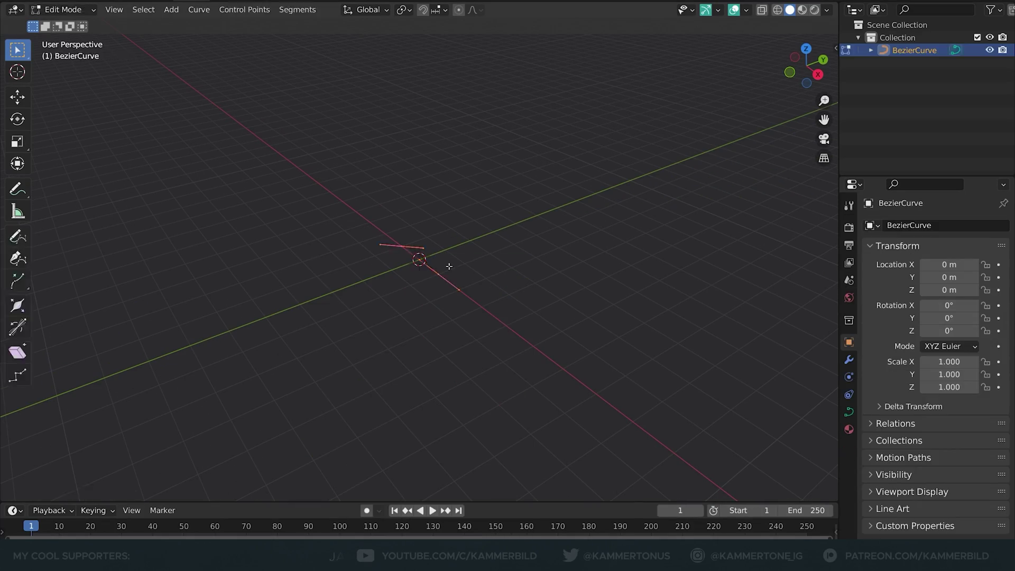
pyautogui.press('x')
pyautogui.click(450, 268)
# Step: Draw several winding freehand Bezier strokes around the origin from the top view with the Draw tool
pyautogui.click(17, 235)
pyautogui.moveTo(294, 283)
pyautogui.mouseDown()
pyautogui.moveTo(342, 227)
pyautogui.moveTo(523, 256)
pyautogui.mouseUp()
pyautogui.moveTo(523, 256)
pyautogui.mouseDown(button='middle')
pyautogui.moveTo(336, 300)
pyautogui.moveTo(345, 262)
pyautogui.mouseUp(button='middle')
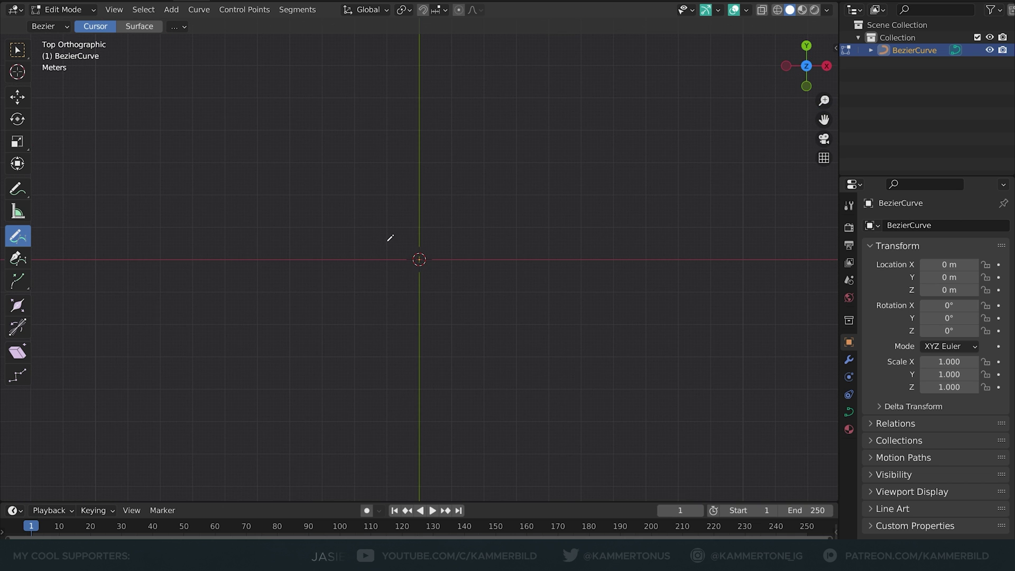
pyautogui.moveTo(387, 242)
pyautogui.mouseDown()
pyautogui.moveTo(430, 277)
pyautogui.moveTo(473, 220)
pyautogui.moveTo(395, 201)
pyautogui.mouseUp()
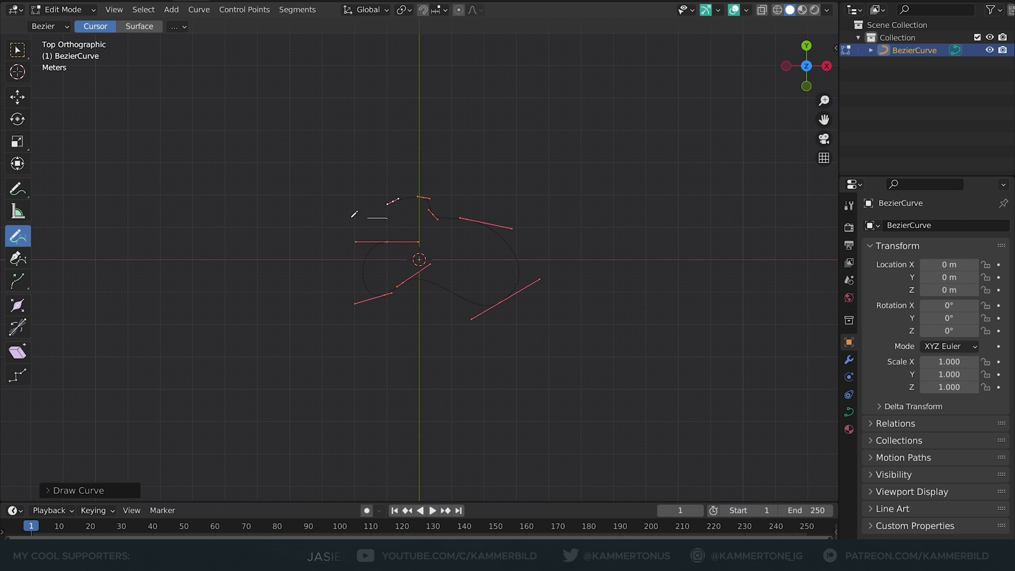
pyautogui.moveTo(337, 214)
pyautogui.mouseDown()
pyautogui.moveTo(342, 351)
pyautogui.moveTo(518, 360)
pyautogui.mouseUp()
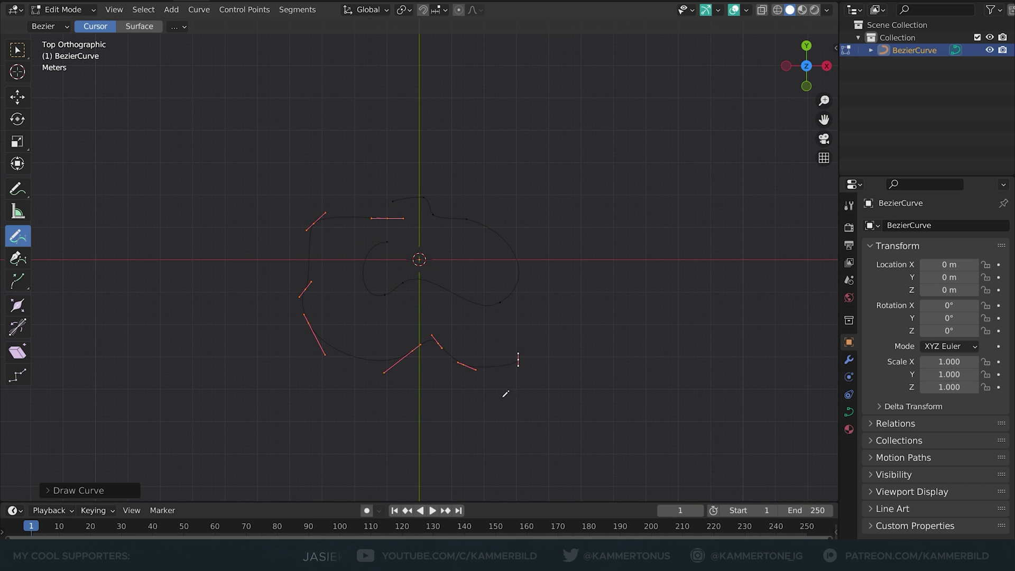
pyautogui.moveTo(503, 397)
pyautogui.mouseDown()
pyautogui.moveTo(544, 304)
pyautogui.moveTo(524, 209)
pyautogui.moveTo(392, 127)
pyautogui.moveTo(310, 174)
pyautogui.mouseUp()
pyautogui.moveTo(260, 207)
pyautogui.mouseDown()
pyautogui.moveTo(293, 291)
pyautogui.moveTo(385, 391)
pyautogui.moveTo(481, 439)
pyautogui.moveTo(597, 400)
pyautogui.moveTo(600, 268)
pyautogui.mouseUp()
pyautogui.moveTo(571, 210)
pyautogui.mouseDown()
pyautogui.moveTo(469, 106)
pyautogui.moveTo(319, 104)
pyautogui.moveTo(282, 133)
pyautogui.mouseUp()
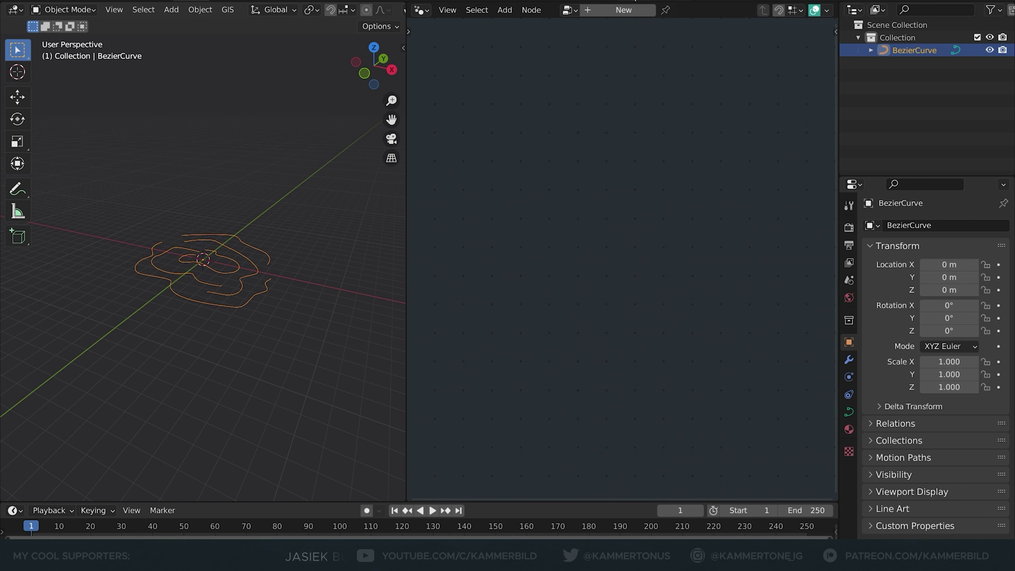
# Step: Create a new geometry node tree on the drawn curve
pyautogui.click(623, 10)
pyautogui.scroll(3, 640, 264)
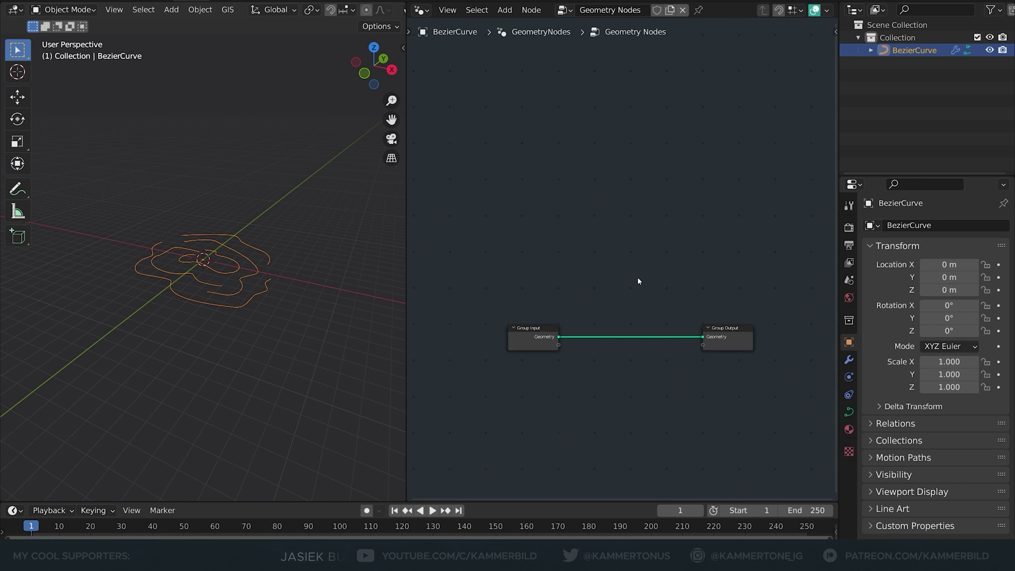
pyautogui.scroll(3, 637, 278)
pyautogui.moveTo(178, 290); pyautogui.dragTo(177, 327, button='middle')
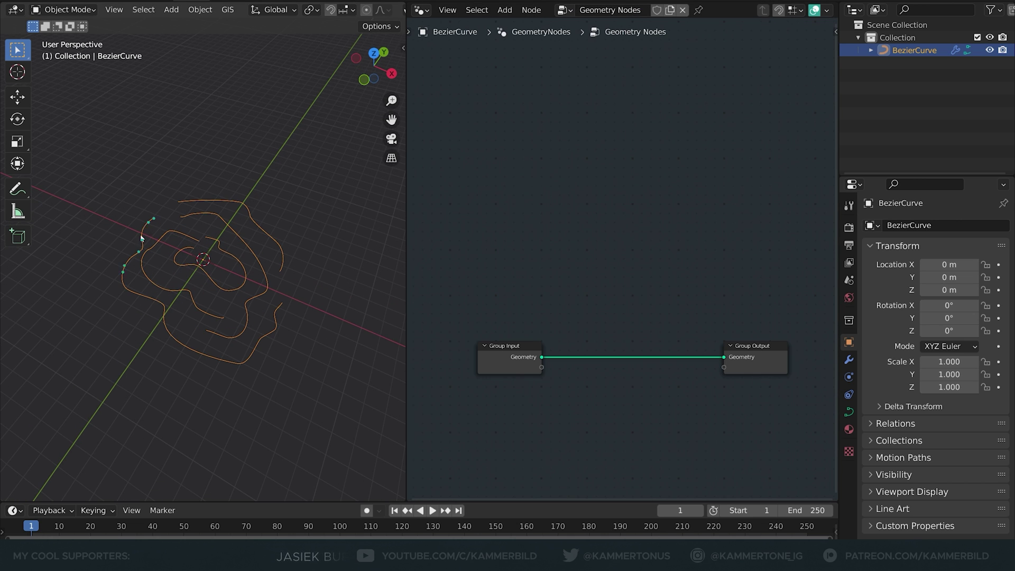
# Step: Insert a Resample Curve node between Group Input and Group Output, set to Length mode with a length of 0.05 m
pyautogui.hotkey('shift', 'a')
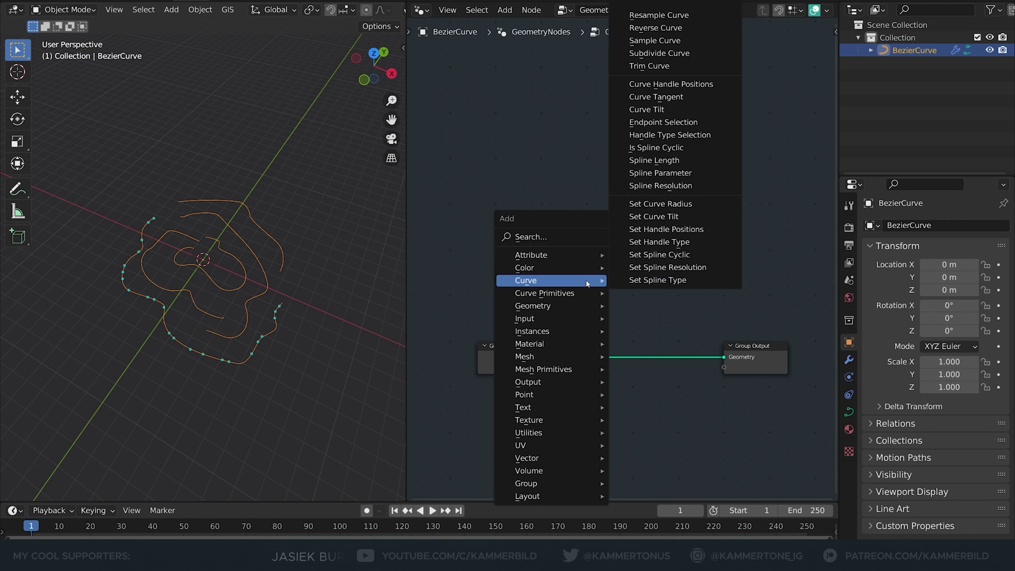
pyautogui.click(523, 236)
pyautogui.write('re')
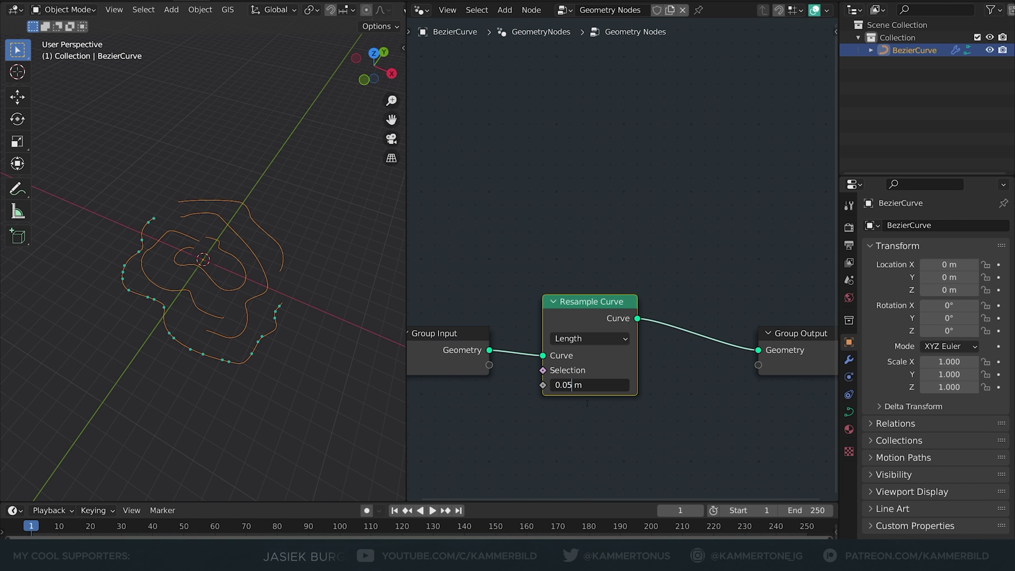
pyautogui.press('Return')
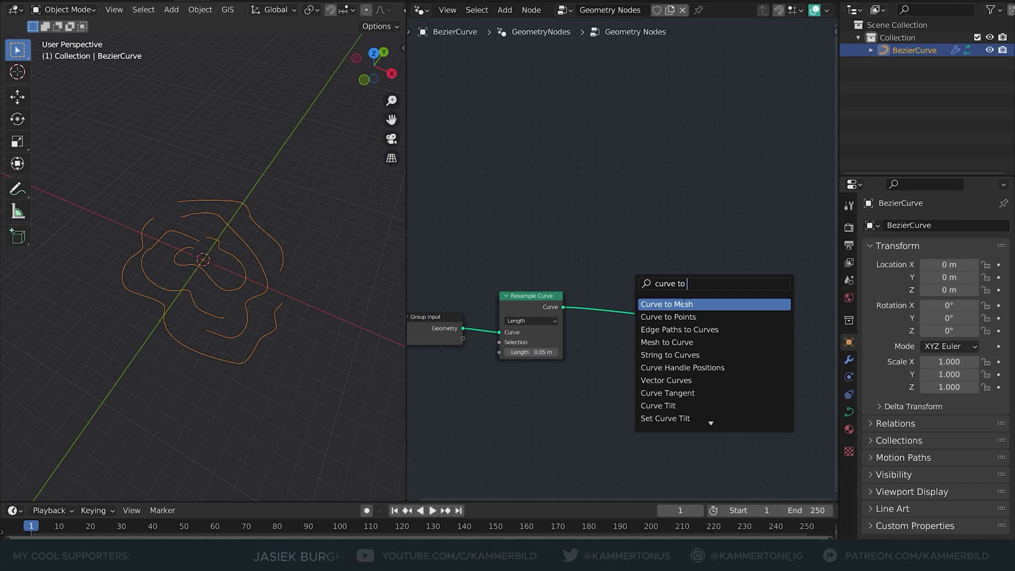
# Step: Insert a Curve to Mesh node after Resample Curve and connect a new Curve Line node to its Profile Curve
pyautogui.click(680, 304)
pyautogui.click(657, 297)
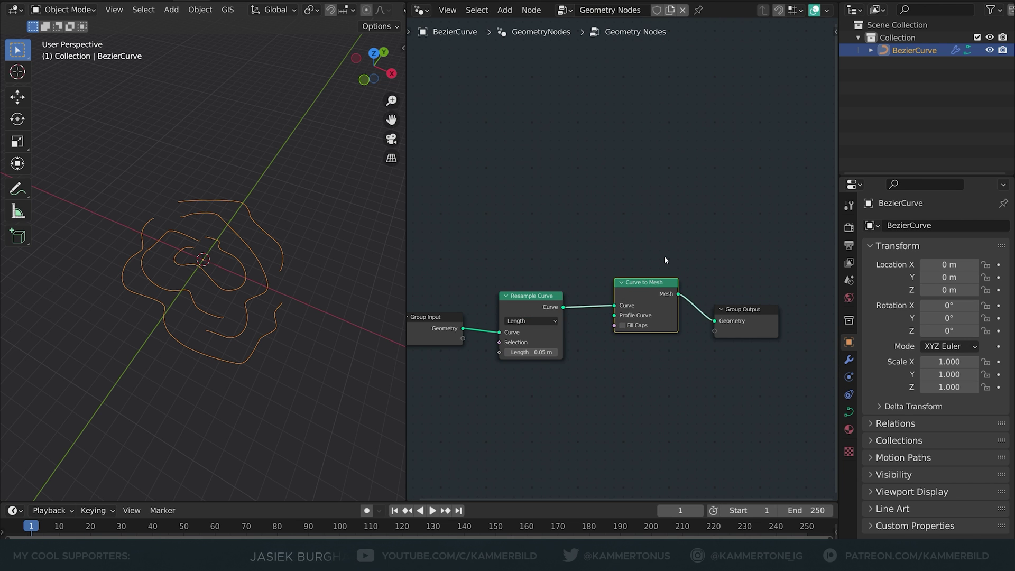
pyautogui.hotkey('shift', 'a')
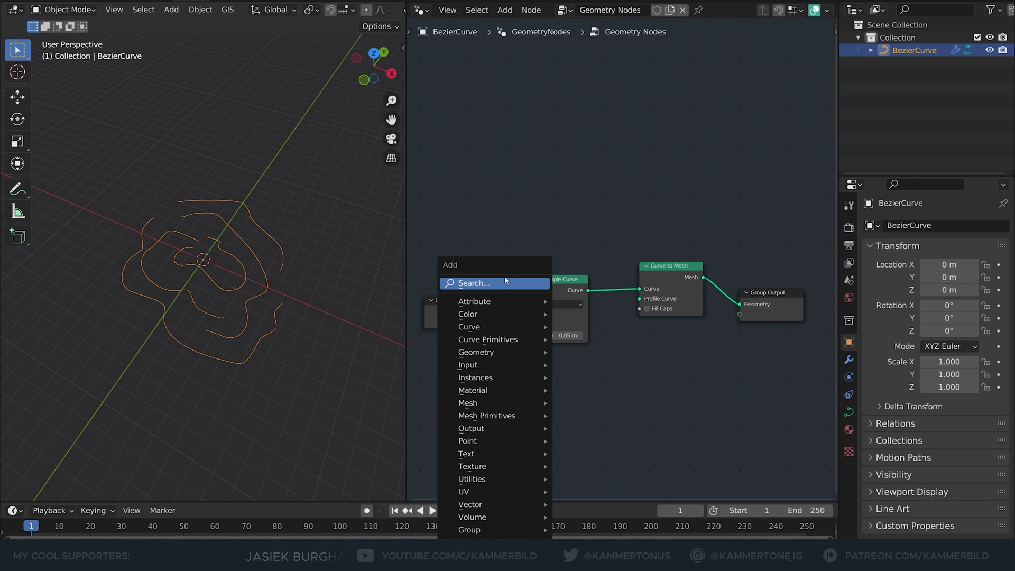
pyautogui.click(505, 283)
pyautogui.write('line')
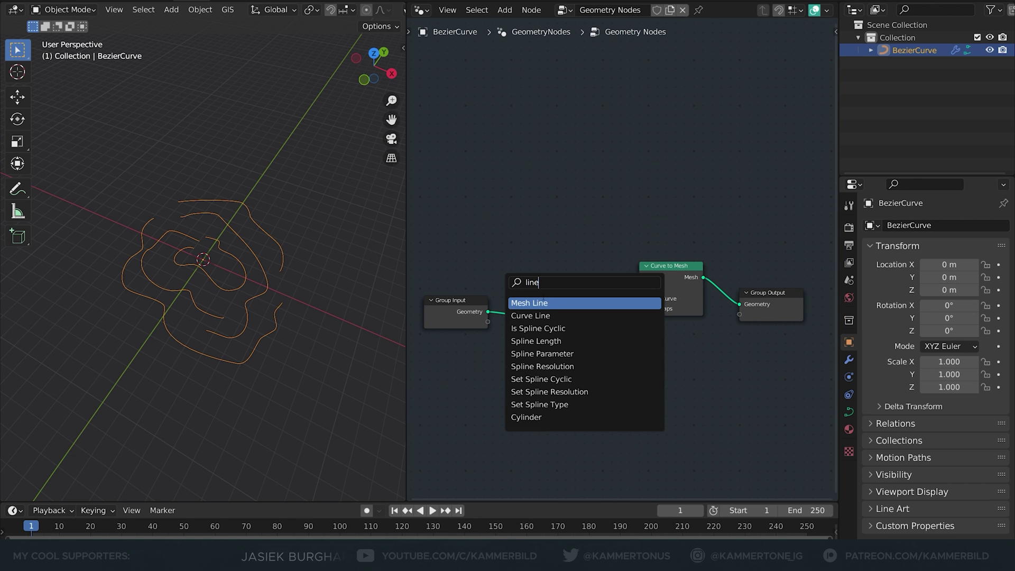
pyautogui.press('Down')
pyautogui.press('Return')
pyautogui.click(589, 379)
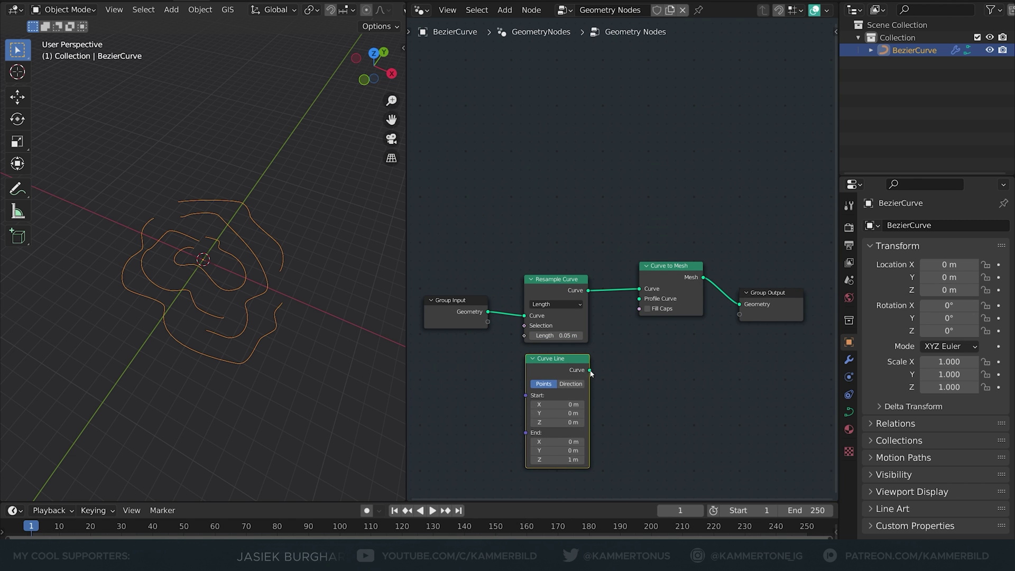
pyautogui.moveTo(590, 370); pyautogui.dragTo(639, 299)
# Step: Set the Curve Line's end point to Z 0 m and Y -0.9 m
pyautogui.scroll(1, 592, 421)
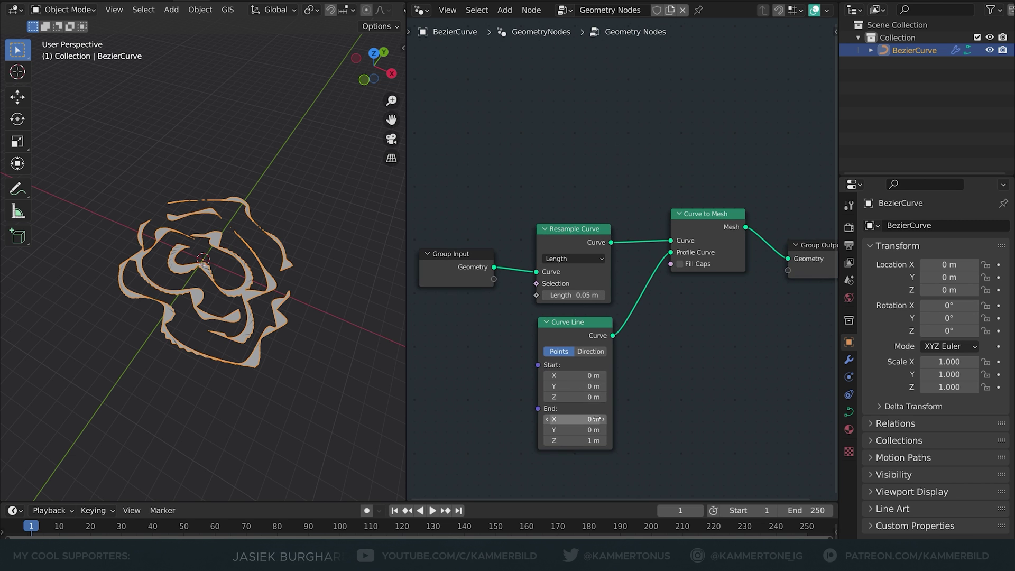
pyautogui.click(576, 441)
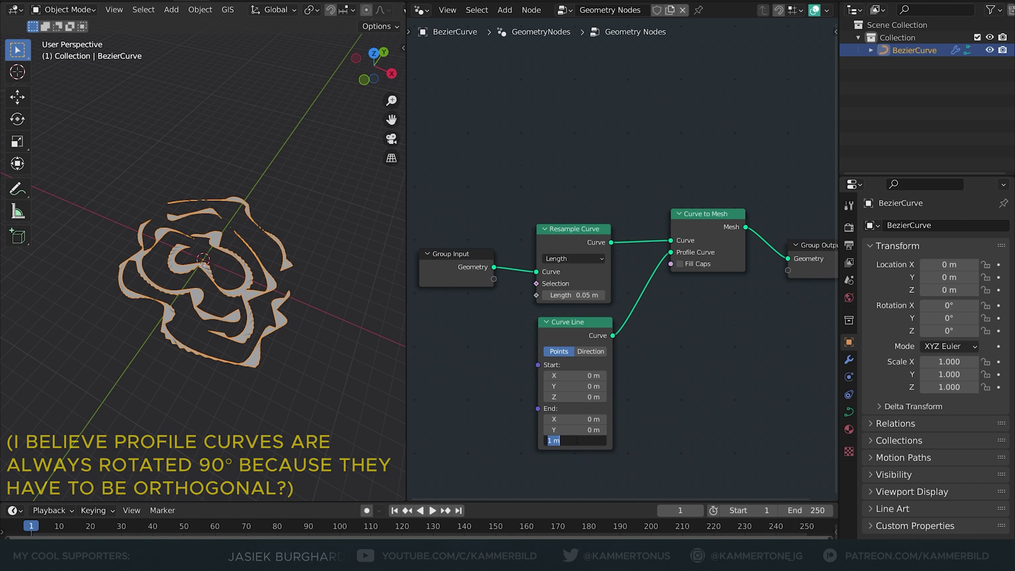
pyautogui.write('0')
pyautogui.press('Return')
pyautogui.moveTo(584, 430); pyautogui.dragTo(555, 430)
pyautogui.moveTo(78, 409); pyautogui.dragTo(106, 367, button='middle')
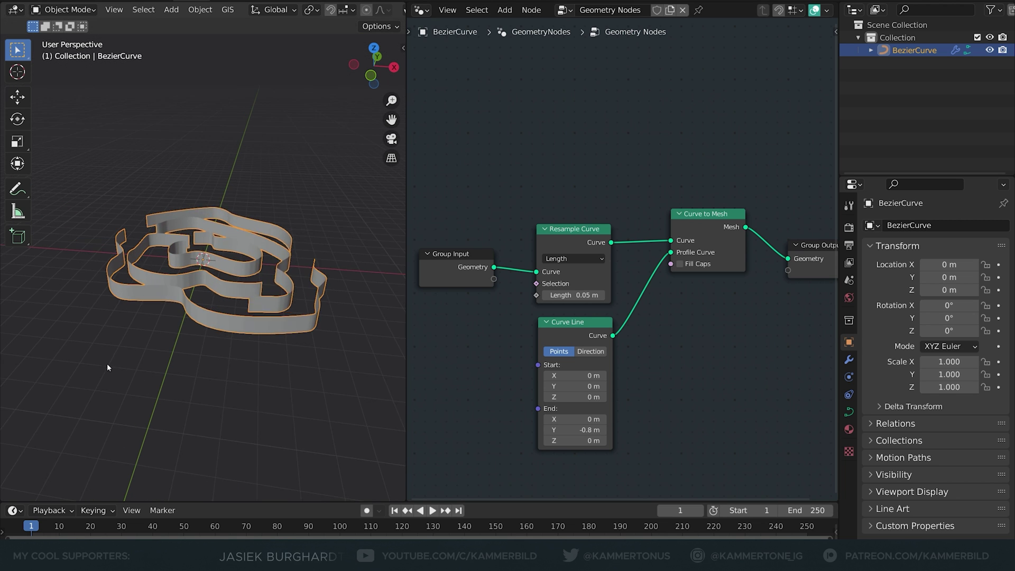
pyautogui.moveTo(576, 430)
pyautogui.mouseDown()
pyautogui.moveTo(539, 430)
pyautogui.moveTo(587, 430)
pyautogui.moveTo(566, 430)
pyautogui.mouseUp()
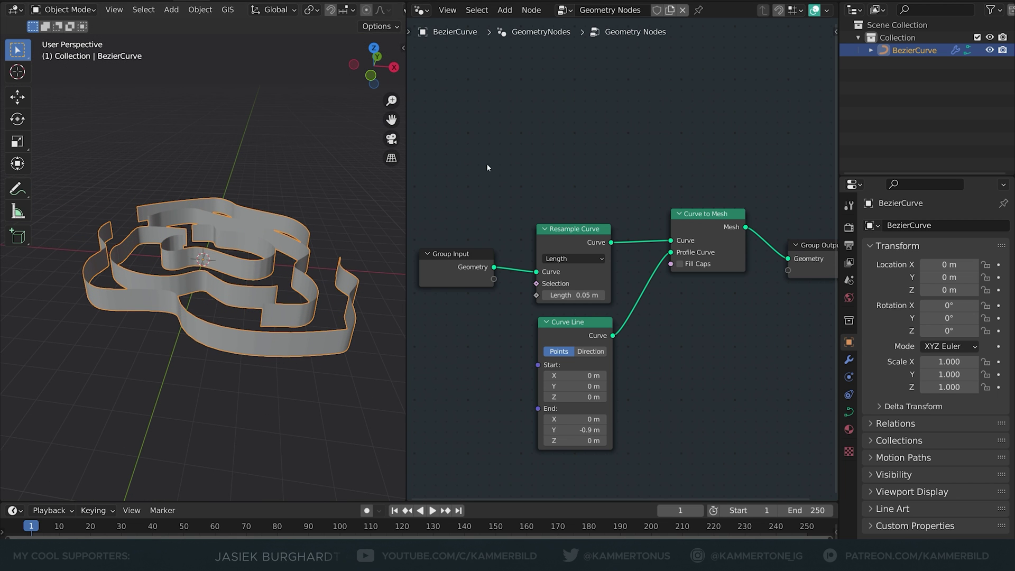
# Step: Split off an Image Editor above the 3D viewport and generate a new UV Grid image in it
pyautogui.moveTo(401, 3); pyautogui.dragTo(370, 187)
pyautogui.hotkey('shift', 'F10')
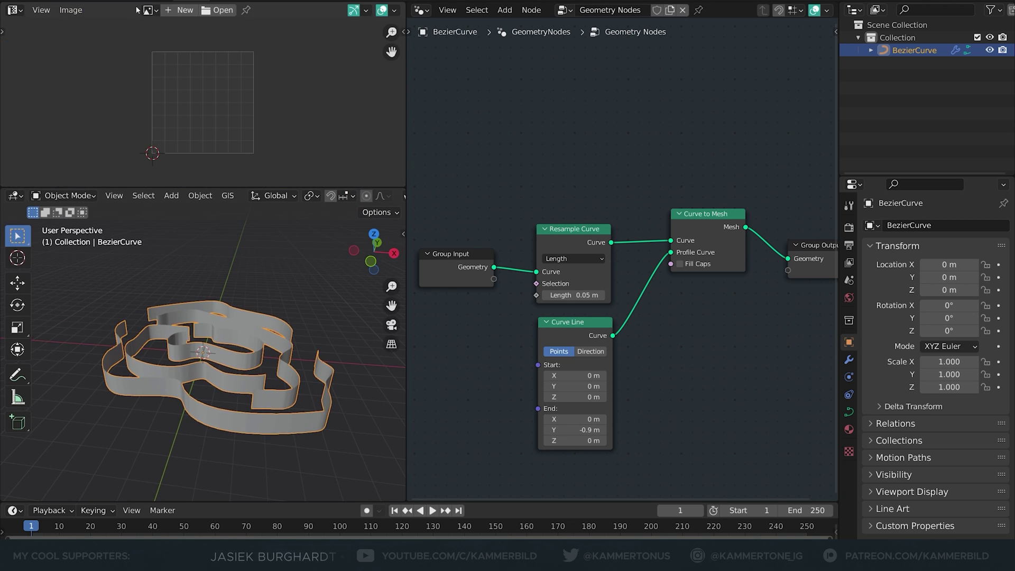
pyautogui.click(185, 13)
pyautogui.click(185, 103)
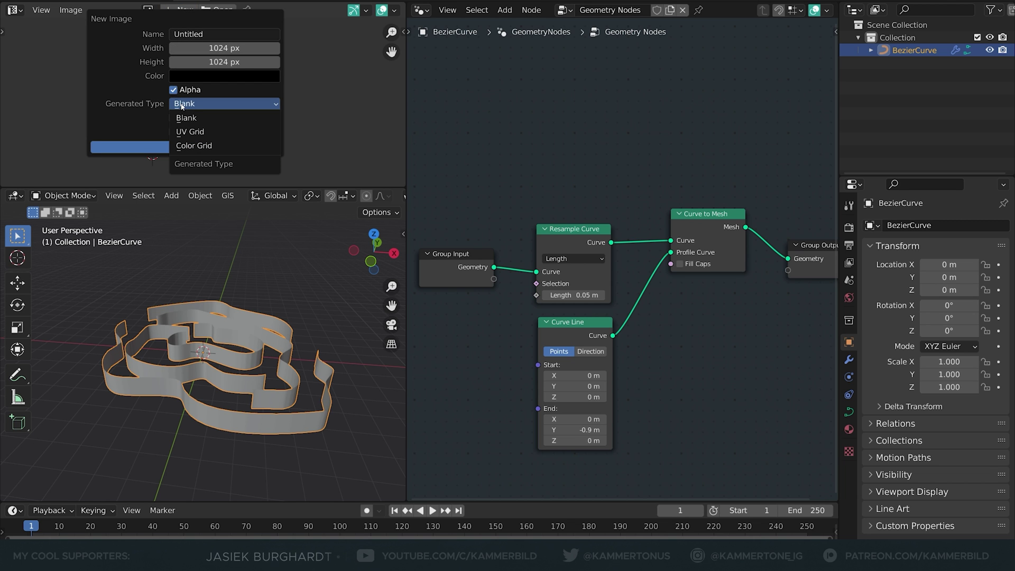
pyautogui.click(200, 130)
pyautogui.click(186, 147)
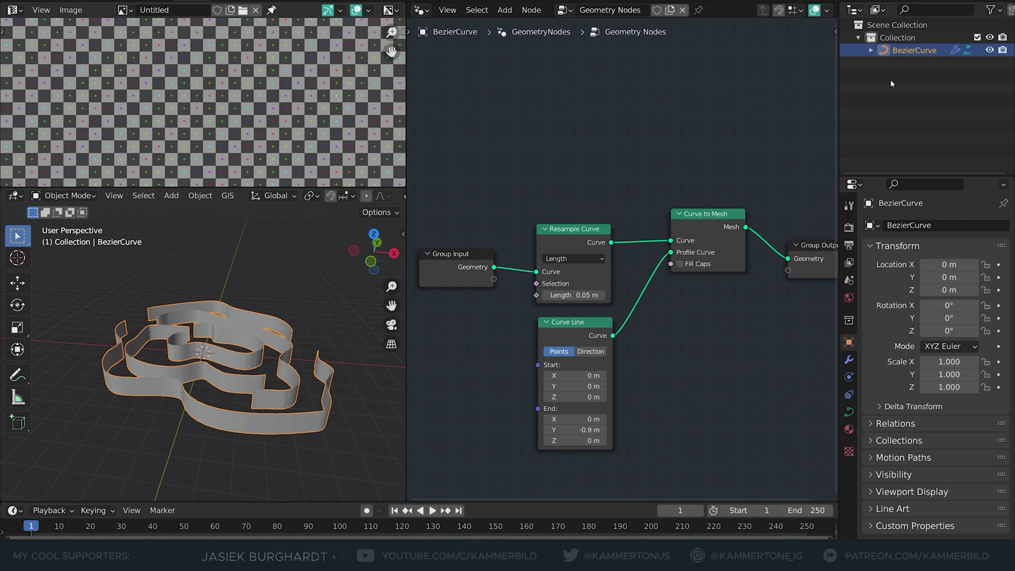
# Step: Split the geometry node editor in two and turn the upper area into a Shader Editor
pyautogui.moveTo(835, 4); pyautogui.dragTo(835, 227)
pyautogui.click(421, 10)
pyautogui.click(457, 142)
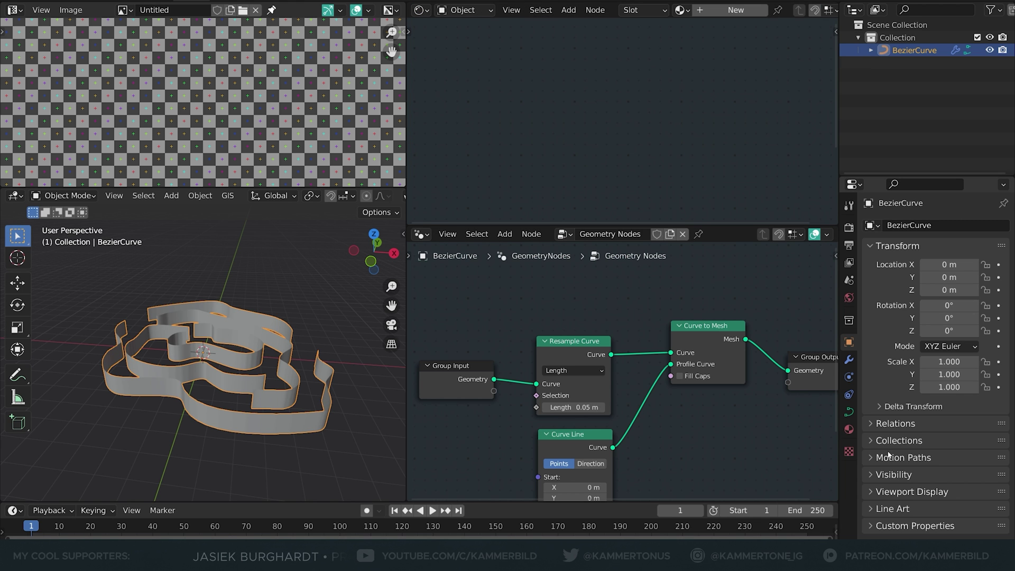
# Step: Create the material aew on the curve and assign it through a Set Material node placed after Curve to Mesh
pyautogui.click(849, 429)
pyautogui.click(926, 275)
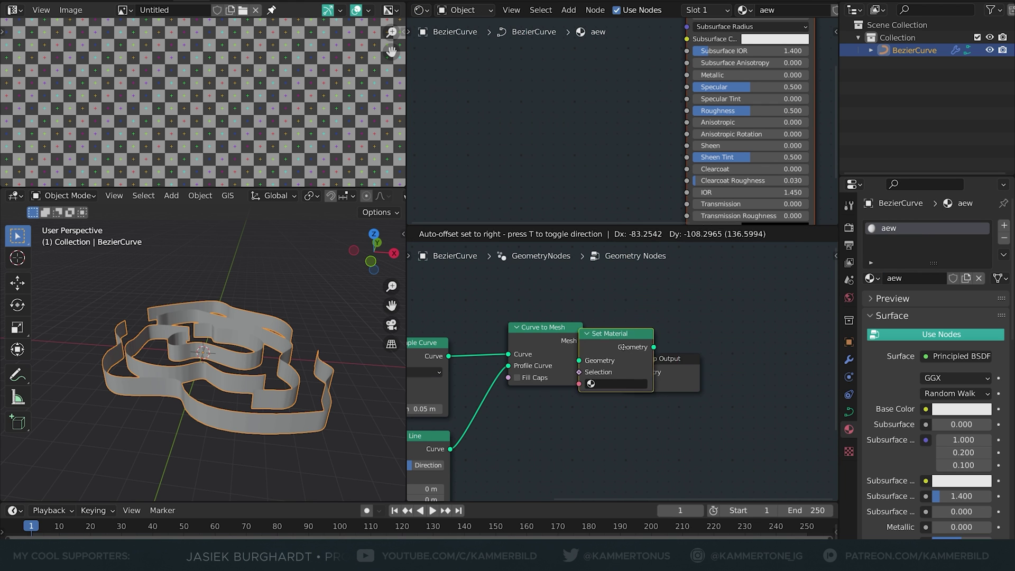
pyautogui.click(652, 380)
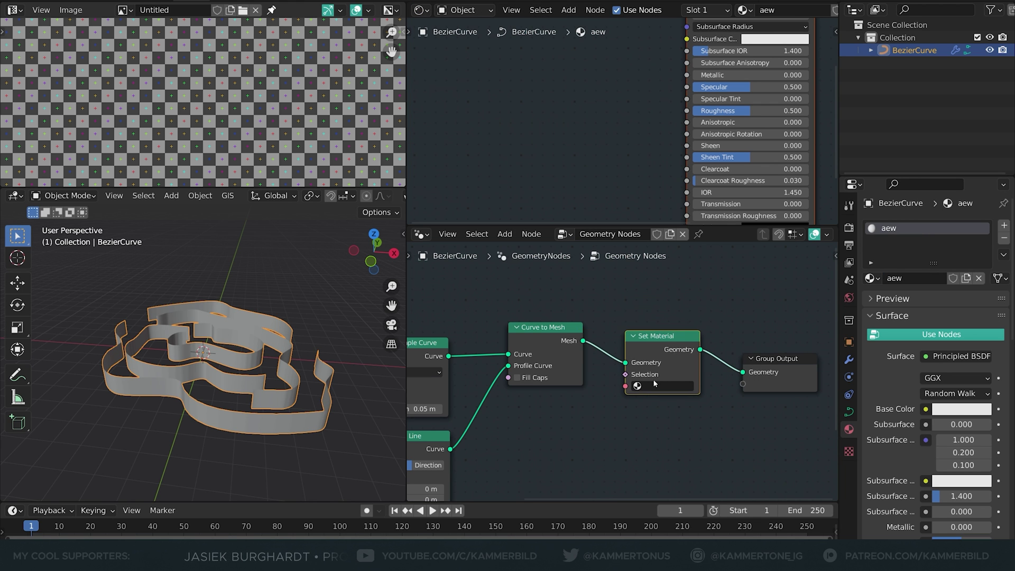
pyautogui.click(656, 384)
pyautogui.click(655, 403)
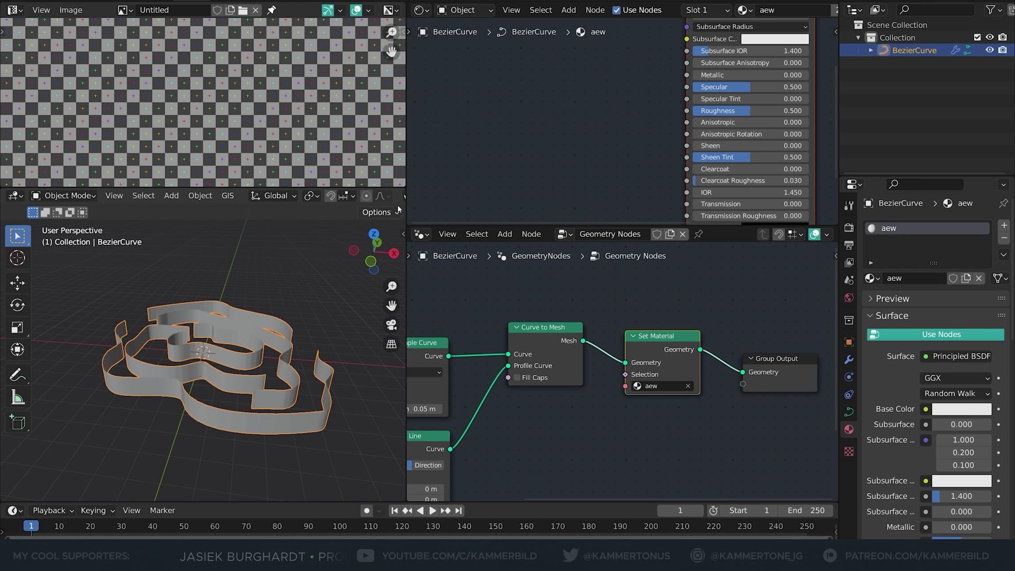
# Step: Switch the viewport to Material Preview and connect the UV grid image as a texture node directly to aew's Material Output
pyautogui.scroll(-6, 391, 196)
pyautogui.click(370, 195)
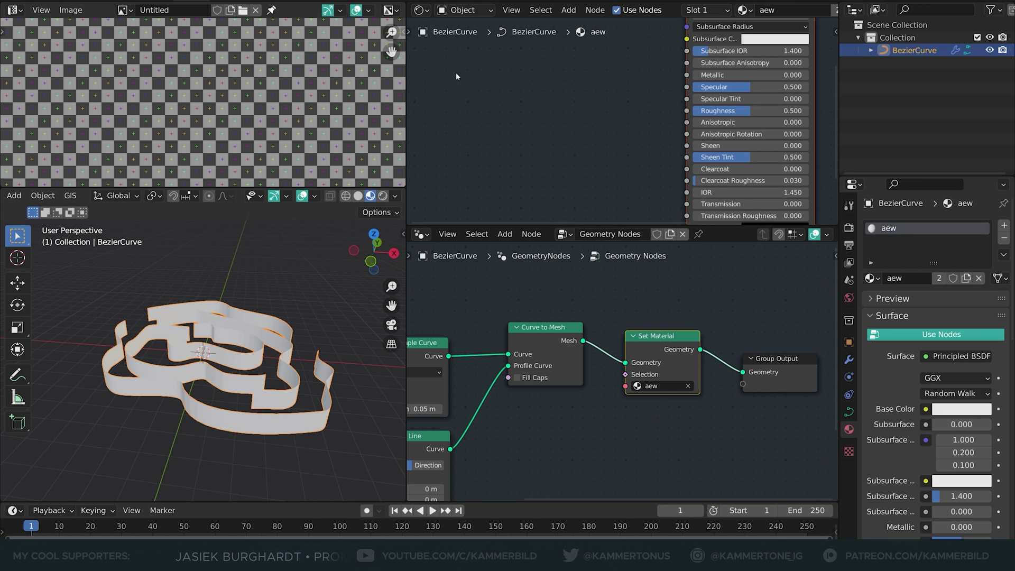
pyautogui.scroll(-1, 457, 77)
pyautogui.moveTo(124, 10); pyautogui.dragTo(499, 86)
pyautogui.scroll(-6, 519, 94)
pyautogui.moveTo(561, 91); pyautogui.dragTo(502, 123, button='middle')
pyautogui.keyDown('ctrl'); pyautogui.keyDown('shift'); pyautogui.click(525, 138); pyautogui.keyUp('shift'); pyautogui.keyUp('ctrl')
pyautogui.moveTo(525, 139); pyautogui.dragTo(542, 72)
pyautogui.press('Home')
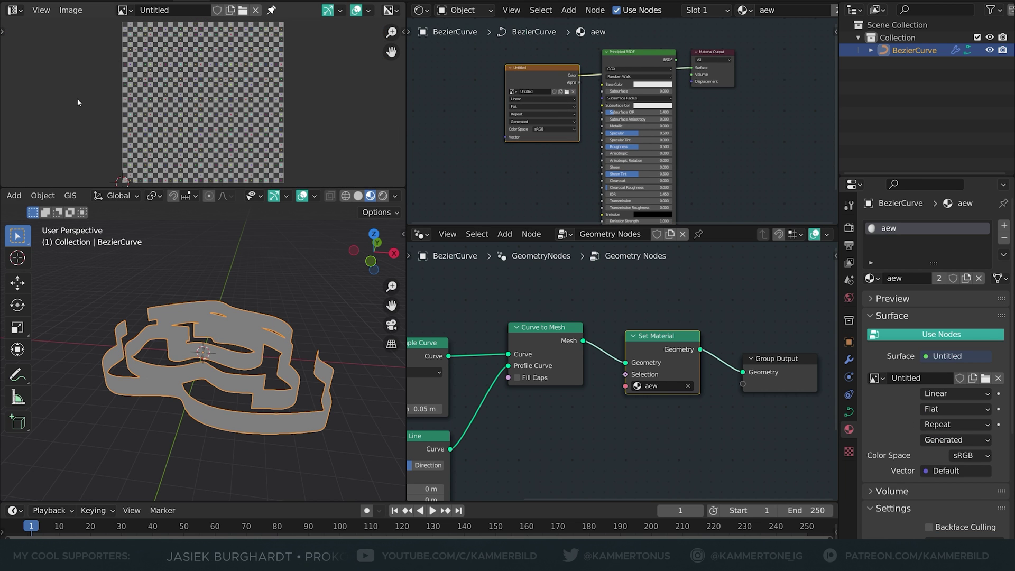
pyautogui.click(201, 110)
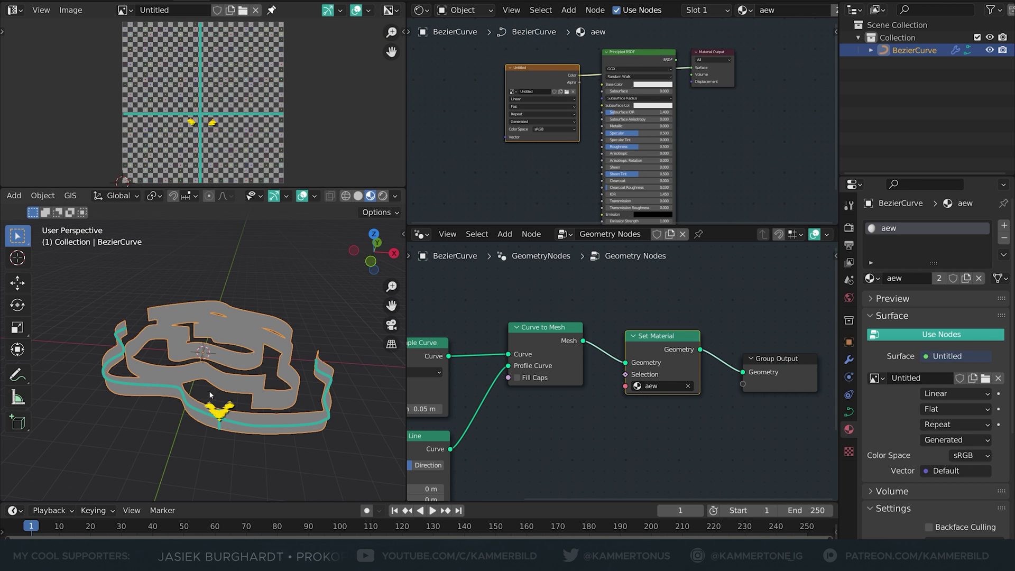
pyautogui.moveTo(243, 402); pyautogui.dragTo(202, 339, button='middle')
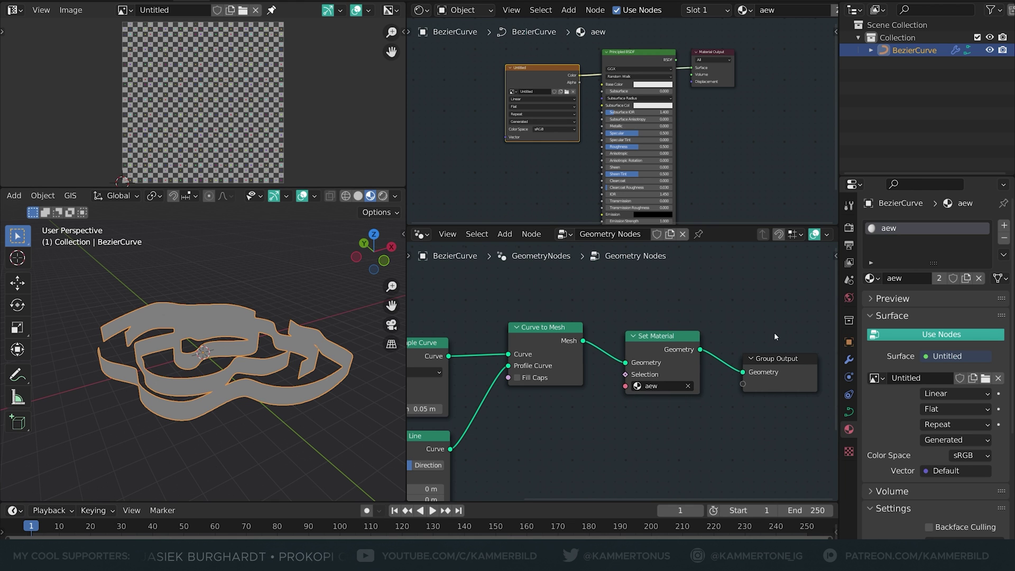
# Step: Add a Vector output named UV to the geometry node group
pyautogui.moveTo(787, 348); pyautogui.dragTo(647, 318, button='middle')
pyautogui.moveTo(653, 345); pyautogui.dragTo(658, 329)
pyautogui.press('n')
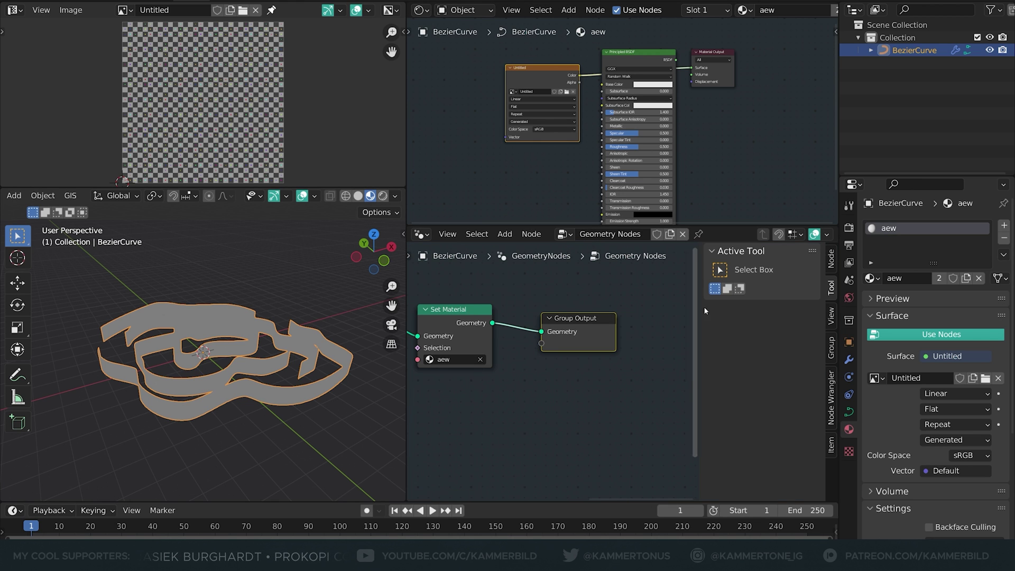
pyautogui.click(829, 347)
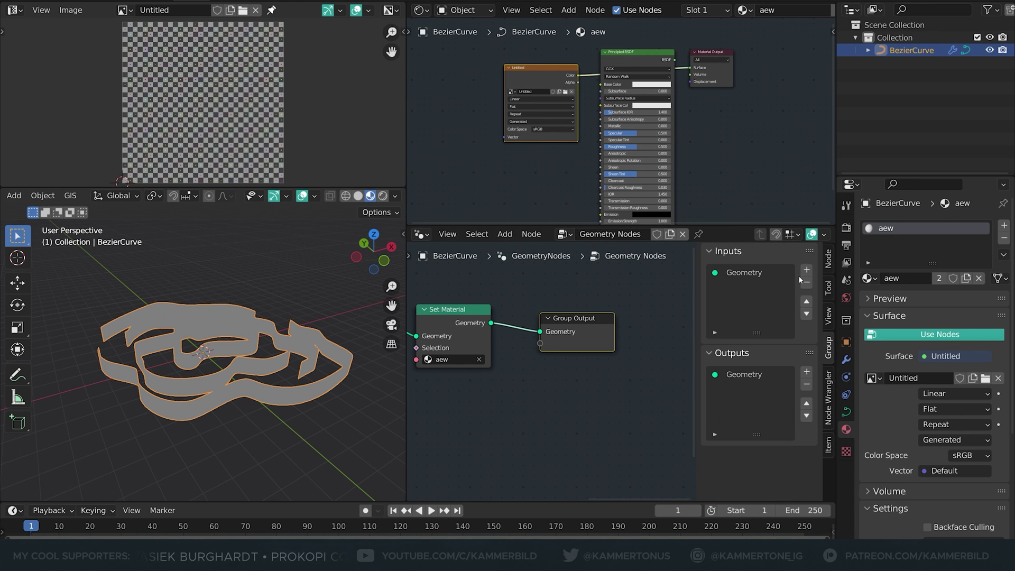
pyautogui.click(807, 372)
pyautogui.click(777, 450)
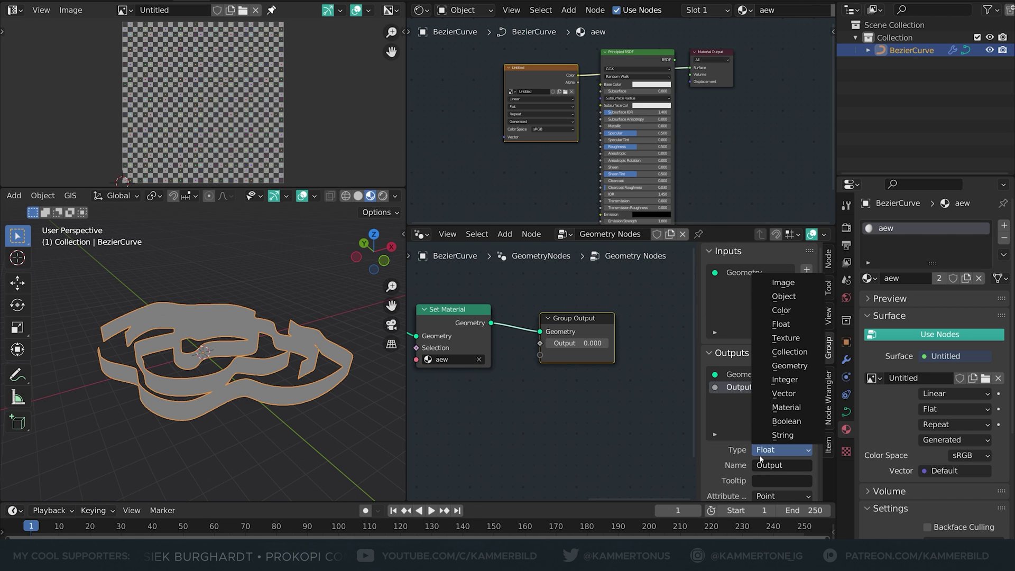
pyautogui.click(775, 407)
pyautogui.doubleClick(751, 388)
pyautogui.write('UV')
pyautogui.press('Return')
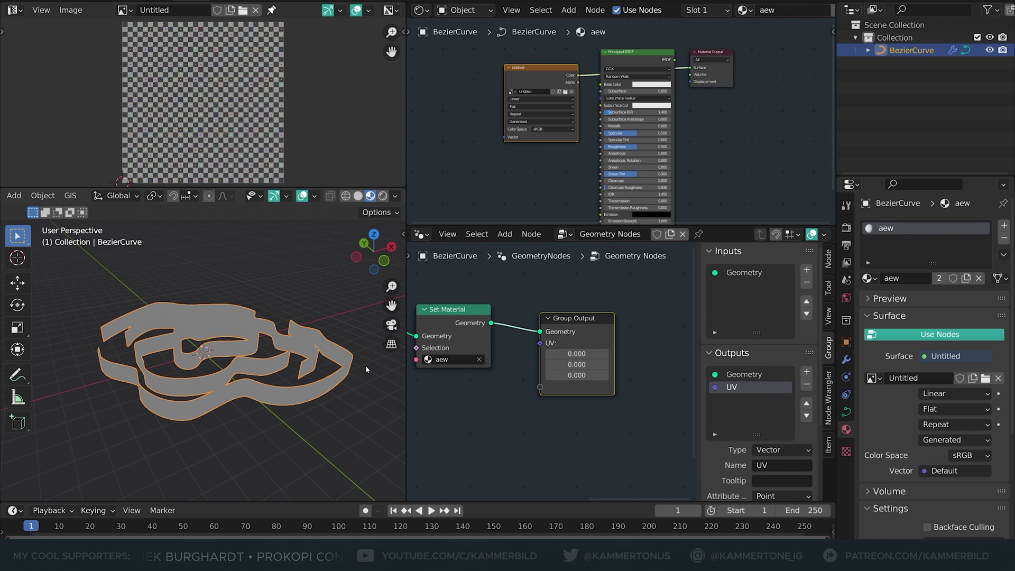
pyautogui.click(461, 408)
pyautogui.moveTo(461, 408); pyautogui.dragTo(514, 407, button='middle')
pyautogui.scroll(-3, 514, 395)
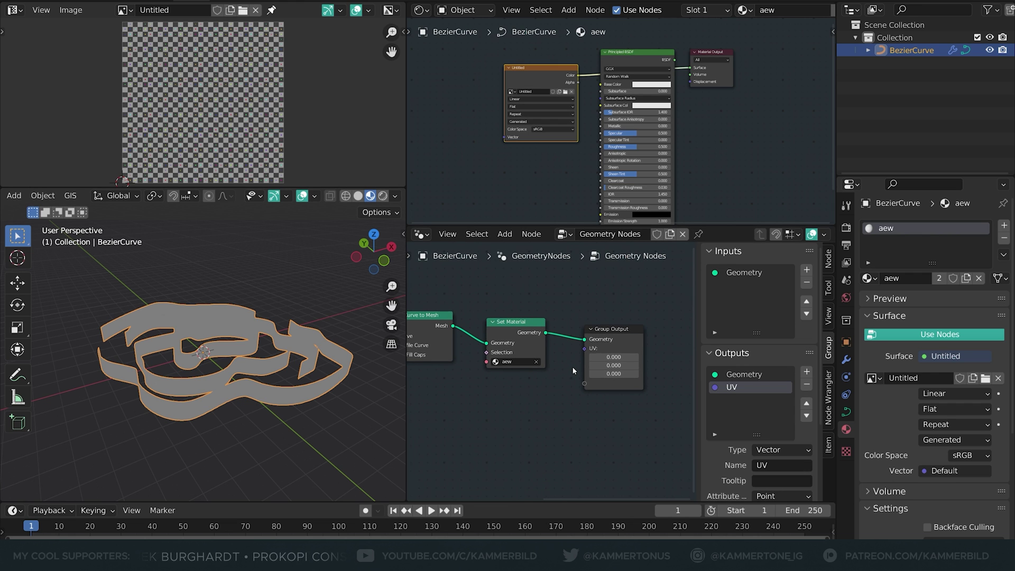
# Step: Set the Geometry Nodes modifier's UV output attribute name to UV
pyautogui.press('n')
pyautogui.click(847, 359)
pyautogui.click(965, 303)
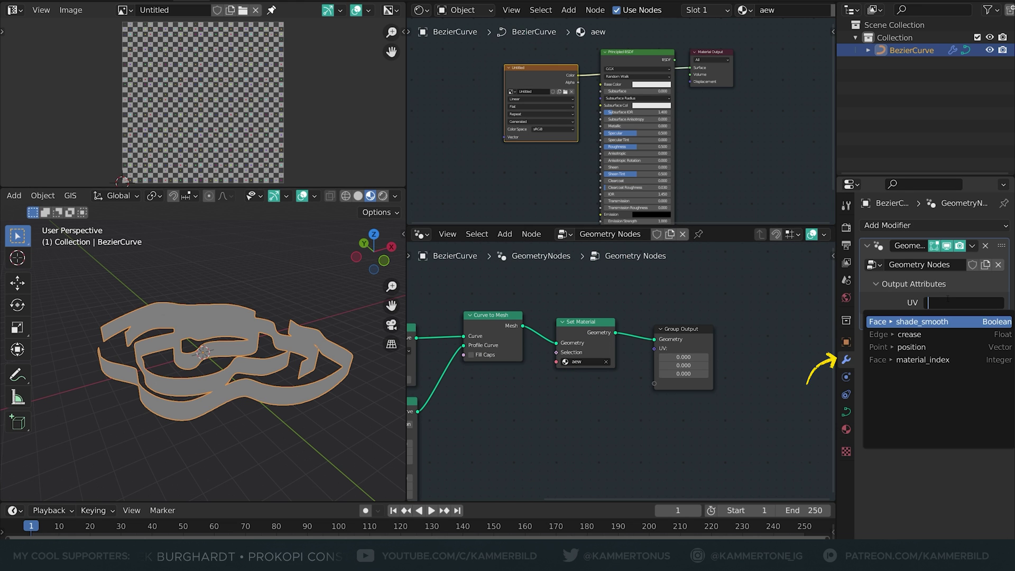
pyautogui.write('UV')
pyautogui.press('Return')
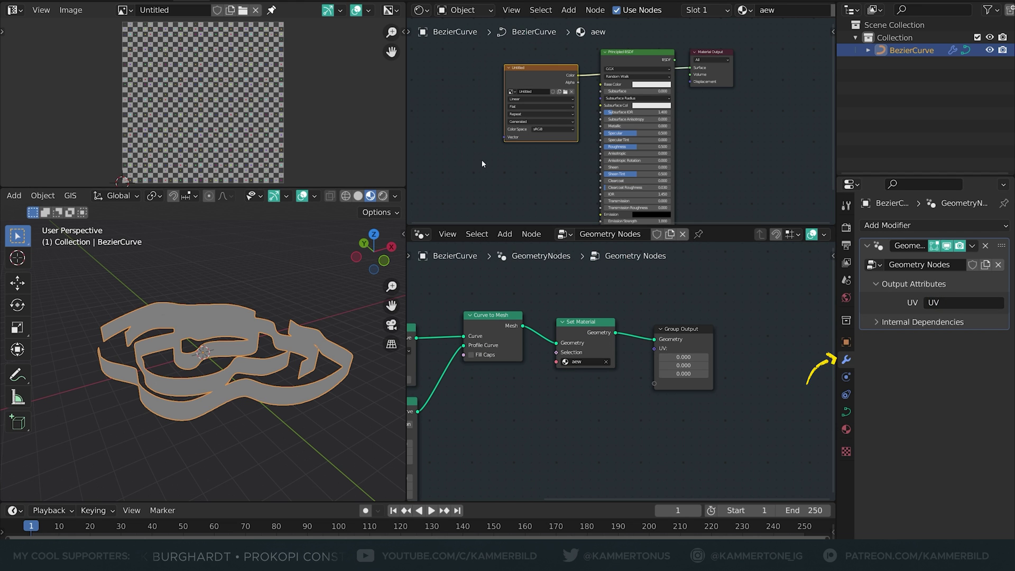
# Step: Feed the image texture's Vector from an Attribute node named UV, and set the second UV value on Group Output to 2.6
pyautogui.hotkey('shift', 'a')
pyautogui.moveTo(465, 93)
pyautogui.click(555, 124)
pyautogui.click(509, 136)
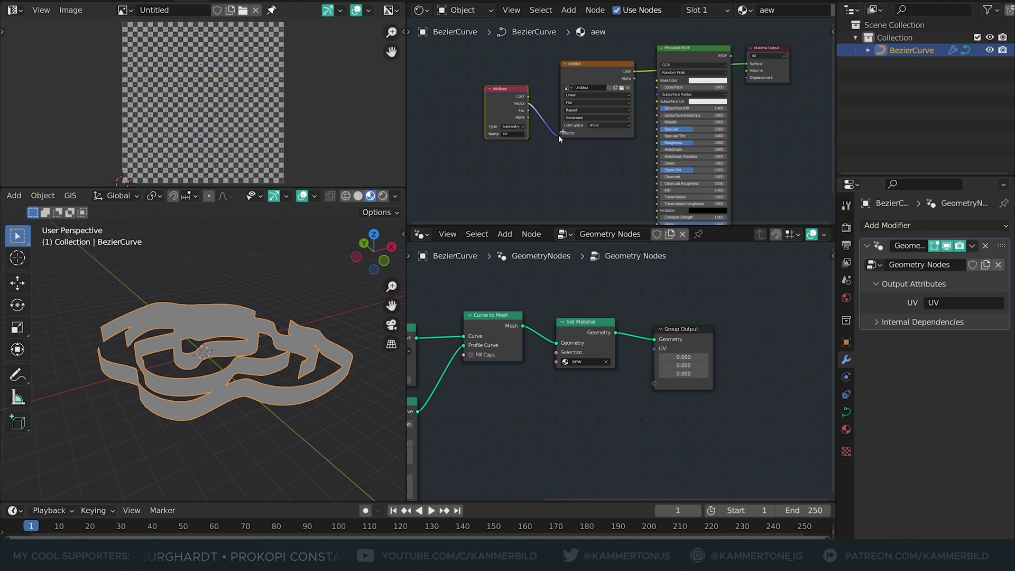
pyautogui.moveTo(560, 135); pyautogui.dragTo(561, 132)
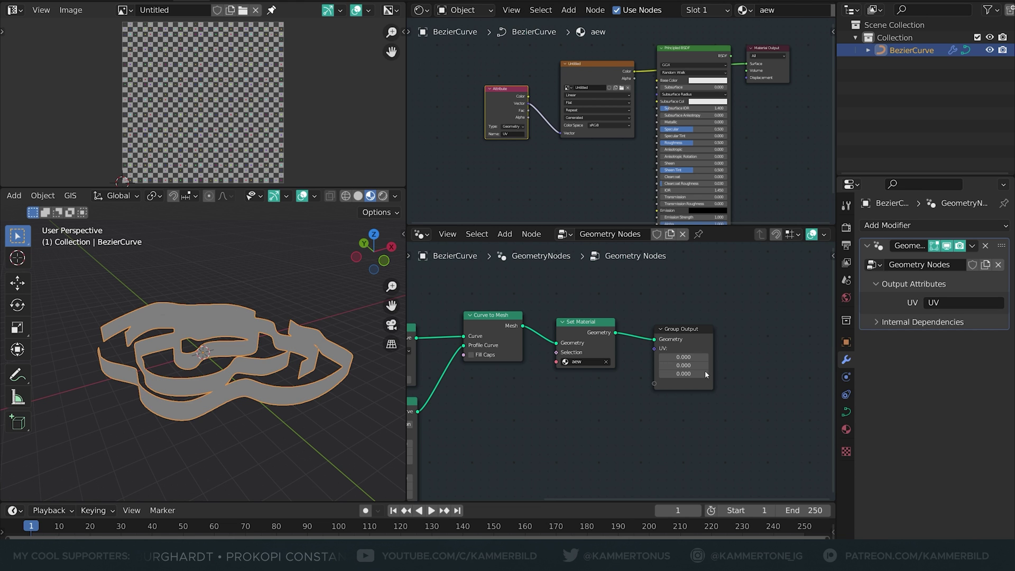
pyautogui.moveTo(693, 365); pyautogui.dragTo(760, 365)
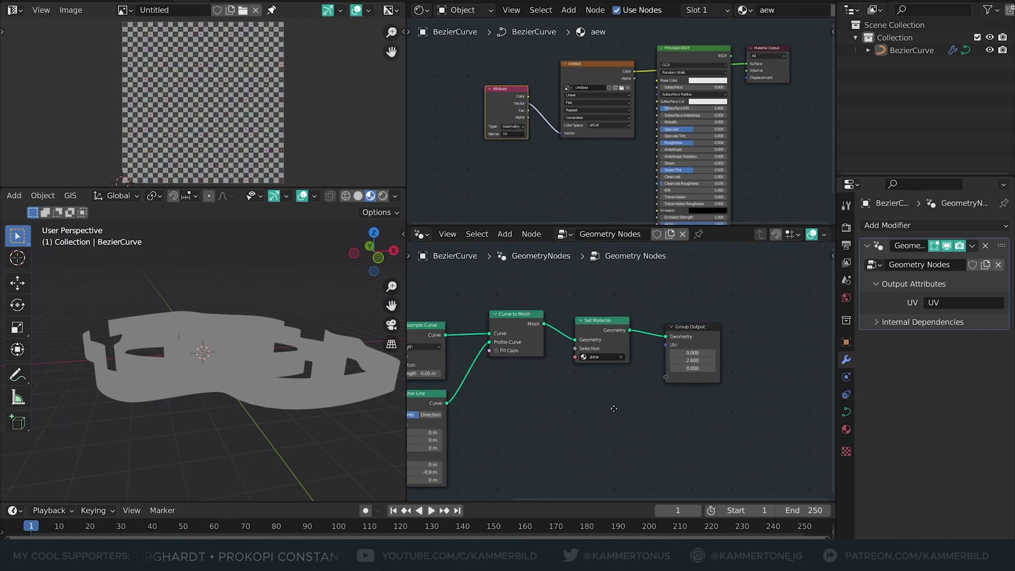
# Step: Add a Spline Parameter node below Curve to Mesh in the geometry node tree
pyautogui.hotkey('shift', 'a')
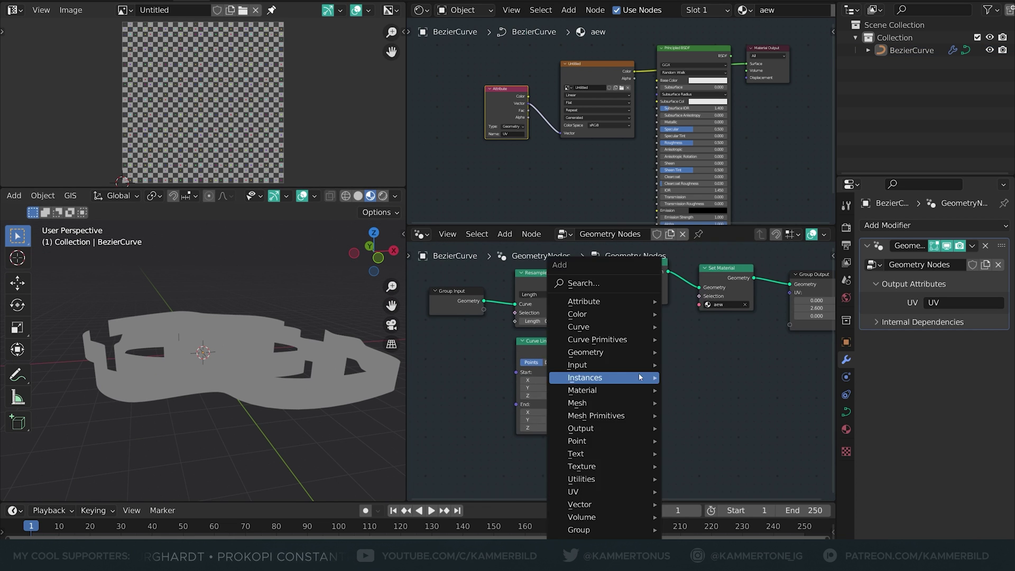
pyautogui.click(582, 284)
pyautogui.write('para')
pyautogui.press('Return')
pyautogui.click(644, 355)
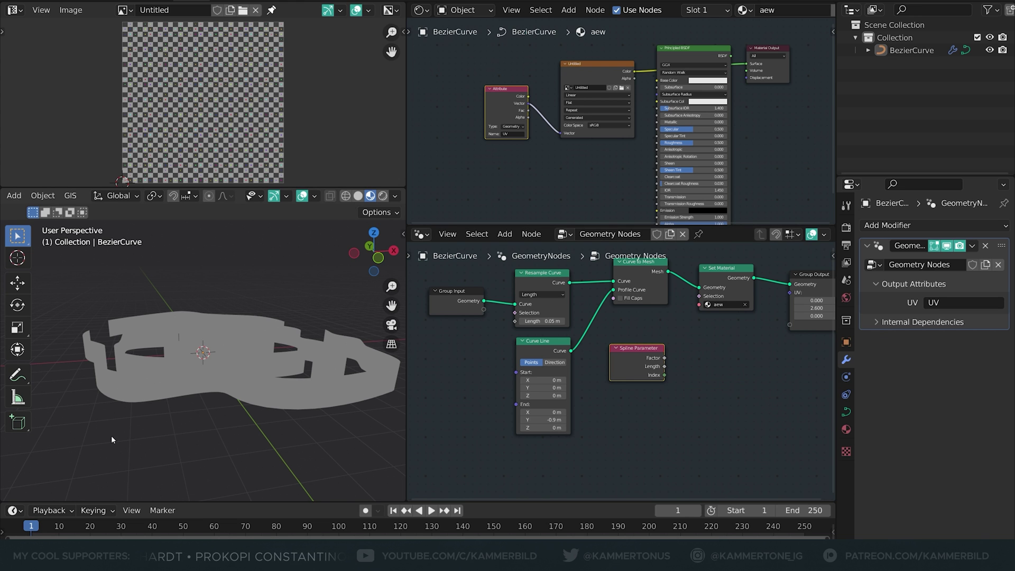
pyautogui.moveTo(111, 436); pyautogui.dragTo(94, 385, button='middle')
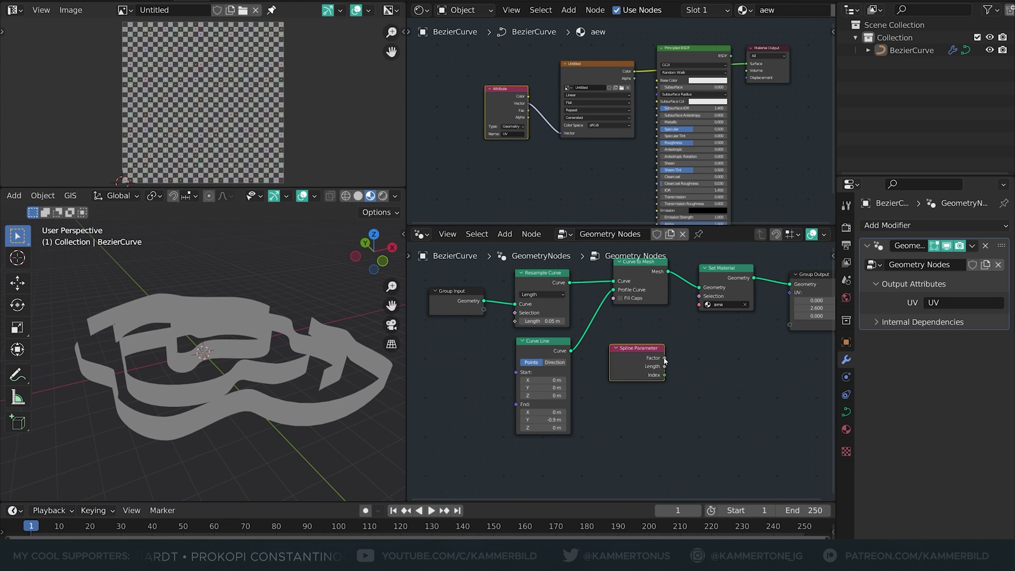
# Step: Spread out the Group Input, Resample Curve, Curve Line and Curve to Mesh nodes, leaving a wide gap before Set Material
pyautogui.moveTo(726, 343); pyautogui.dragTo(724, 348)
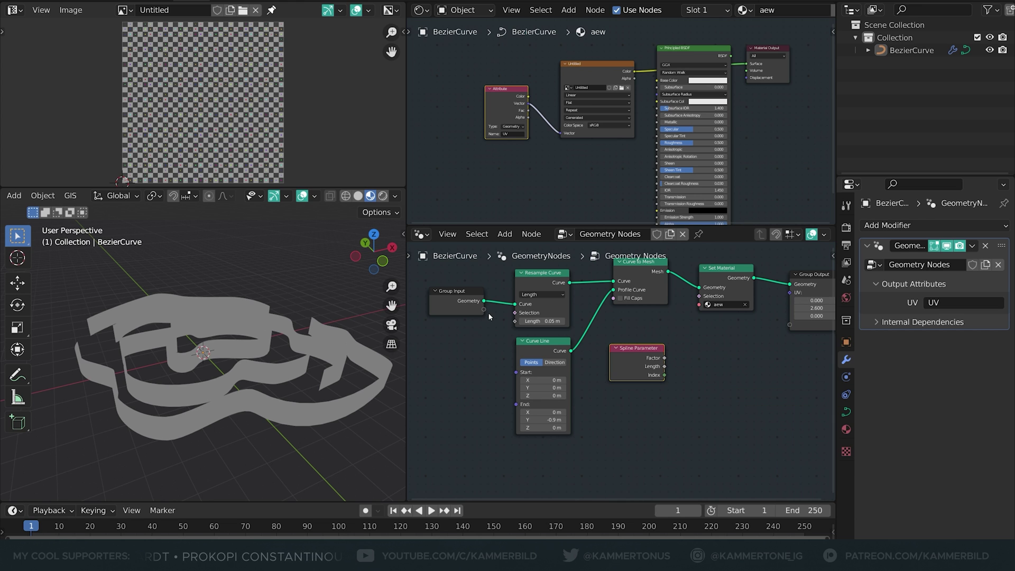
pyautogui.moveTo(459, 304); pyautogui.dragTo(446, 307)
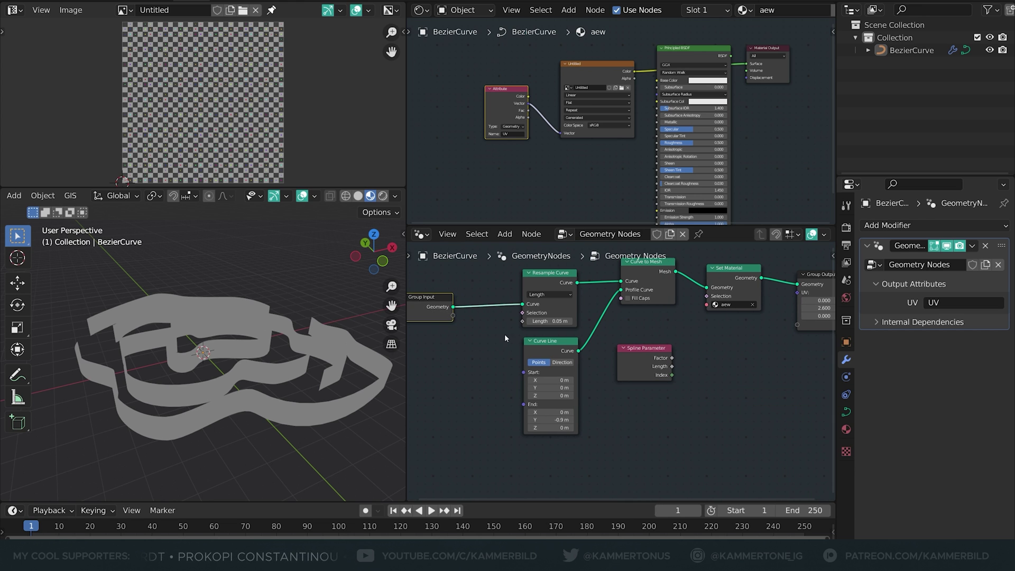
pyautogui.moveTo(564, 350); pyautogui.dragTo(572, 373)
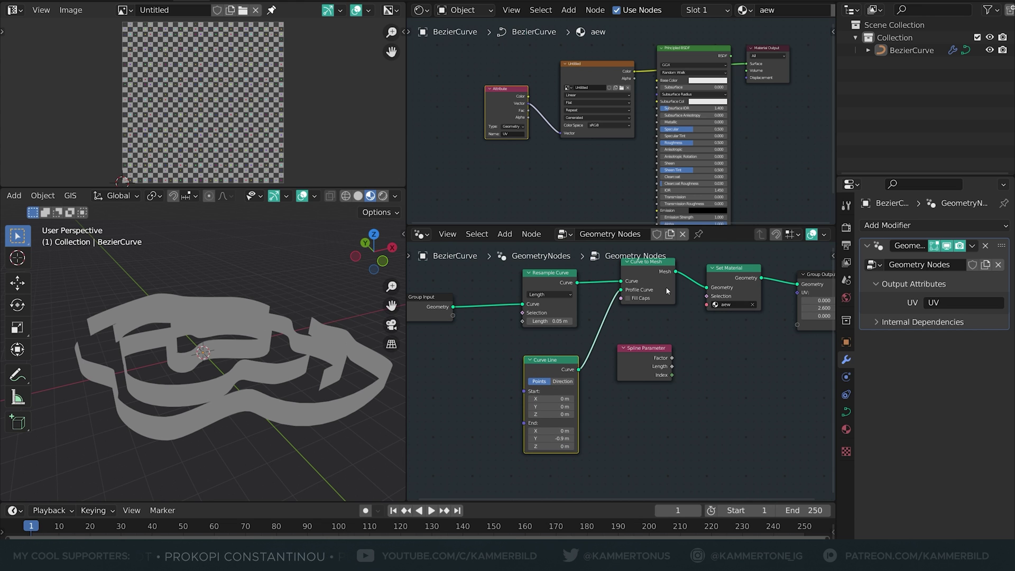
pyautogui.moveTo(667, 294); pyautogui.dragTo(654, 318, button='middle')
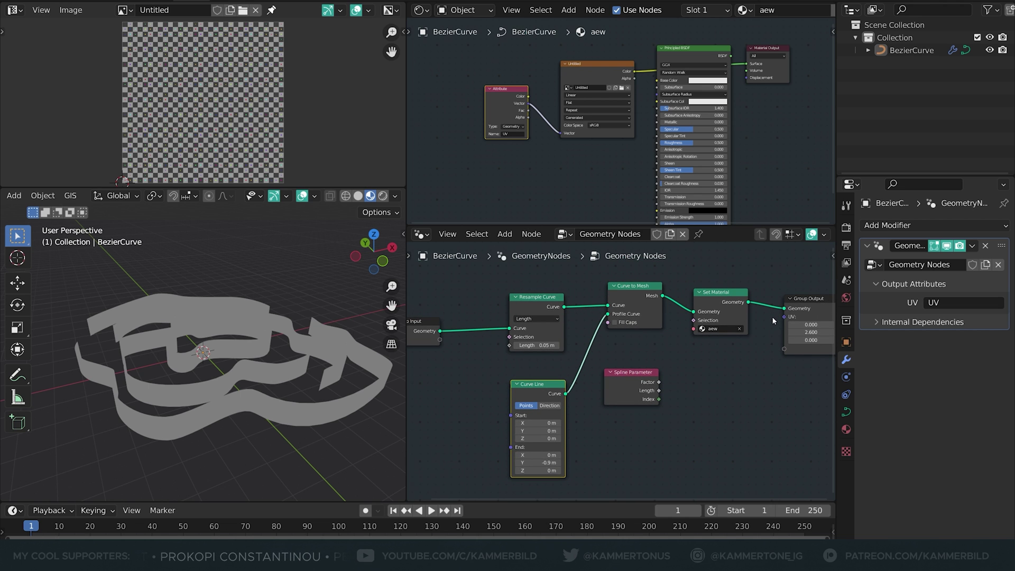
pyautogui.scroll(-1, 525, 300)
pyautogui.moveTo(426, 377); pyautogui.dragTo(532, 310)
pyautogui.moveTo(553, 331); pyautogui.dragTo(681, 326, button='middle')
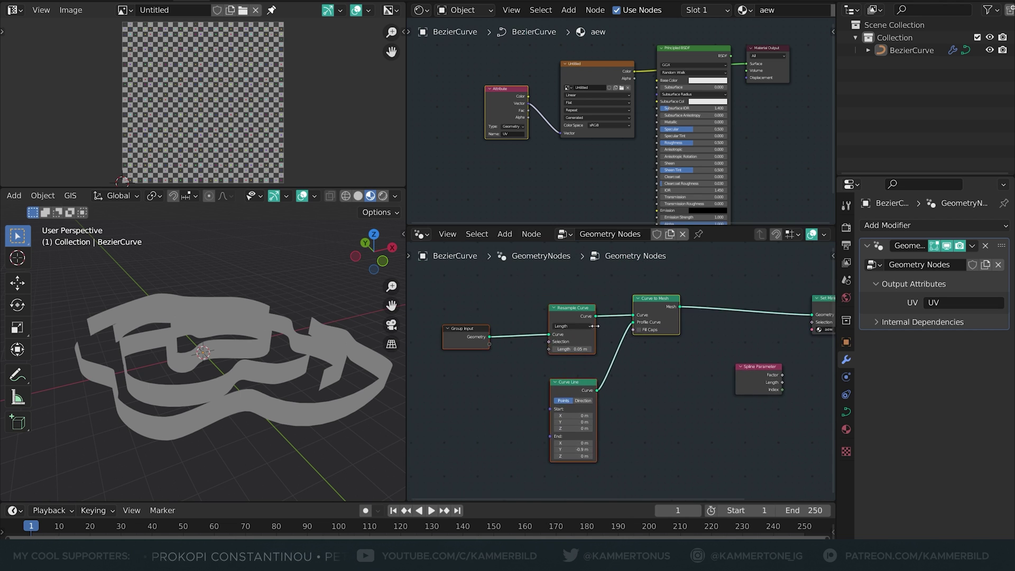
# Step: Insert a Capture Attribute node between Group Input and Resample Curve, and connect Spline Parameter's Factor to its Value
pyautogui.click(509, 380)
pyautogui.hotkey('shift', 'a')
pyautogui.moveTo(464, 304)
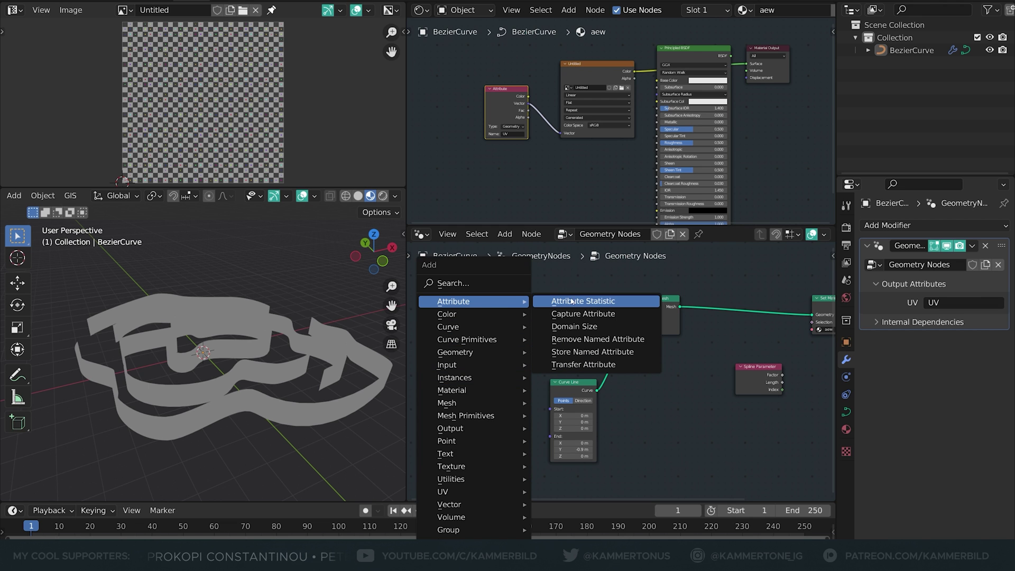
pyautogui.click(583, 314)
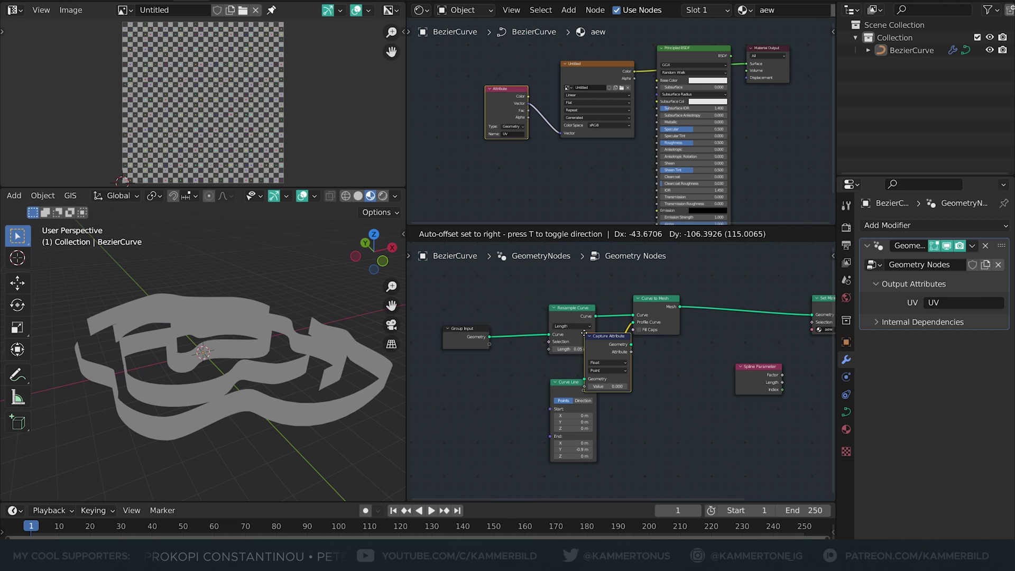
pyautogui.click(491, 320)
pyautogui.click(518, 320)
pyautogui.moveTo(533, 327); pyautogui.dragTo(535, 308)
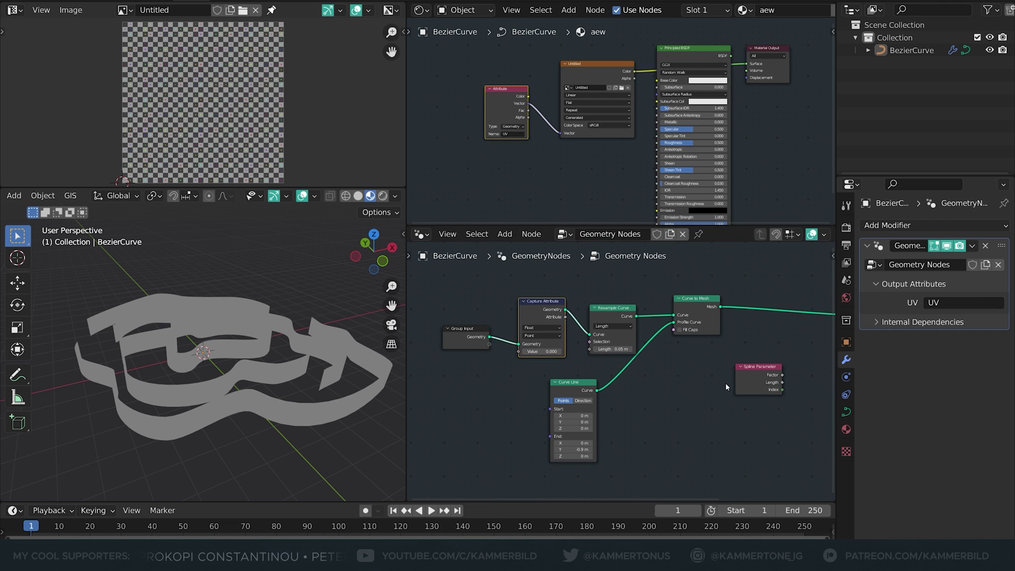
pyautogui.moveTo(780, 382); pyautogui.dragTo(525, 320)
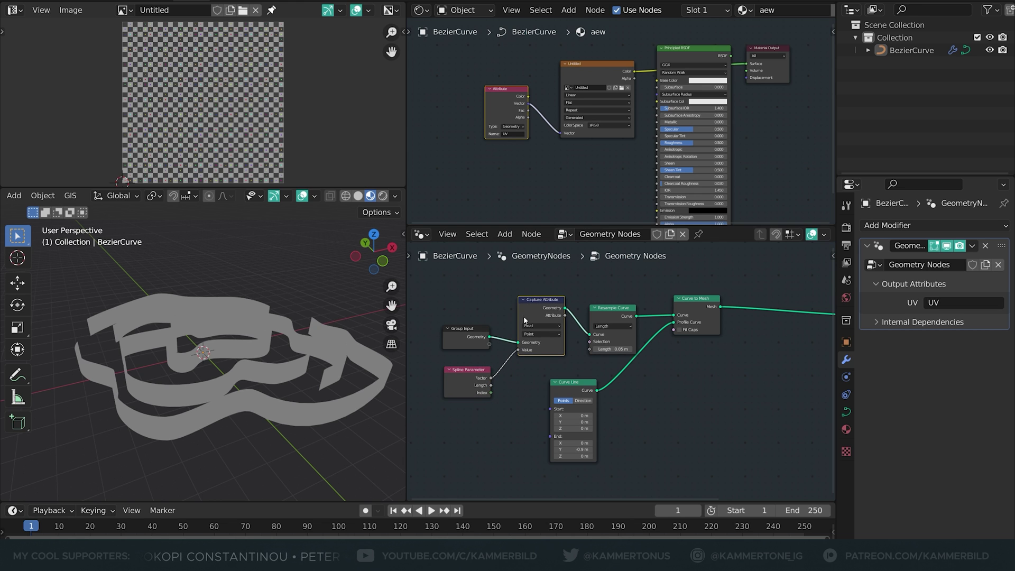
pyautogui.click(80, 357)
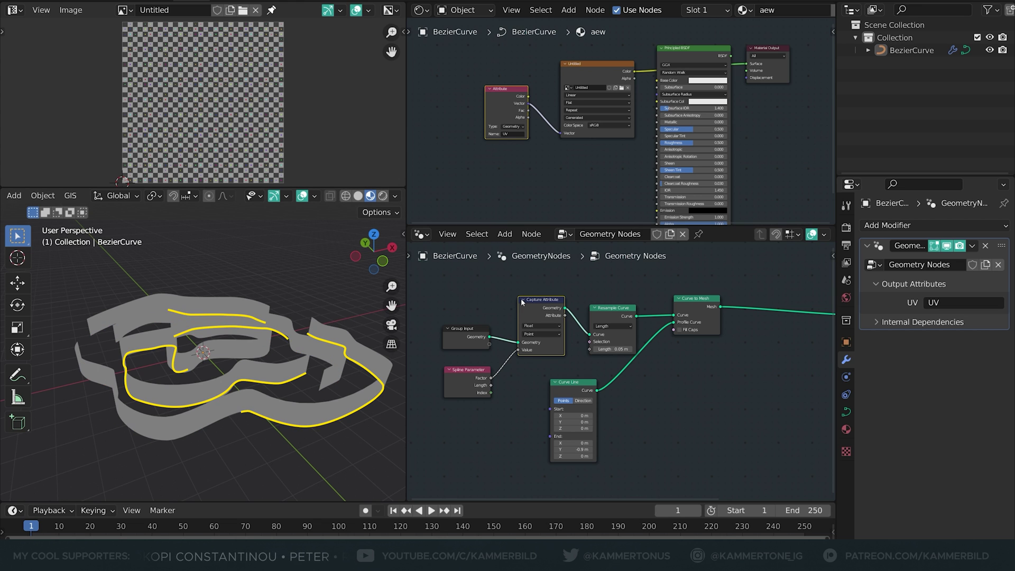
# Step: Duplicate the Capture Attribute node between Curve Line and Curve to Mesh's Profile Curve, and connect Spline Parameter's Factor to its Value
pyautogui.hotkey('shift', 'd')
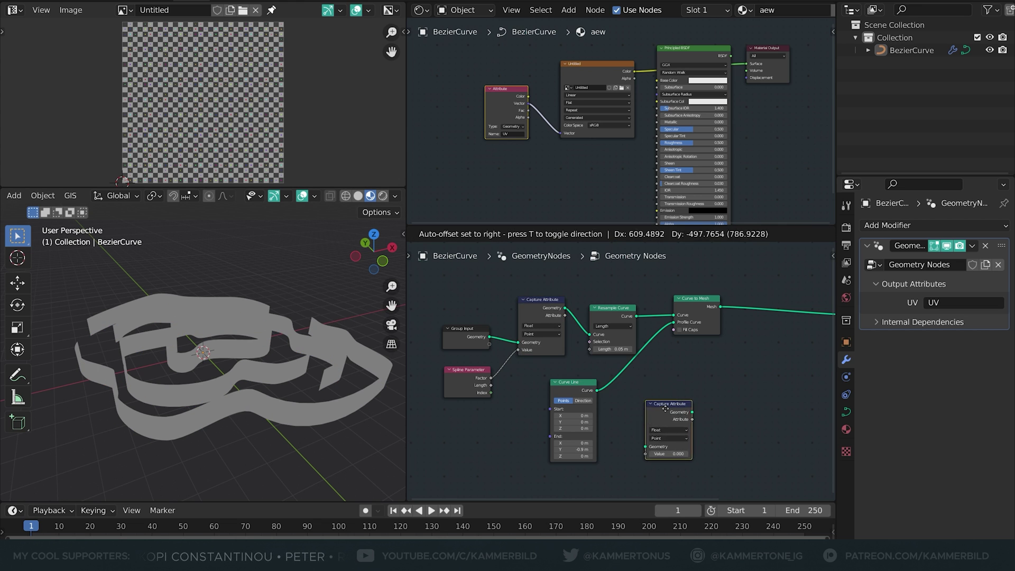
pyautogui.click(642, 381)
pyautogui.moveTo(491, 377); pyautogui.dragTo(624, 429)
pyautogui.moveTo(568, 382); pyautogui.dragTo(548, 427)
pyautogui.moveTo(176, 435); pyautogui.dragTo(269, 372, button='middle')
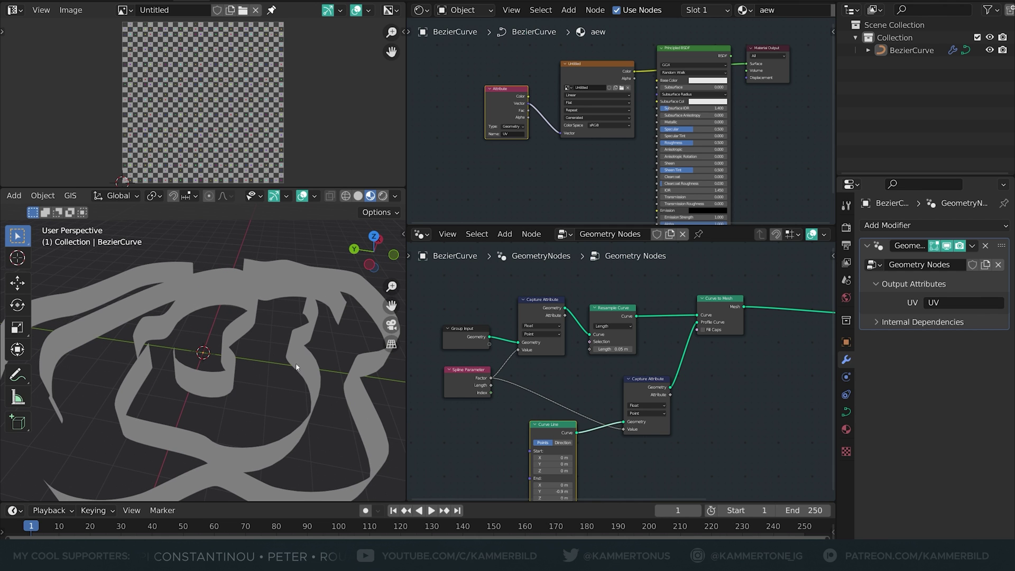
# Step: Move the Group Output node farther away from Set Material to make room between them
pyautogui.scroll(-1, 733, 363)
pyautogui.moveTo(733, 363); pyautogui.dragTo(536, 355, button='middle')
pyautogui.click(785, 332)
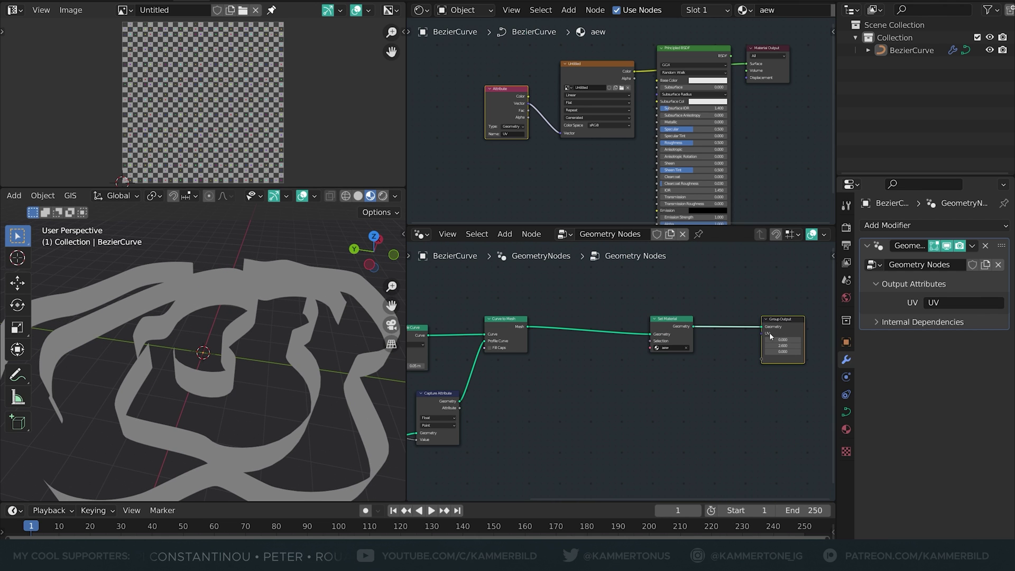
pyautogui.moveTo(603, 378); pyautogui.dragTo(625, 367, button='middle')
pyautogui.moveTo(685, 340); pyautogui.dragTo(536, 346, button='middle')
pyautogui.keyDown('ctrl'); pyautogui.hscroll(2, 536, 345); pyautogui.keyUp('ctrl')
pyautogui.moveTo(650, 318); pyautogui.dragTo(674, 319)
pyautogui.moveTo(475, 339); pyautogui.dragTo(715, 317, button='middle')
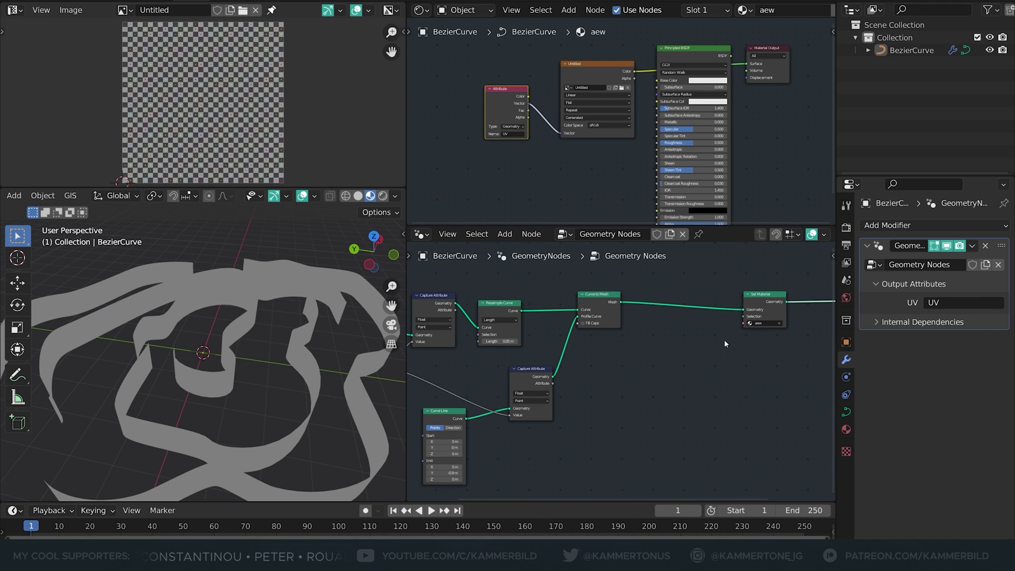
# Step: Add a Named Attribute node near Group Output, set its name to UV and open its data type choices
pyautogui.moveTo(649, 352); pyautogui.dragTo(462, 363, button='middle')
pyautogui.scroll(1, 662, 335)
pyautogui.hotkey('shift', 'a')
pyautogui.moveTo(671, 328)
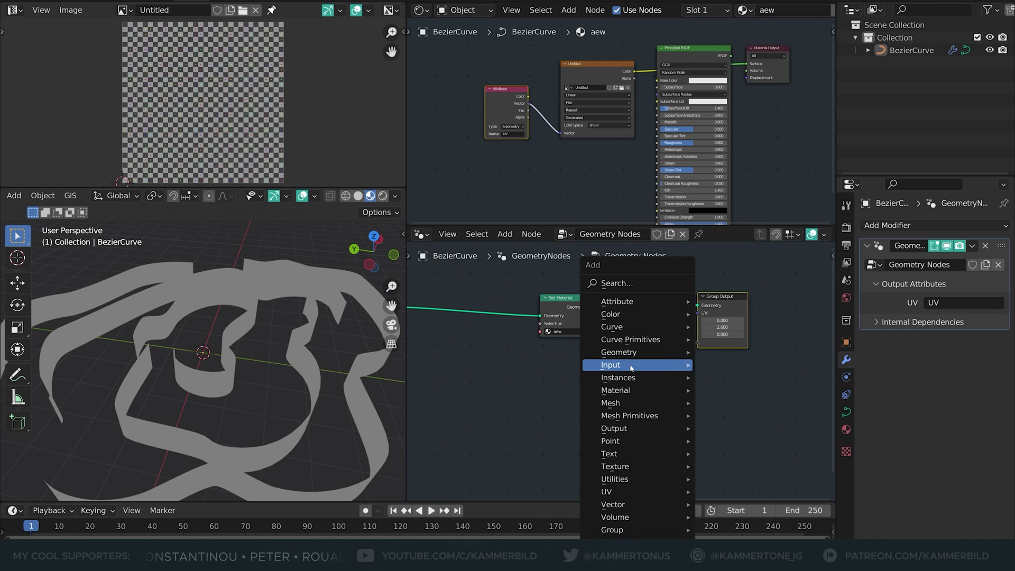
pyautogui.moveTo(630, 369)
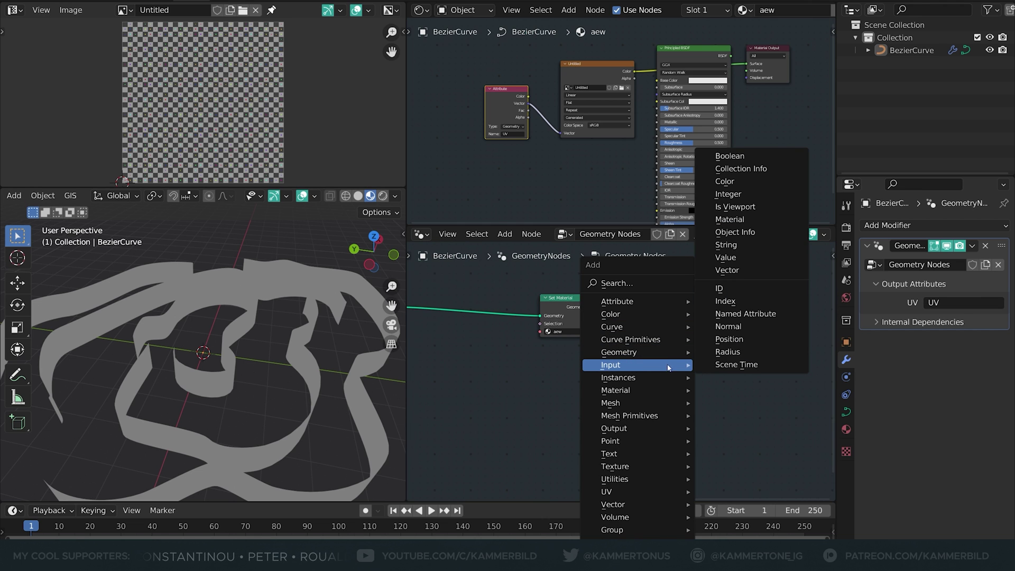
pyautogui.click(740, 313)
pyautogui.click(621, 321)
pyautogui.click(661, 357)
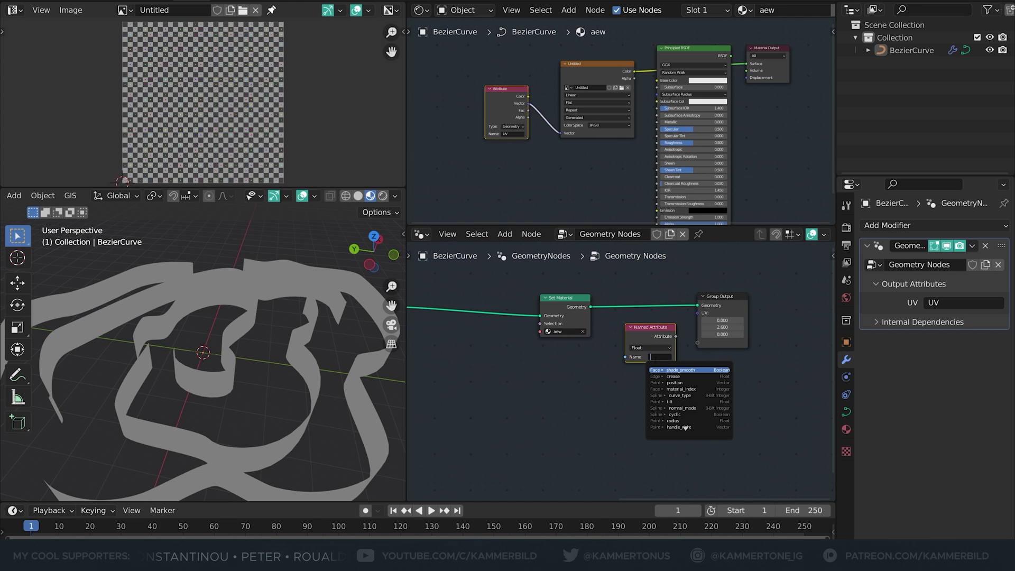
pyautogui.write('UV')
pyautogui.press('Return')
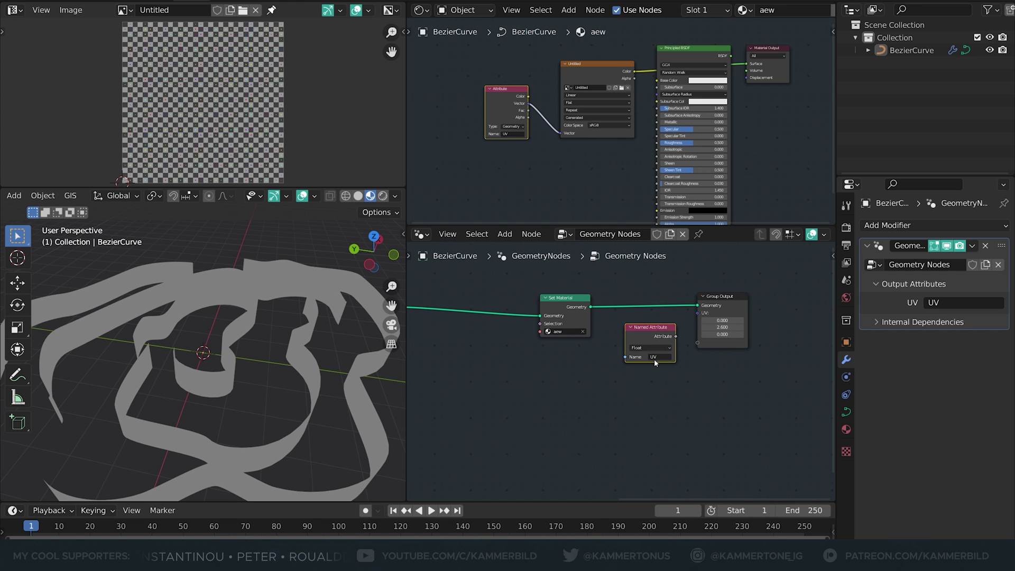
pyautogui.click(659, 348)
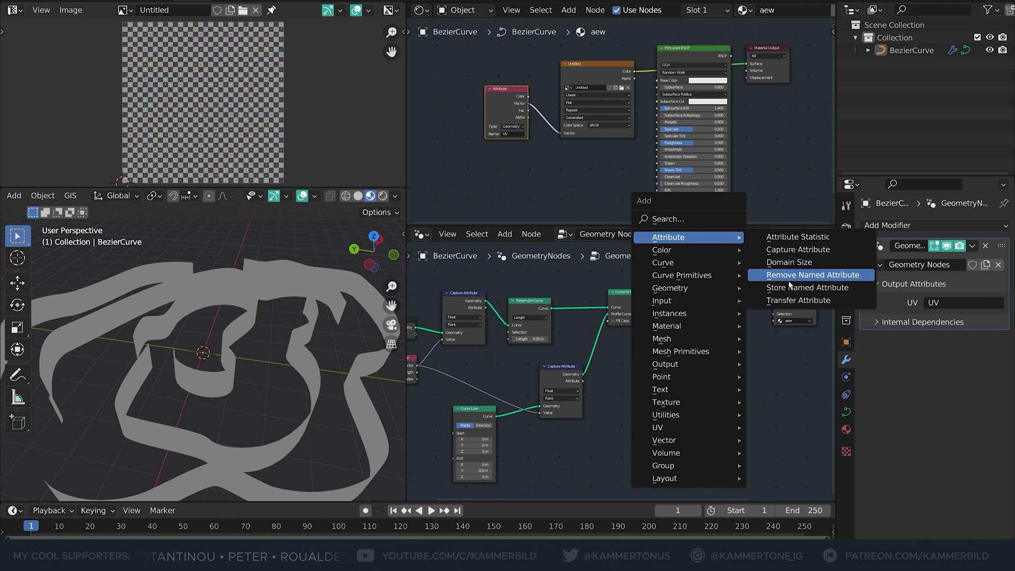
# Step: Insert a Store Named Attribute node between Curve to Mesh and Set Material, with data type Vector and name UV
pyautogui.click(792, 289)
pyautogui.click(682, 312)
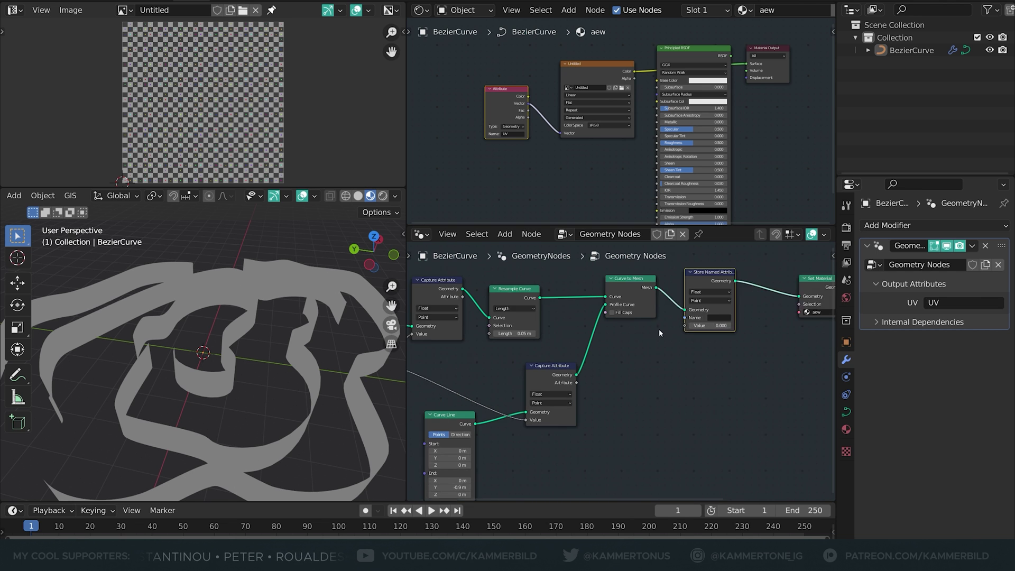
pyautogui.scroll(3, 662, 329)
pyautogui.click(731, 283)
pyautogui.click(717, 271)
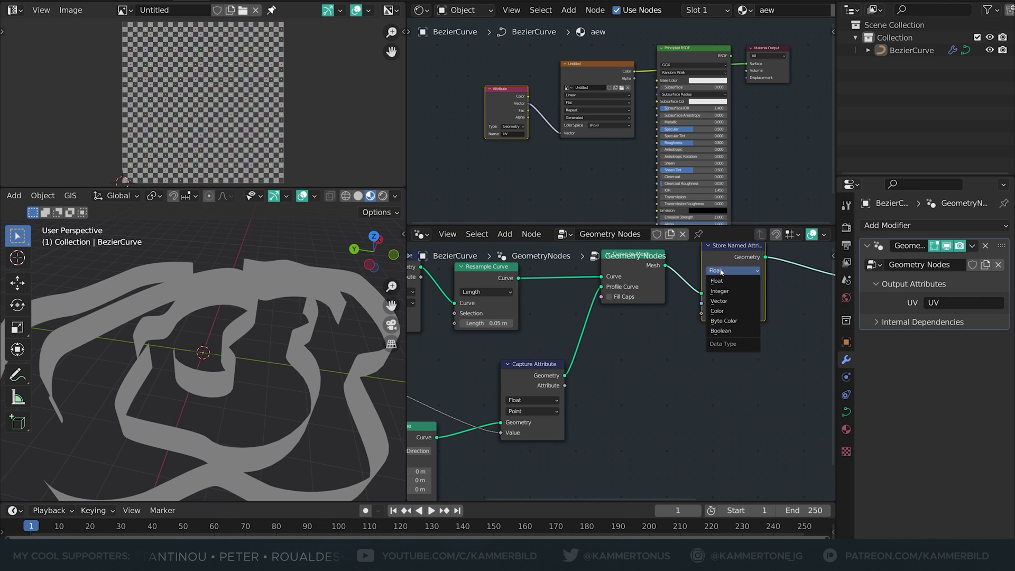
pyautogui.click(723, 303)
pyautogui.click(745, 303)
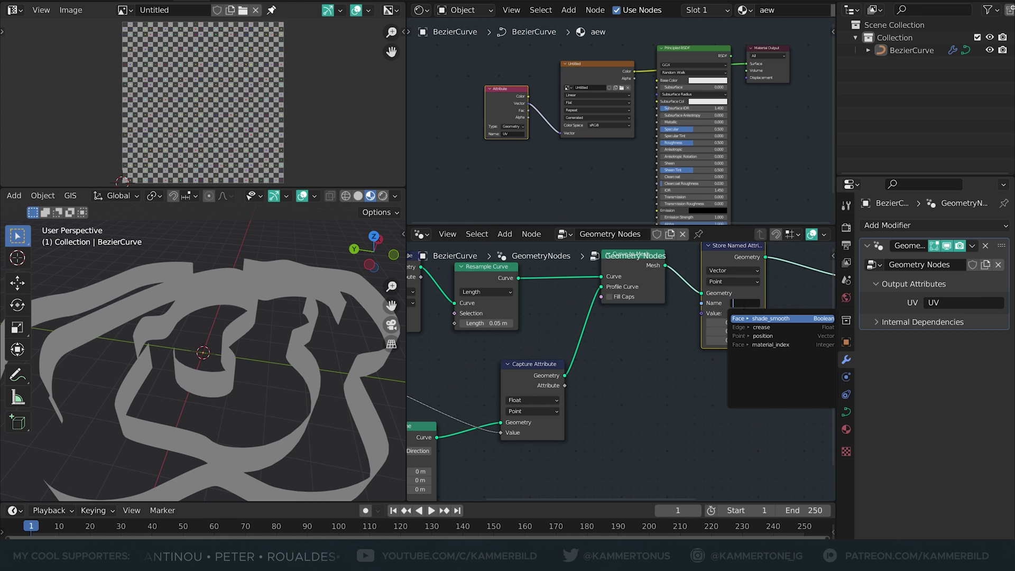
pyautogui.write('UV')
pyautogui.press('Return')
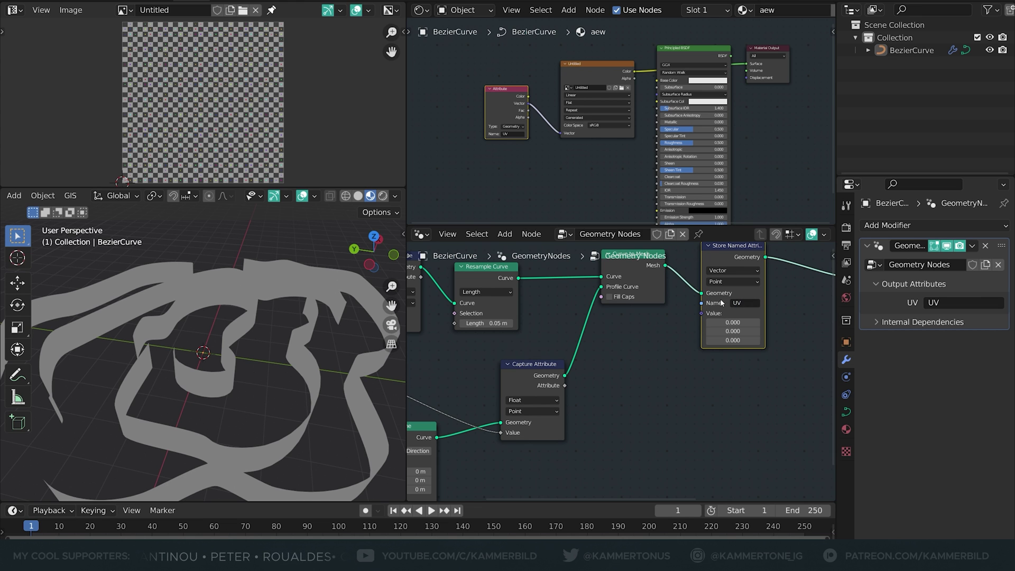
# Step: Add a Combine XYZ node whose Vector output feeds the Value of Store Named Attribute
pyautogui.scroll(-3, 780, 299)
pyautogui.moveTo(780, 299); pyautogui.dragTo(495, 334, button='middle')
pyautogui.moveTo(588, 351); pyautogui.dragTo(701, 336, button='middle')
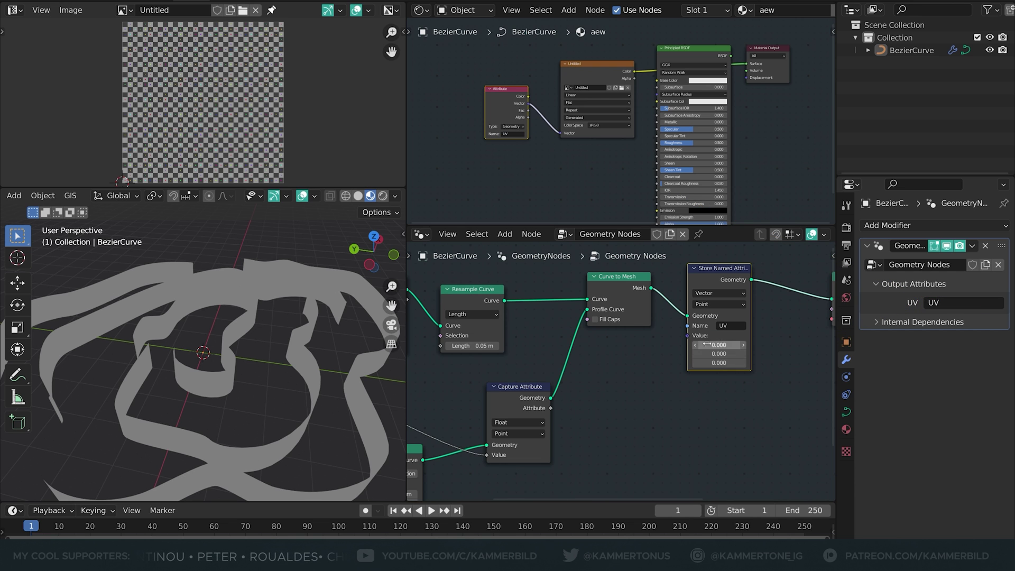
pyautogui.moveTo(688, 337); pyautogui.dragTo(638, 371)
pyautogui.write('xy')
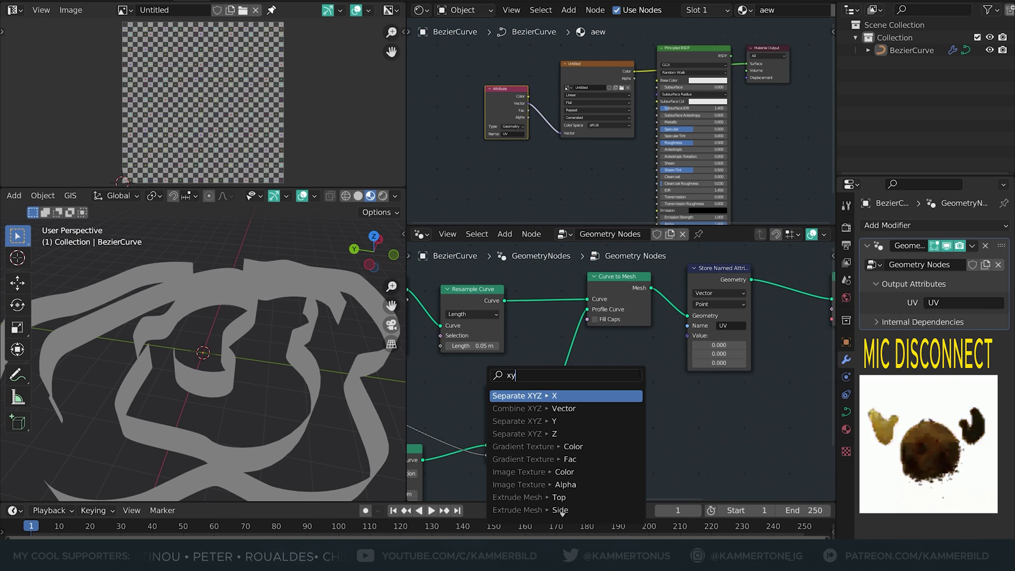
pyautogui.click(568, 409)
pyautogui.click(594, 383)
# Step: Connect the main curve's captured attribute to Combine XYZ's X and the profile curve's to Y, and inspect the textured strips up close
pyautogui.moveTo(593, 383); pyautogui.dragTo(596, 382, button='middle')
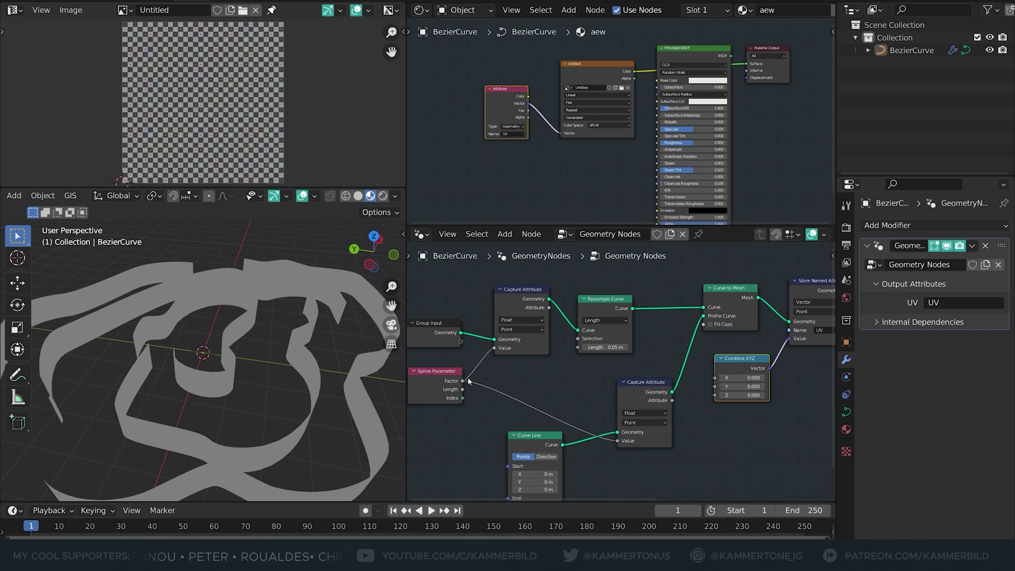
pyautogui.moveTo(549, 307); pyautogui.dragTo(733, 412)
pyautogui.scroll(-2, 207, 391)
pyautogui.moveTo(207, 391); pyautogui.dragTo(211, 455, button='middle')
pyautogui.scroll(6, 203, 376)
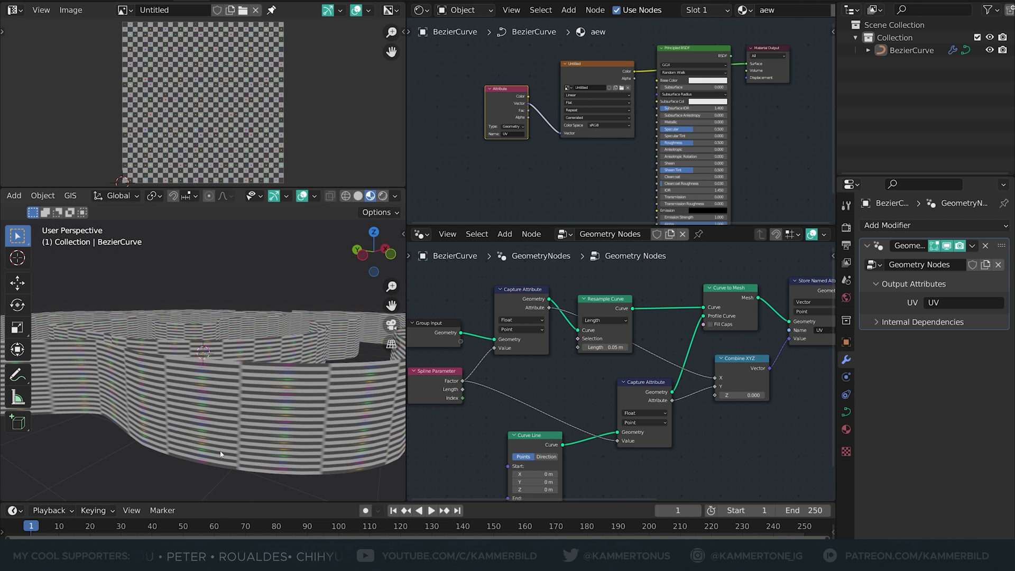
# Step: Compare the texture with both Capture Attribute values driven by Spline Parameter's Length and by its Factor
pyautogui.moveTo(479, 355); pyautogui.dragTo(566, 353, button='middle')
pyautogui.scroll(1, 566, 354)
pyautogui.moveTo(527, 386); pyautogui.dragTo(506, 403)
pyautogui.moveTo(506, 403); pyautogui.dragTo(541, 384, button='middle')
pyautogui.scroll(3, 546, 381)
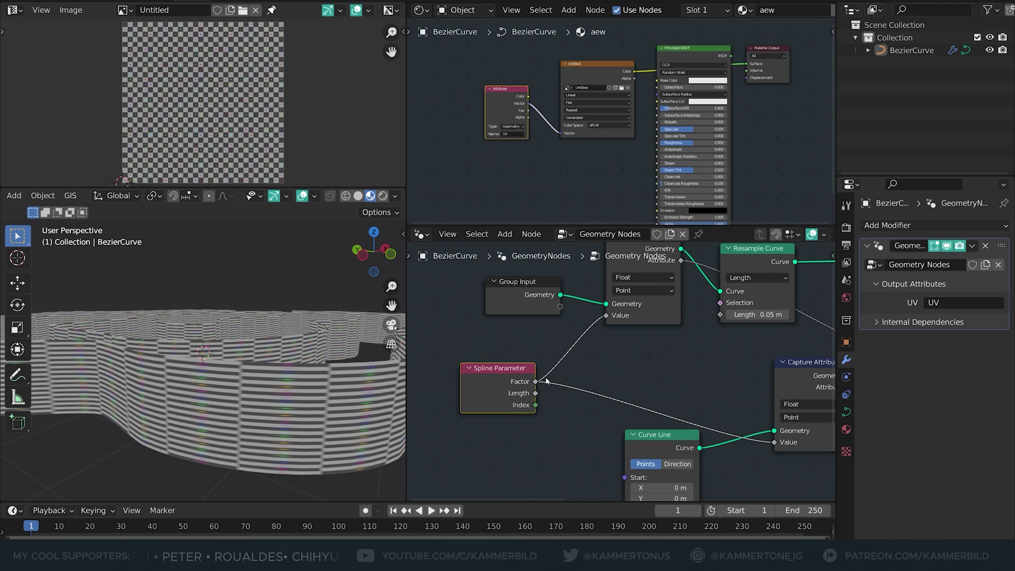
pyautogui.keyDown('ctrl'); pyautogui.moveTo(535, 381); pyautogui.dragTo(535, 393); pyautogui.keyUp('ctrl')
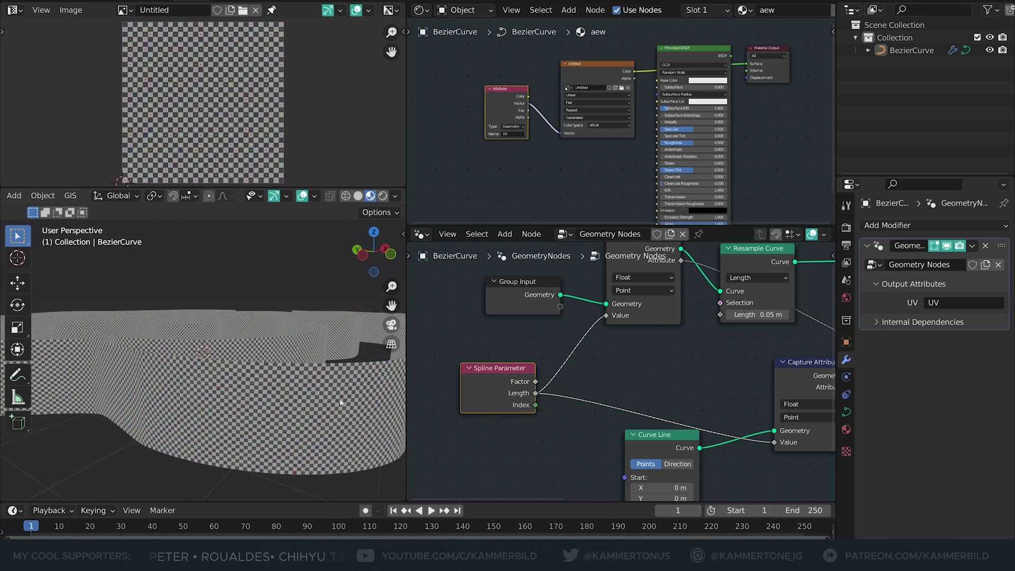
pyautogui.keyDown('ctrl'); pyautogui.moveTo(534, 393); pyautogui.dragTo(535, 381); pyautogui.keyUp('ctrl')
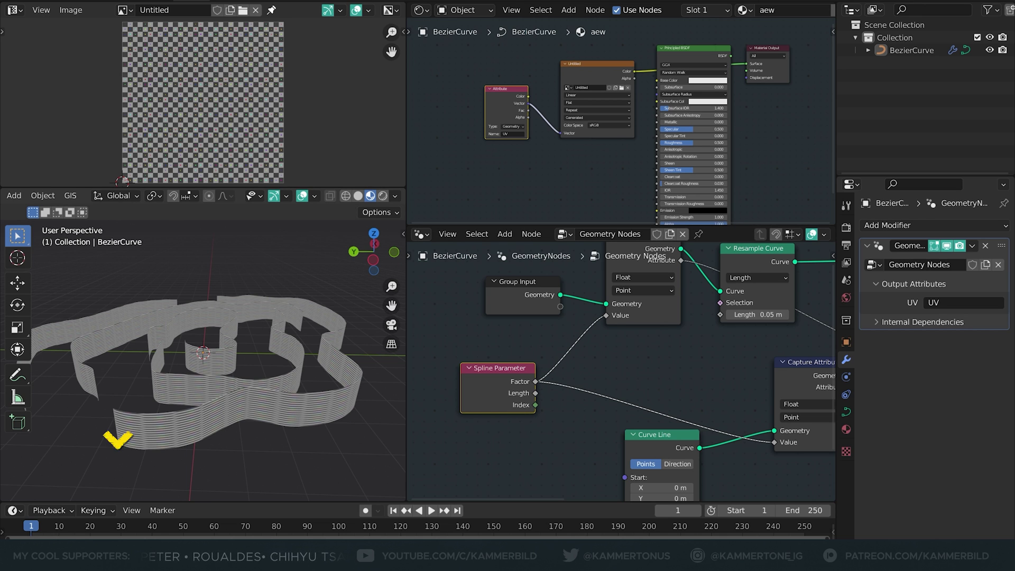
# Step: Inspect the textured strips from several angles and try the Spline Parameter's Length output for both links again
pyautogui.moveTo(120, 450); pyautogui.dragTo(48, 374, button='middle')
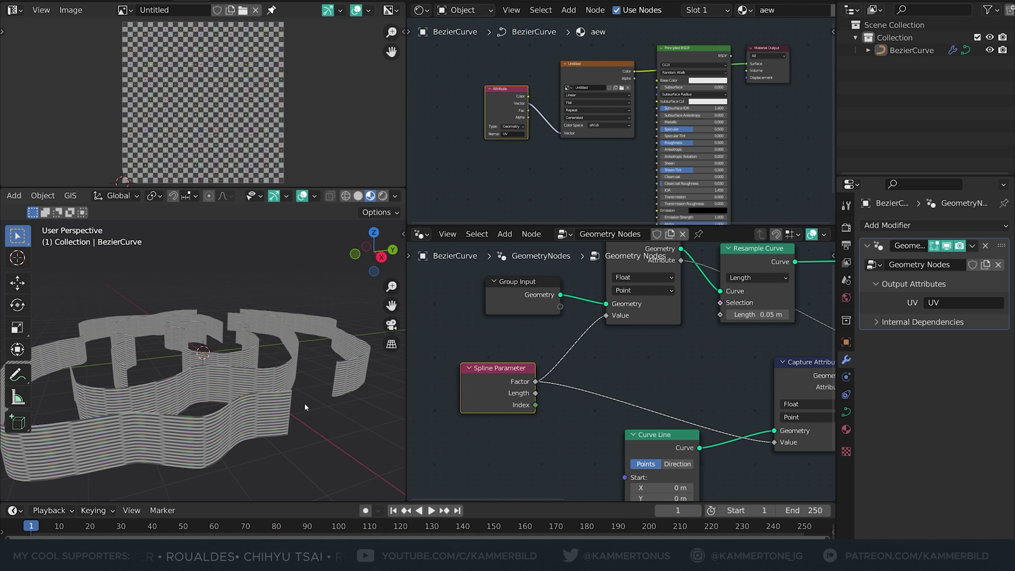
pyautogui.moveTo(267, 415); pyautogui.dragTo(392, 405, button='middle')
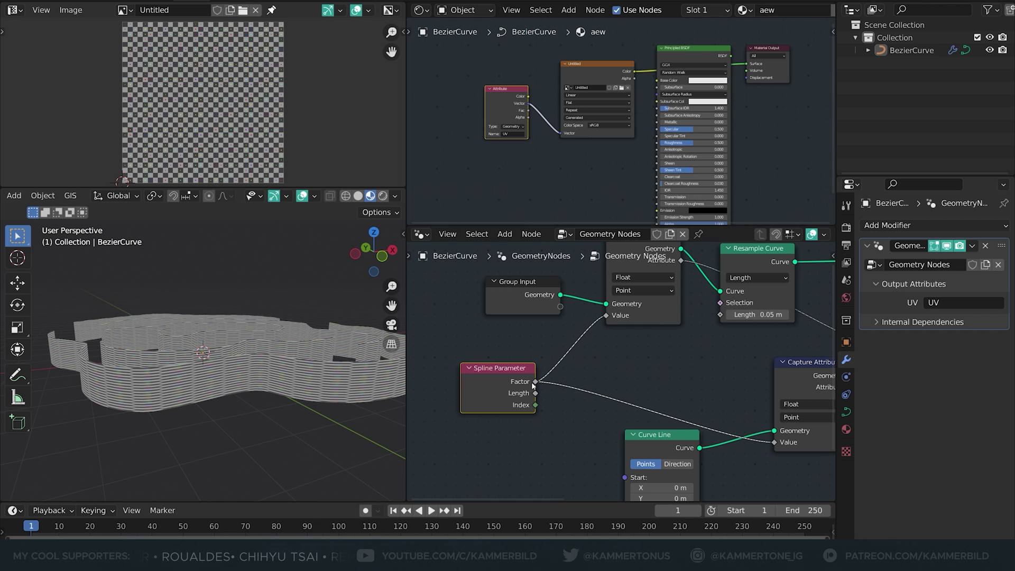
pyautogui.keyDown('ctrl'); pyautogui.moveTo(534, 382); pyautogui.dragTo(535, 393); pyautogui.keyUp('ctrl')
pyautogui.moveTo(356, 389); pyautogui.dragTo(408, 395, button='middle')
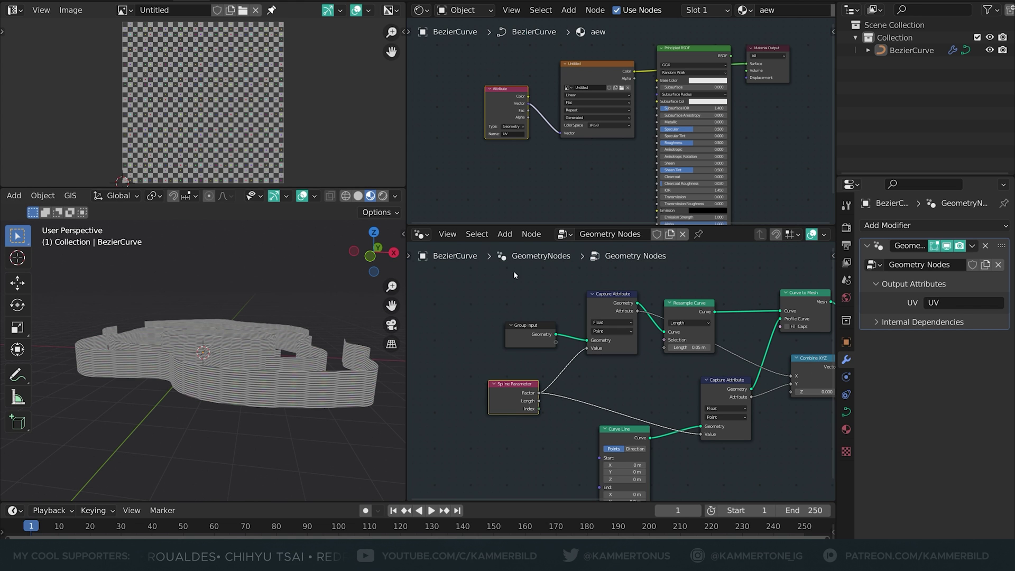
# Step: Duplicate the main curve's Capture Attribute, insert the copy before Resample Curve, and feed its Value from Spline Parameter's Length
pyautogui.moveTo(607, 318); pyautogui.dragTo(536, 323)
pyautogui.moveTo(515, 384); pyautogui.dragTo(438, 394)
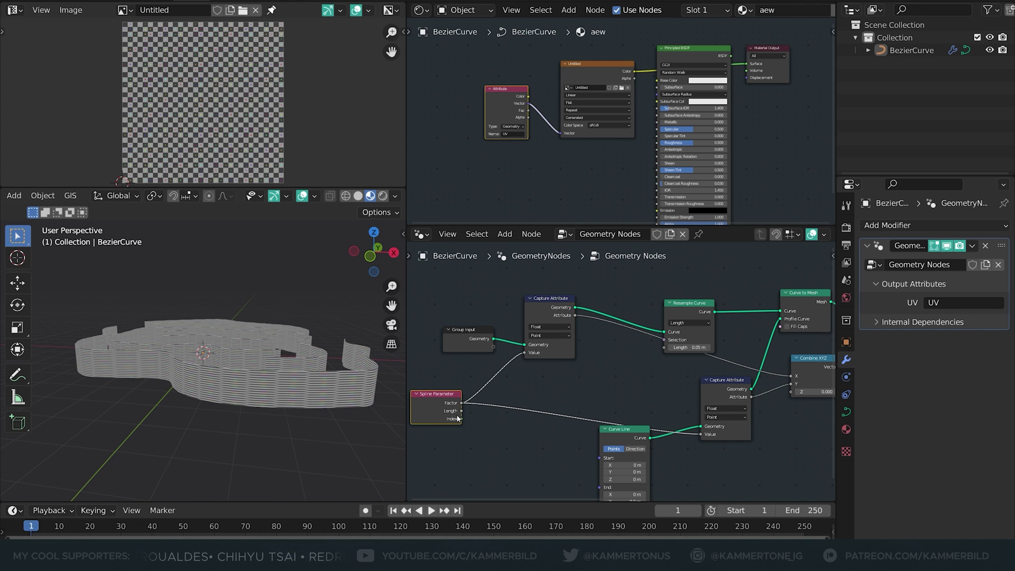
pyautogui.moveTo(218, 406); pyautogui.dragTo(96, 398, button='middle')
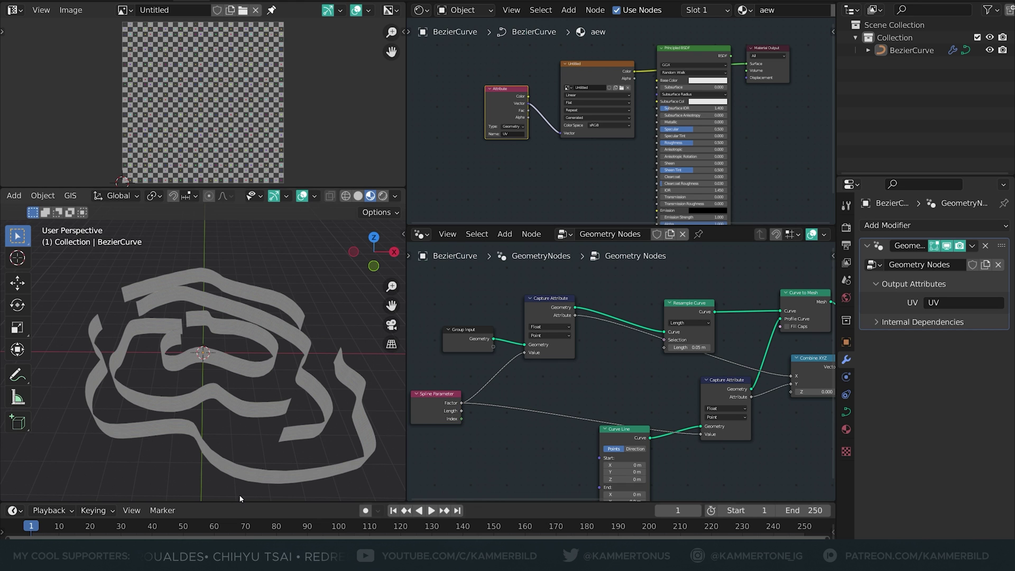
pyautogui.click(536, 304)
pyautogui.hotkey('shift', 'd')
pyautogui.click(618, 290)
pyautogui.click(620, 326)
pyautogui.moveTo(460, 411); pyautogui.dragTo(604, 356)
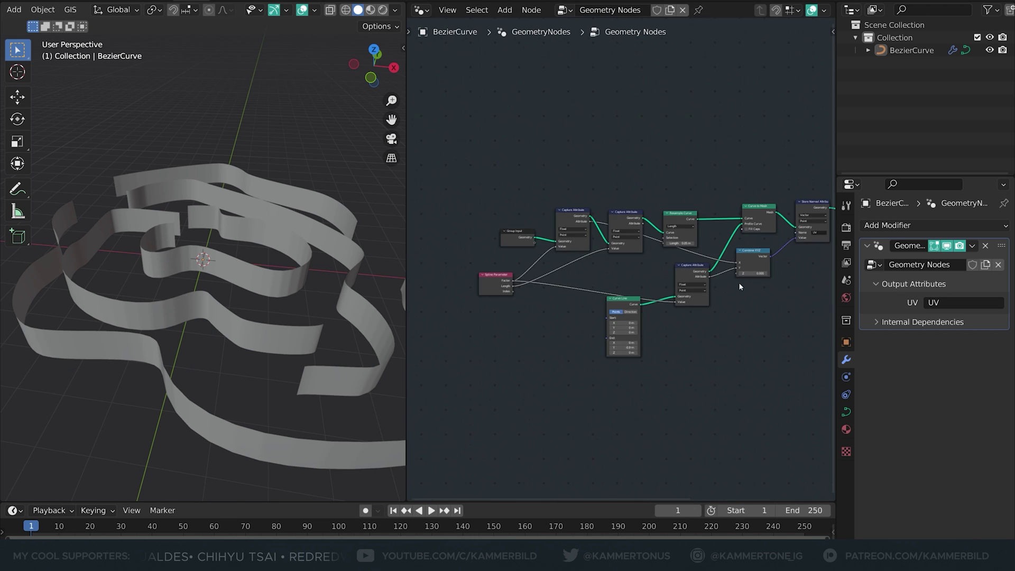
# Step: Insert a Set Position node between Store Named Attribute and Set Material
pyautogui.moveTo(738, 282); pyautogui.dragTo(644, 235, button='middle')
pyautogui.hotkey('shift', 'a')
pyautogui.click(630, 224)
pyautogui.write('set')
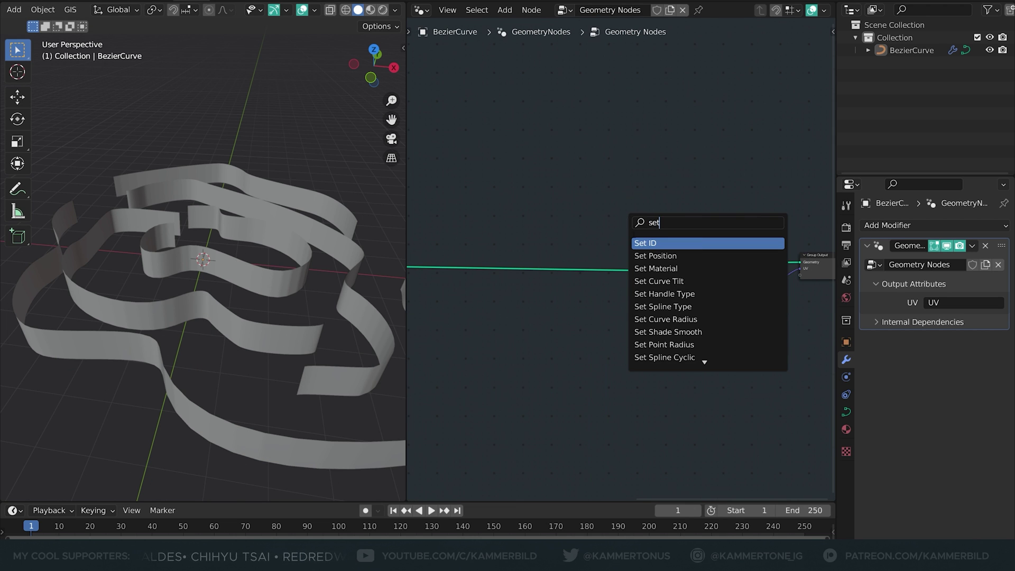
pyautogui.click(640, 256)
pyautogui.click(641, 272)
# Step: Add a Noise Texture node in the free space before Set Position
pyautogui.moveTo(550, 285); pyautogui.dragTo(591, 287, button='middle')
pyautogui.scroll(2, 591, 287)
pyautogui.hotkey('shift', 'a')
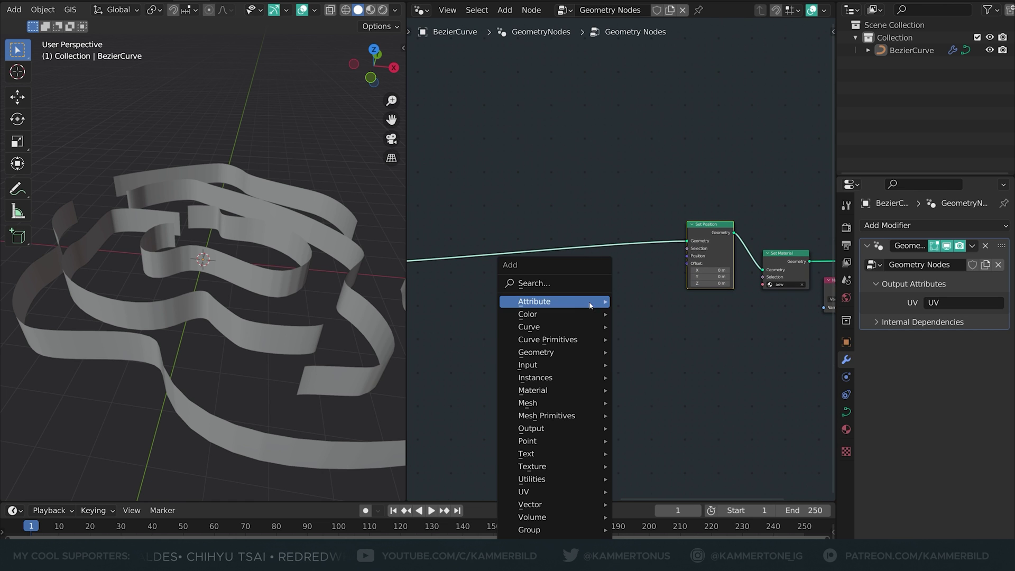
pyautogui.click(571, 286)
pyautogui.write('noise')
pyautogui.click(598, 322)
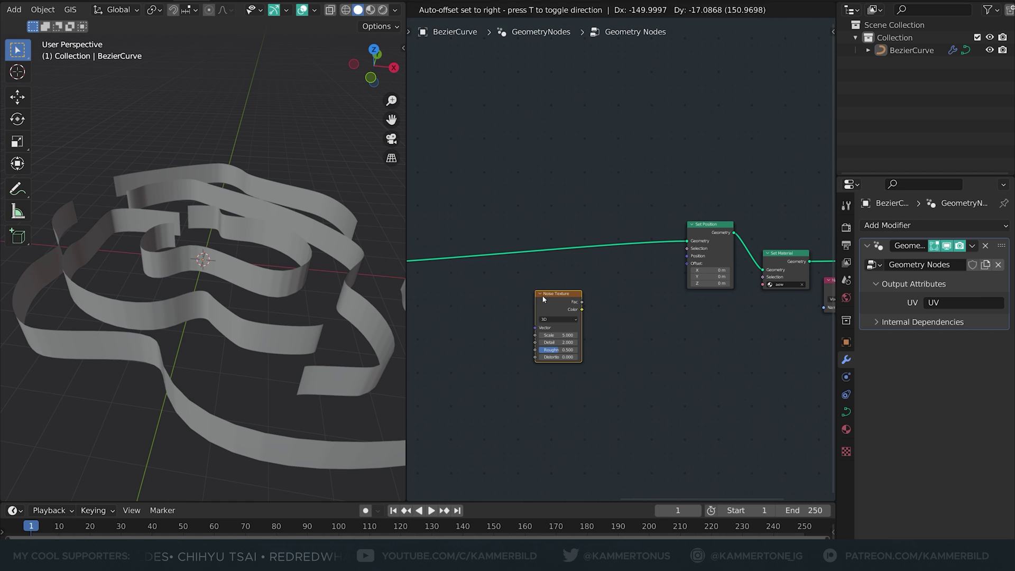
pyautogui.click(568, 304)
# Step: Add a Vector Math node beside the Noise Texture and set its operation to Subtract
pyautogui.hotkey('shift', 'a')
pyautogui.click(584, 287)
pyautogui.write('c')
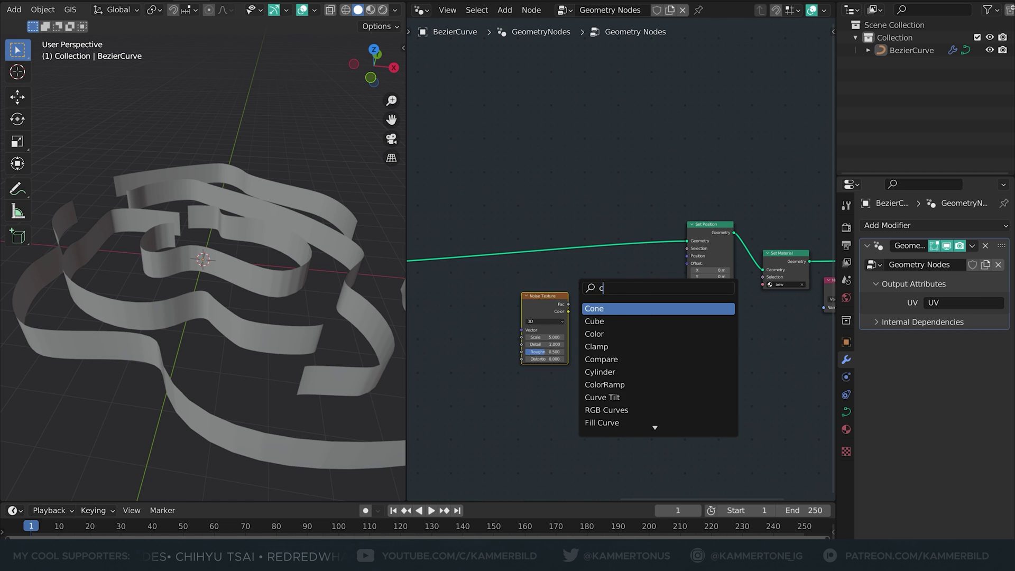
pyautogui.press('BackSpace')
pyautogui.write('vect')
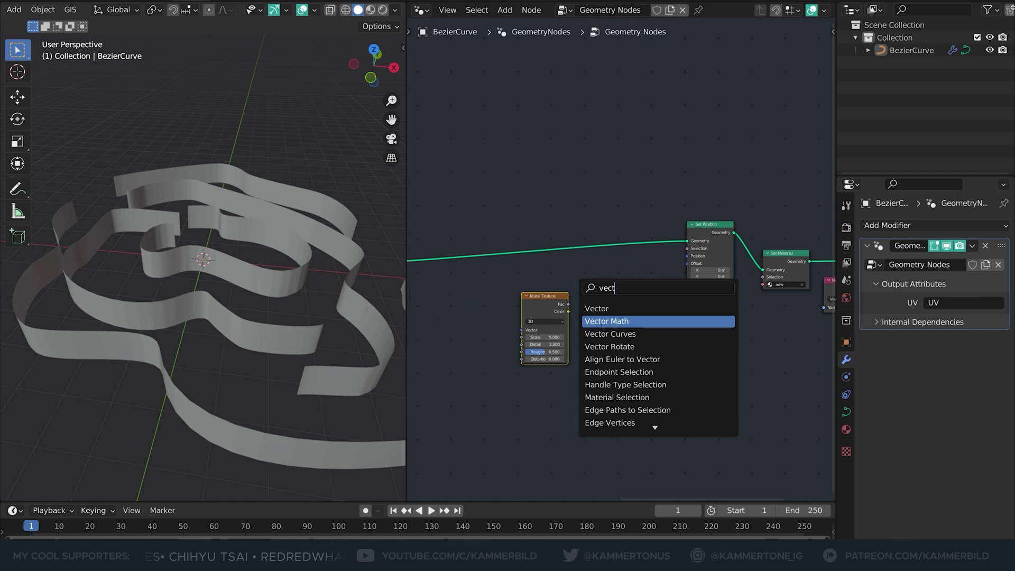
pyautogui.click(603, 321)
pyautogui.click(578, 309)
pyautogui.scroll(2, 578, 309)
pyautogui.click(578, 311)
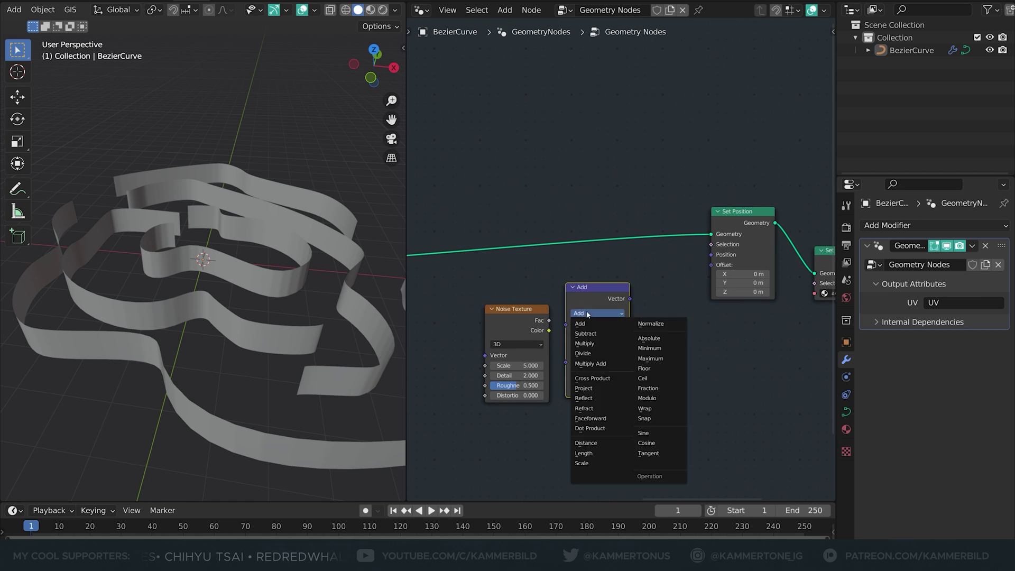
pyautogui.click(587, 333)
# Step: Set Subtract's second vector to 0.5 on all axes and feed its first vector from Noise Texture's Color
pyautogui.click(599, 371)
pyautogui.write('.5')
pyautogui.press('Return')
pyautogui.moveTo(549, 330); pyautogui.dragTo(566, 324)
pyautogui.moveTo(531, 290); pyautogui.dragTo(559, 320)
pyautogui.click(591, 299)
# Step: Duplicate Subtract as a Multiply node, feed it from Subtract, and connect its output to Set Position's Offset
pyautogui.click(559, 306)
pyautogui.hotkey('shift', 'd')
pyautogui.click(639, 311)
pyautogui.click(641, 311)
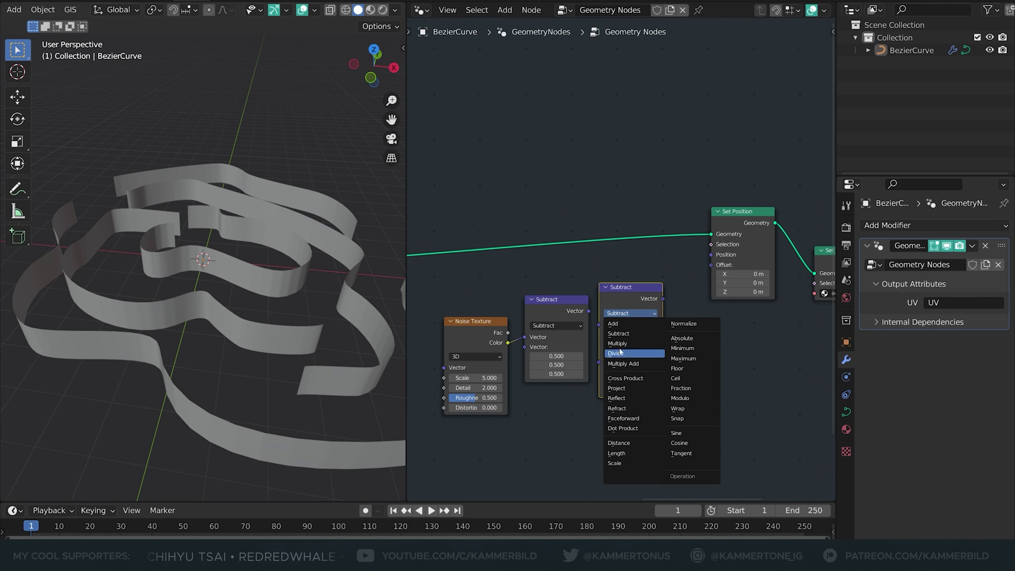
pyautogui.click(635, 323)
pyautogui.moveTo(589, 311); pyautogui.dragTo(600, 325)
pyautogui.click(670, 300)
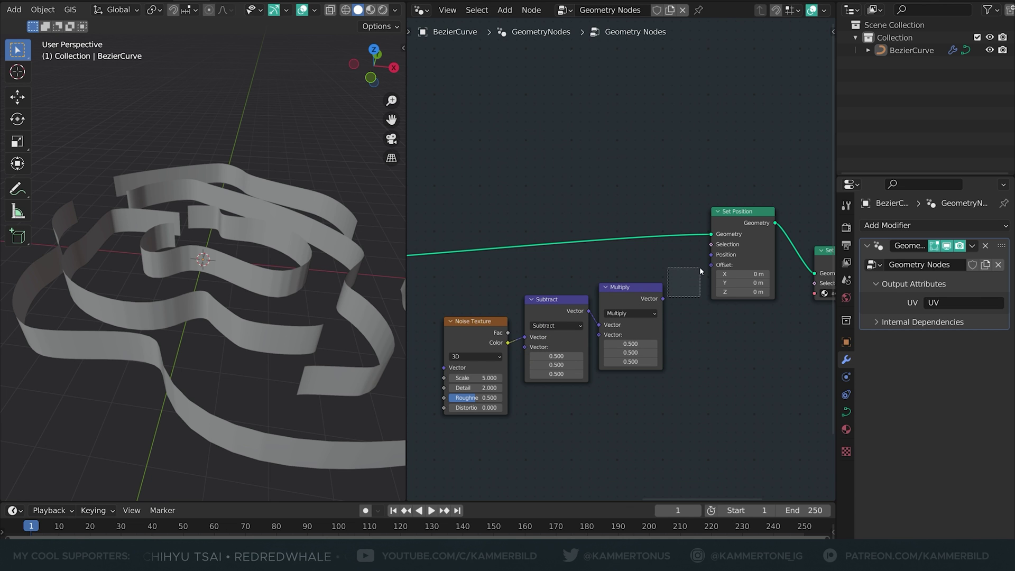
pyautogui.moveTo(713, 267); pyautogui.dragTo(711, 265)
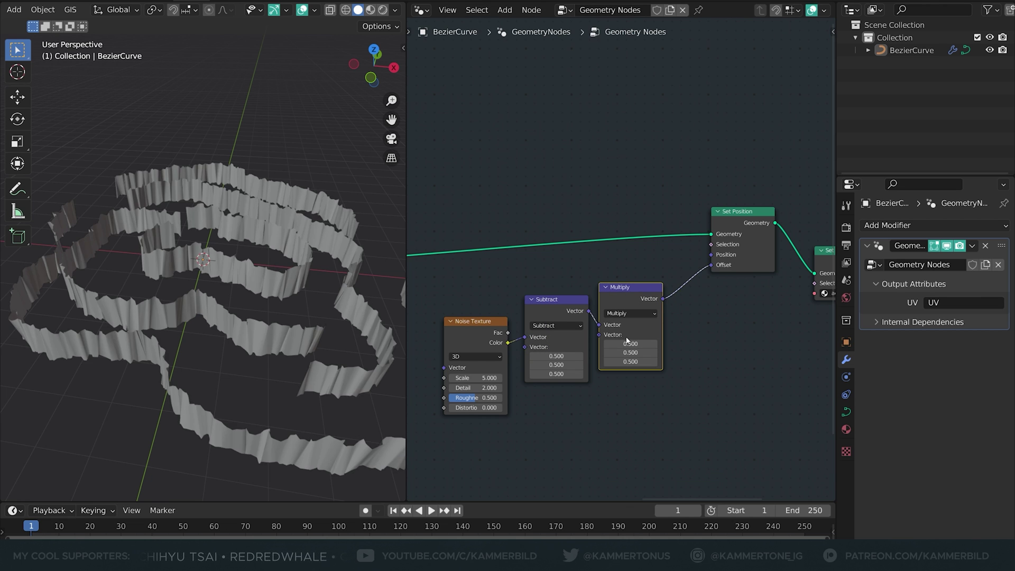
# Step: Try muting the Subtract node and editing Multiply's vector values, and undo these changes
pyautogui.moveTo(631, 343)
pyautogui.mouseDown()
pyautogui.moveTo(643, 362)
pyautogui.moveTo(633, 362)
pyautogui.moveTo(645, 362)
pyautogui.moveTo(630, 362)
pyautogui.mouseUp()
pyautogui.click(549, 309)
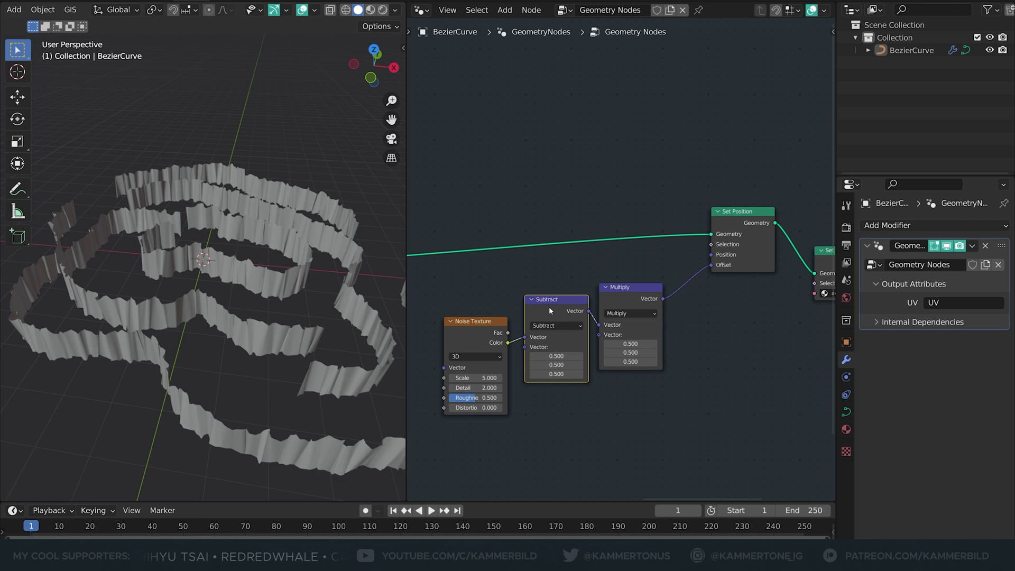
pyautogui.press('m')
pyautogui.moveTo(631, 344); pyautogui.dragTo(656, 362)
pyautogui.hotkey('ctrl', 'z')
pyautogui.hotkey('ctrl', 'z')
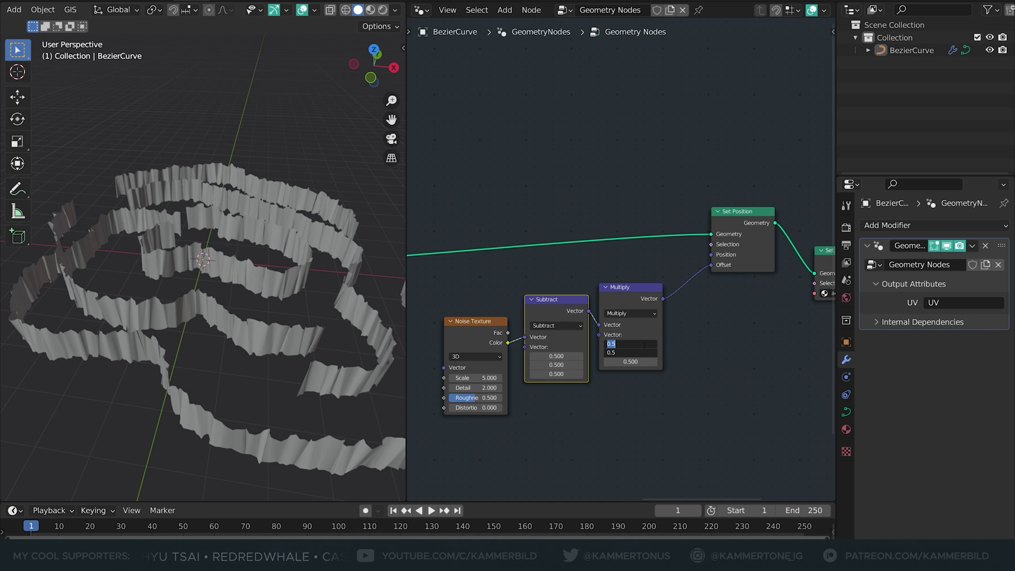
# Step: Set Multiply's second vector to 0, 0, 1.8 and the Noise Texture's Scale to 0.75
pyautogui.press('Return')
pyautogui.moveTo(113, 358); pyautogui.dragTo(132, 322, button='middle')
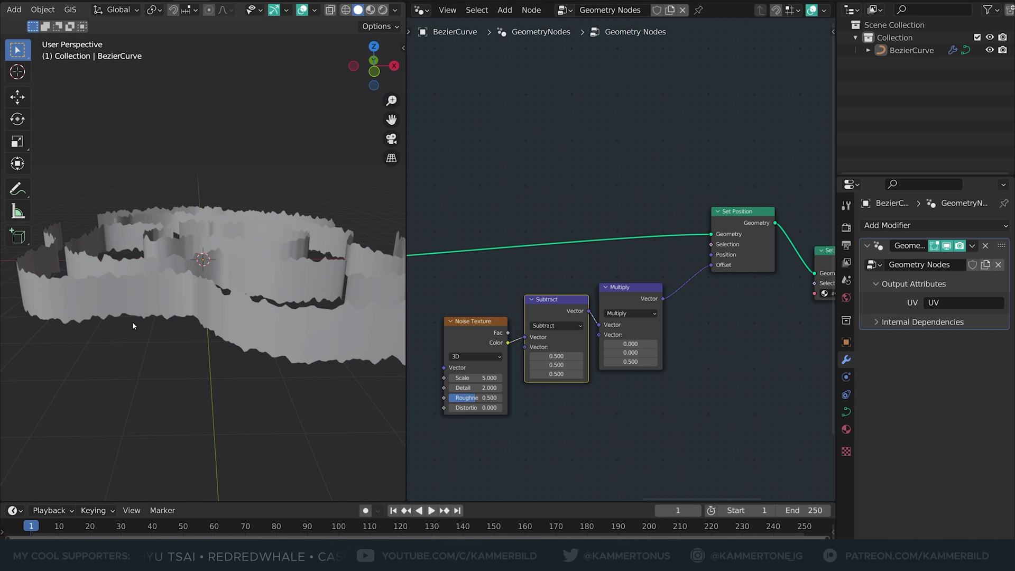
pyautogui.scroll(2, 450, 328)
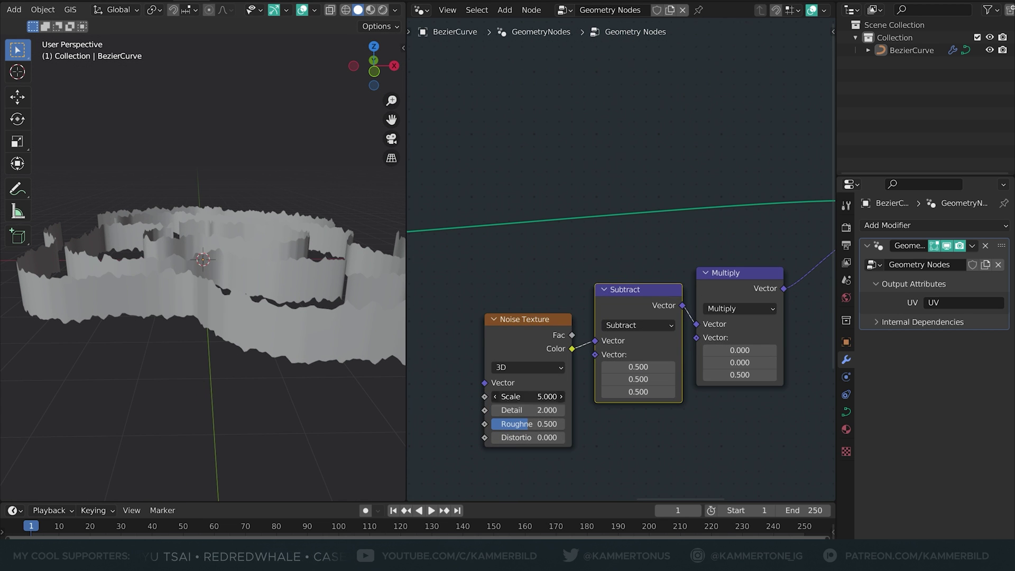
pyautogui.moveTo(479, 377); pyautogui.dragTo(460, 377)
pyautogui.moveTo(528, 396); pyautogui.dragTo(479, 397)
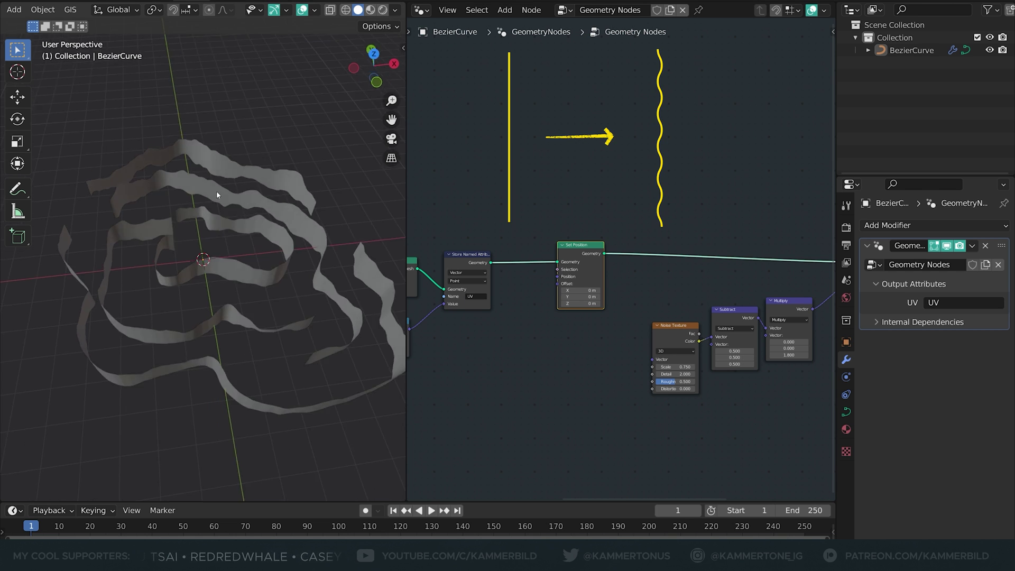
# Step: Place a Normal node after Store Named Attribute and connect it to the Offset of the adjacent Set Position node
pyautogui.keyDown('shift'); pyautogui.moveTo(208, 358); pyautogui.dragTo(182, 275, button='middle'); pyautogui.keyUp('shift')
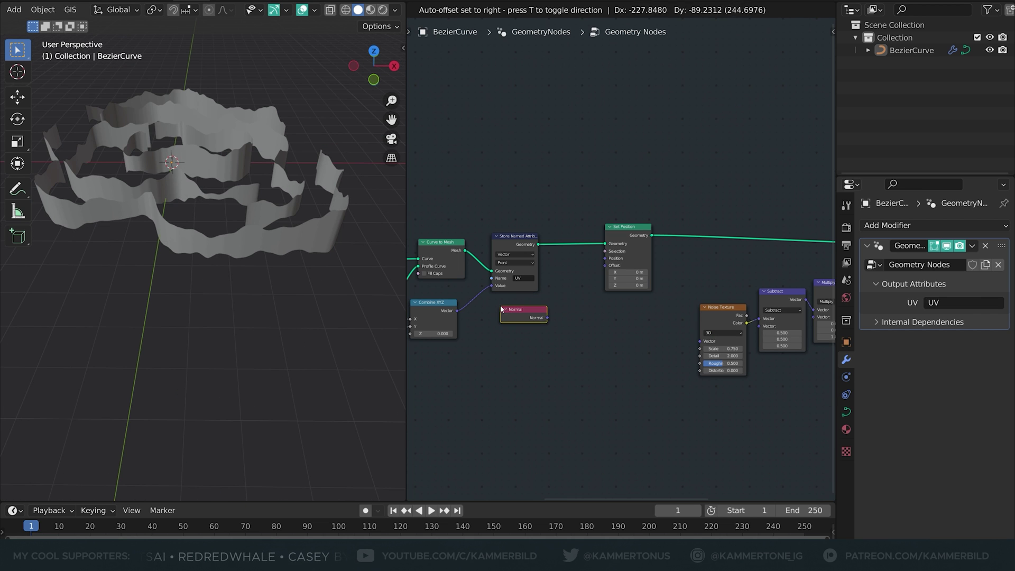
pyautogui.click(569, 321)
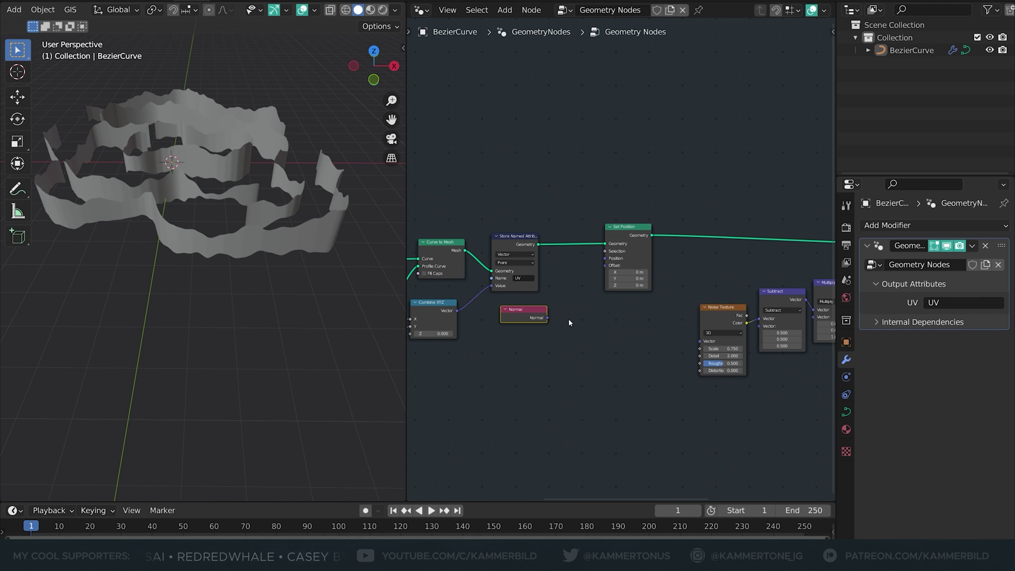
pyautogui.moveTo(547, 318); pyautogui.dragTo(586, 335)
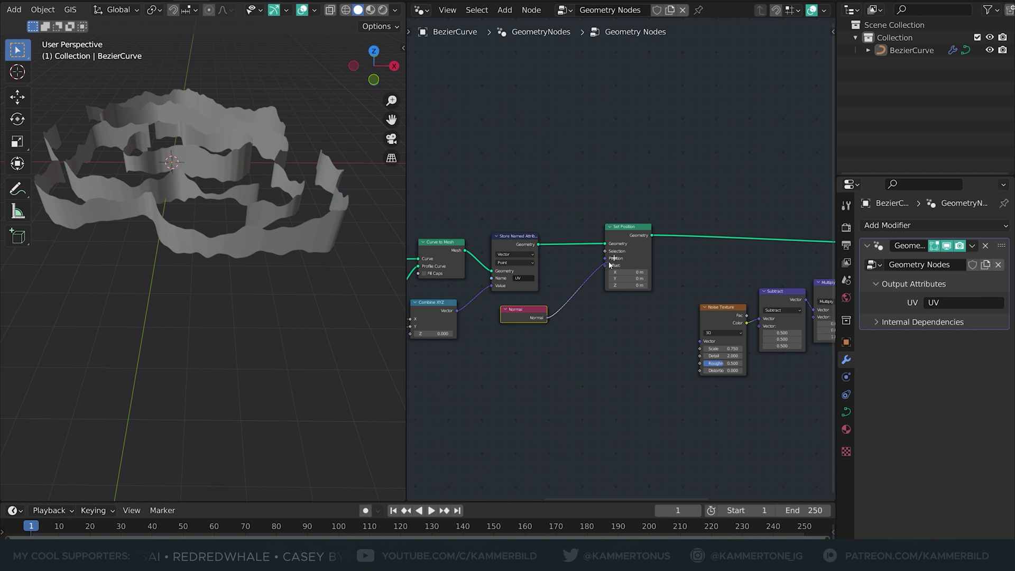
pyautogui.moveTo(611, 264); pyautogui.dragTo(605, 265)
# Step: Insert a Vector Math node between Normal and Set Position's Offset and set its operation to Multiply
pyautogui.hotkey('shift', 'a')
pyautogui.write('math')
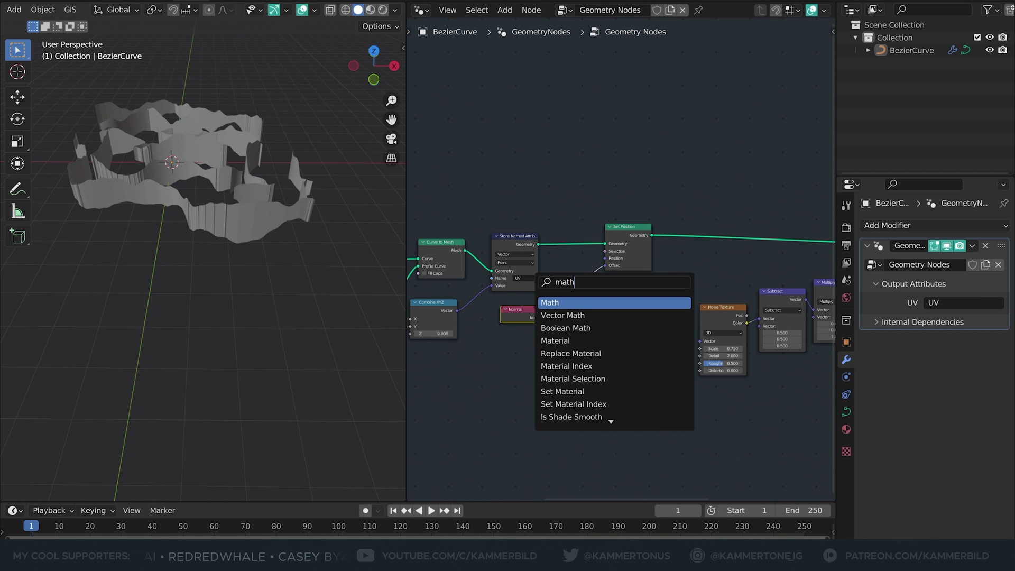
pyautogui.press('Down')
pyautogui.press('Return')
pyautogui.click(618, 335)
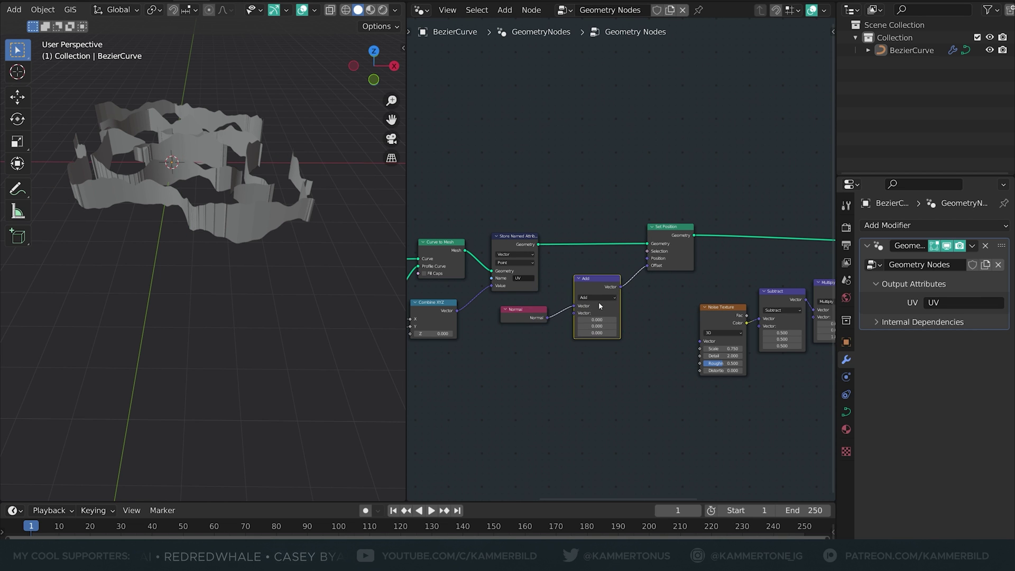
pyautogui.click(598, 298)
pyautogui.click(596, 319)
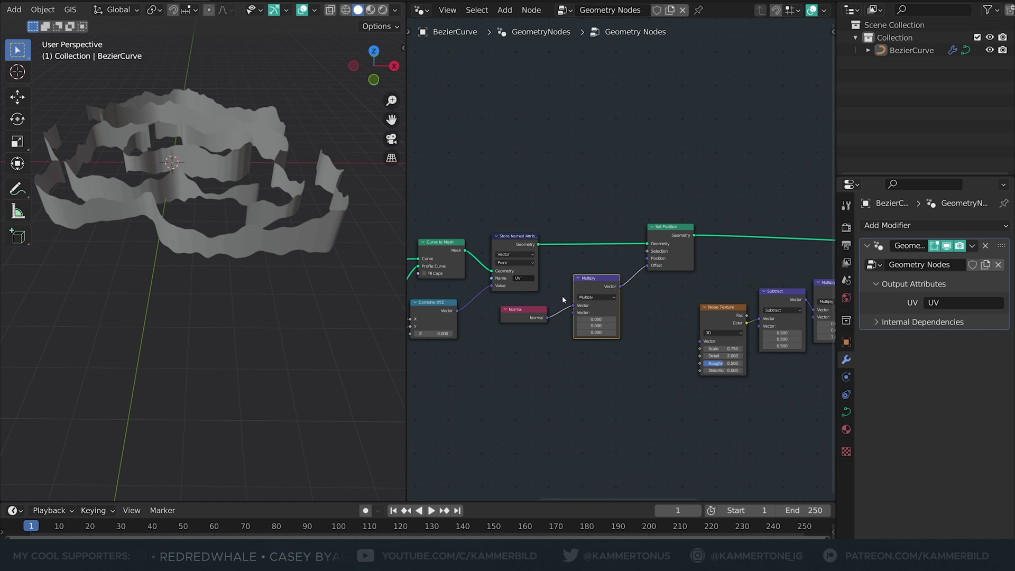
# Step: Try different strengths in the second vector of the Multiply node that follows Normal
pyautogui.scroll(6, 562, 299)
pyautogui.moveTo(584, 355); pyautogui.dragTo(637, 375)
pyautogui.press('Escape')
pyautogui.scroll(-3, 664, 284)
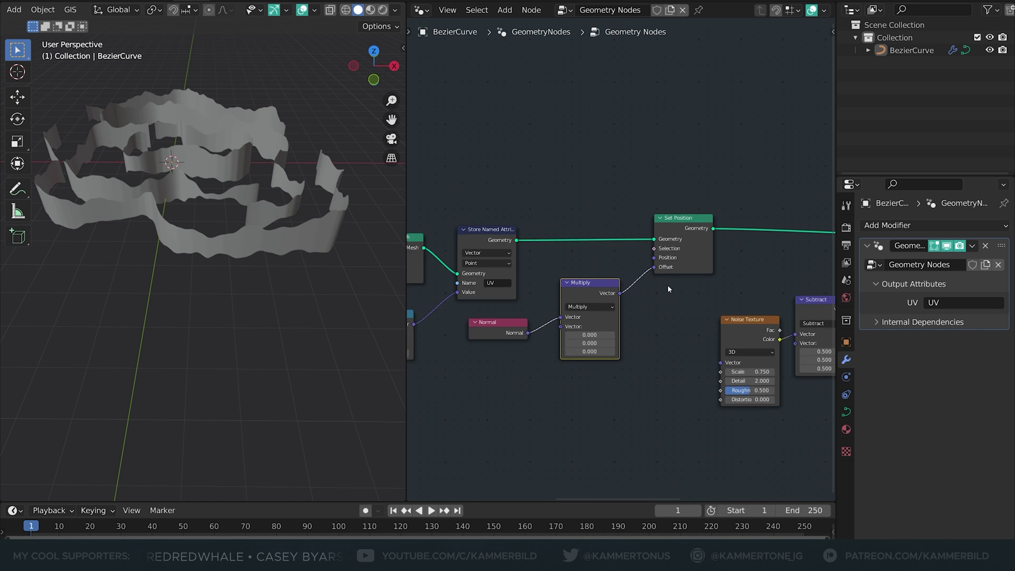
pyautogui.keyDown('ctrl'); pyautogui.scroll(-3, 664, 284); pyautogui.keyUp('ctrl')
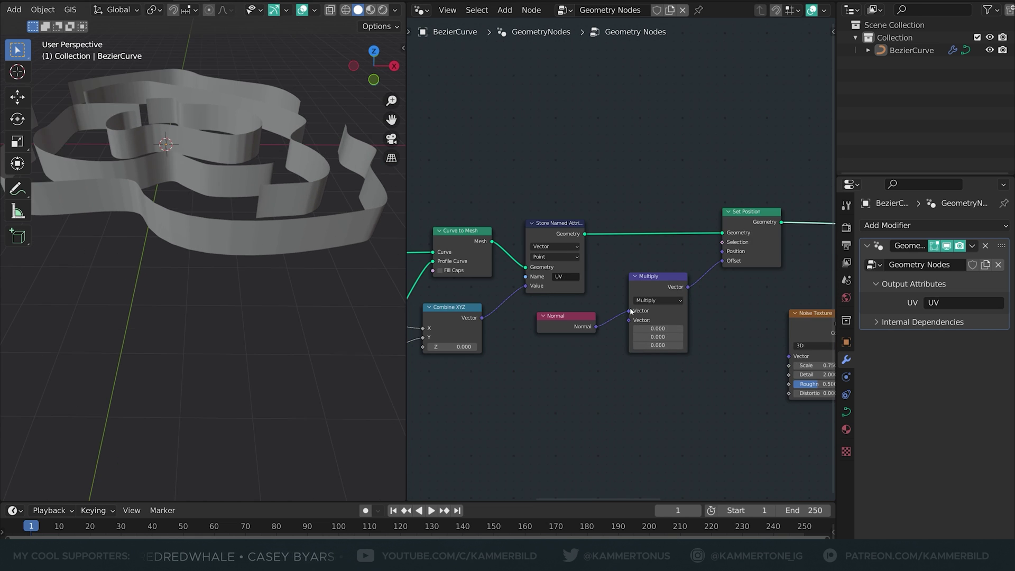
pyautogui.moveTo(658, 328); pyautogui.dragTo(600, 345)
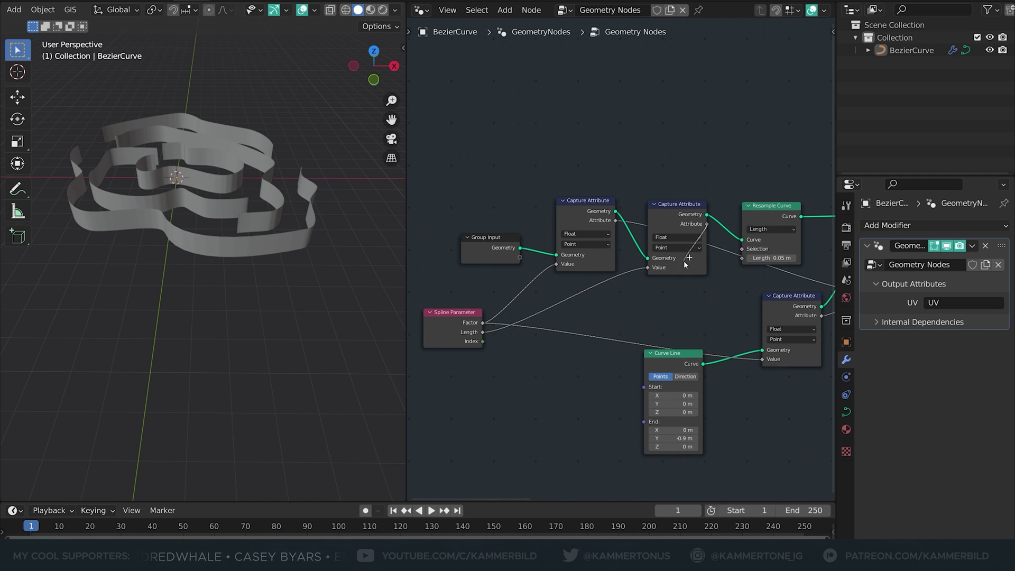
# Step: Insert a Math node between the captured length and the Multiply after Normal, and set its operation to Cosine
pyautogui.moveTo(567, 301); pyautogui.dragTo(581, 284)
pyautogui.write('math')
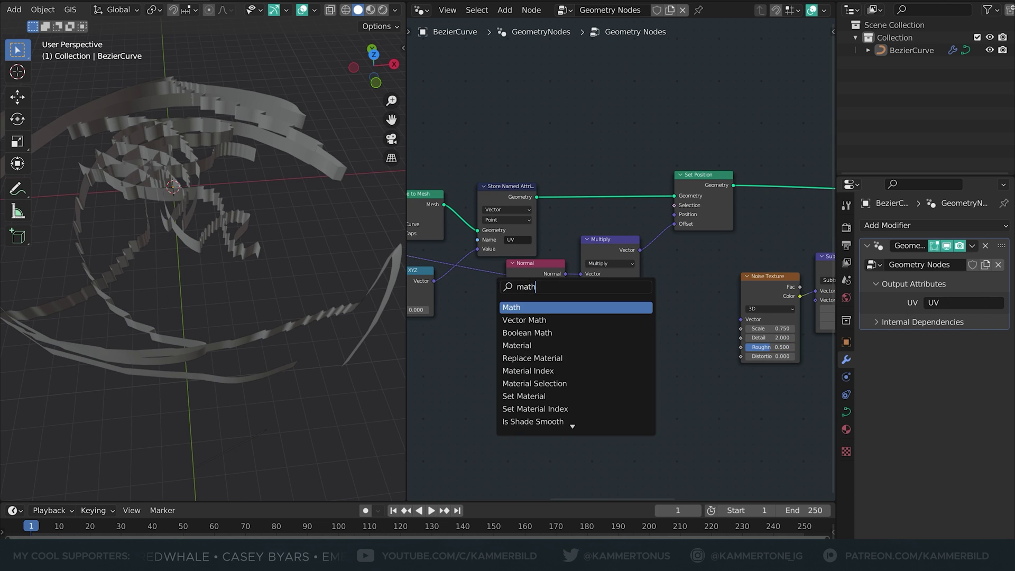
pyautogui.press('Return')
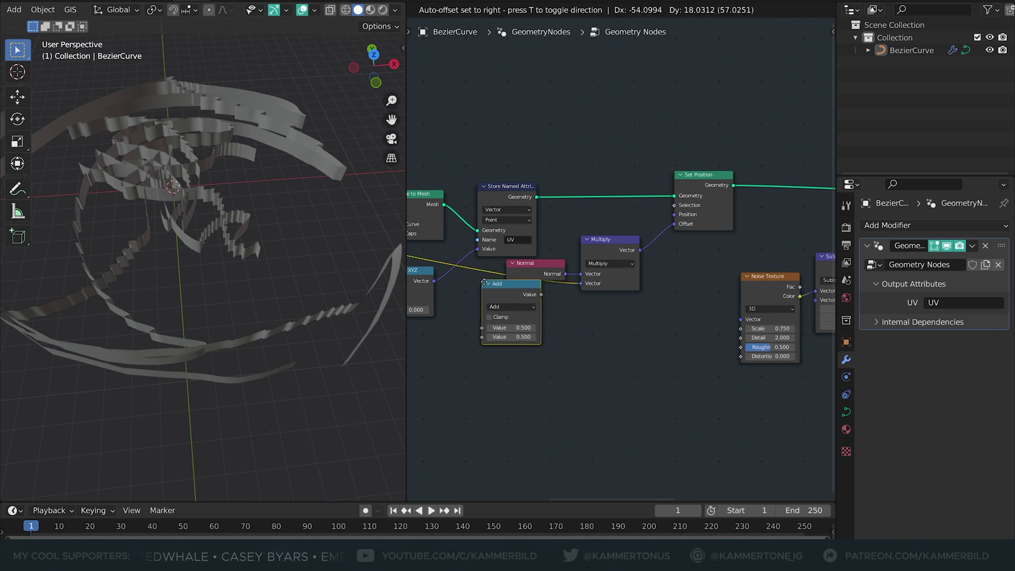
pyautogui.click(532, 328)
pyautogui.click(533, 330)
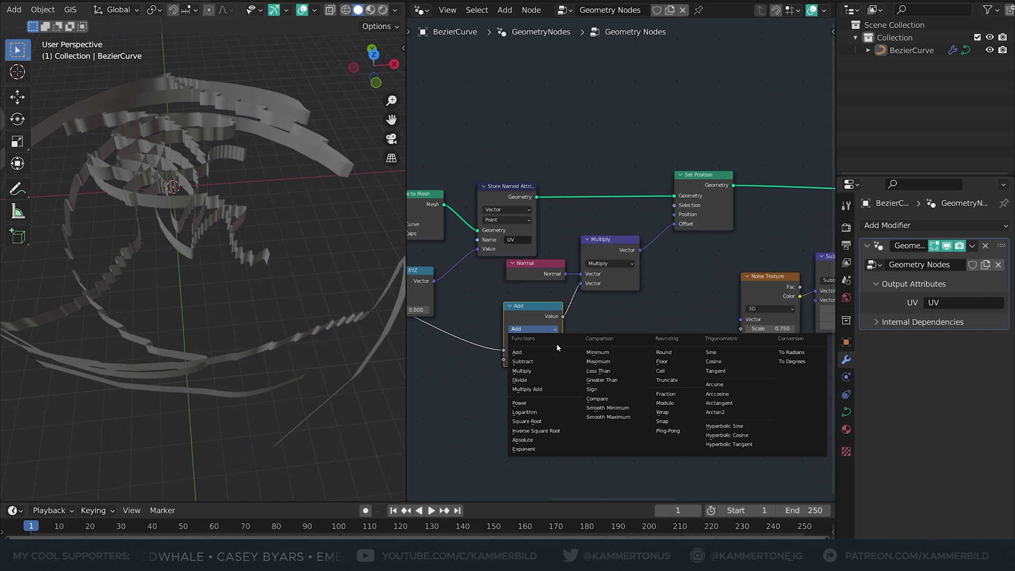
pyautogui.click(721, 361)
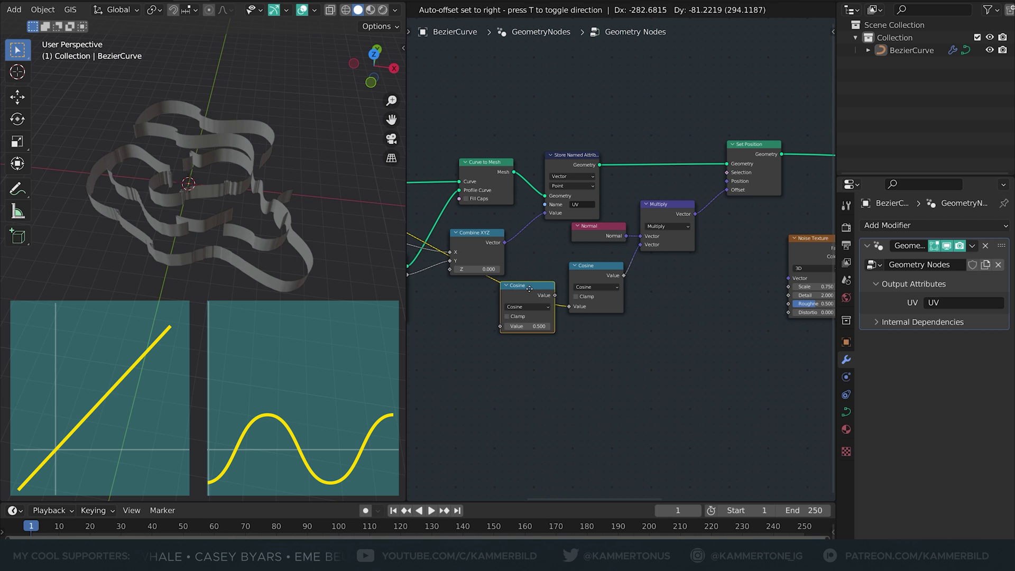
# Step: Insert a copy of the Cosine node ahead of it, set it to Multiply, and raise its multiplier to tighten the waves
pyautogui.click(550, 305)
pyautogui.click(512, 305)
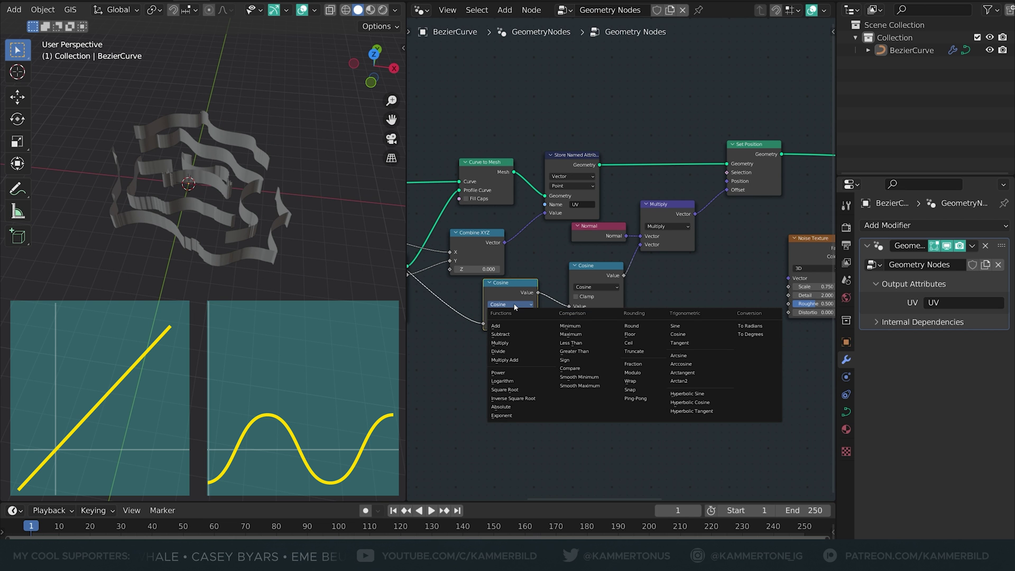
pyautogui.click(514, 342)
pyautogui.moveTo(511, 328); pyautogui.dragTo(616, 329)
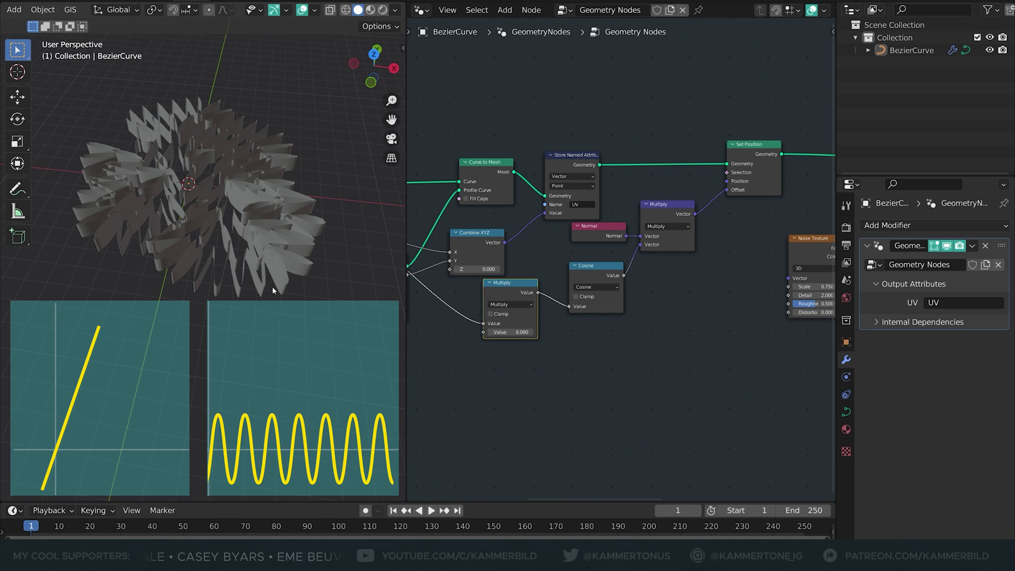
# Step: Insert a copy of the Multiply node after Cosine with a value of 0.06, and set the Multiply before Cosine to 11.43
pyautogui.hotkey('shift', 'd')
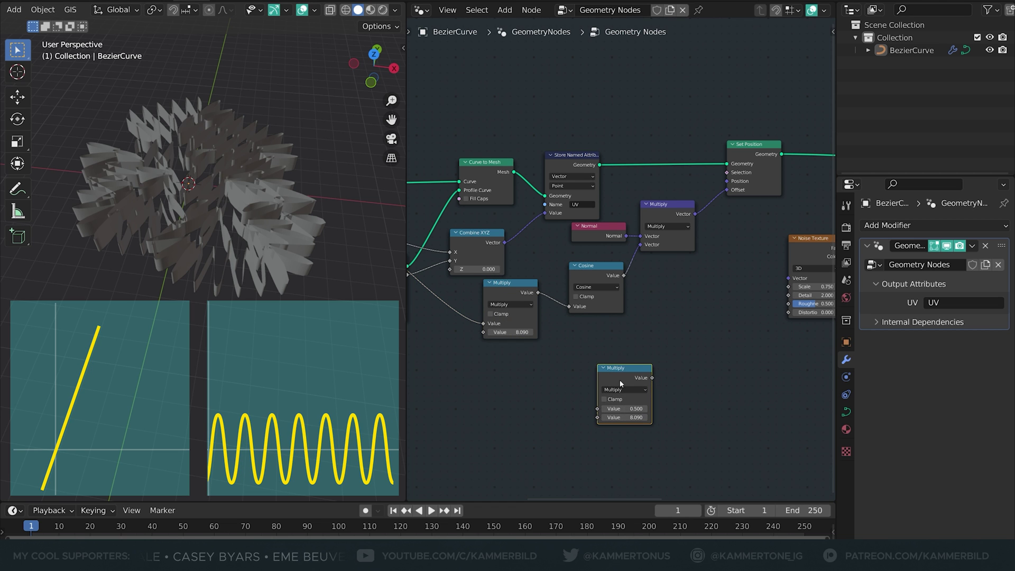
pyautogui.click(620, 379)
pyautogui.moveTo(662, 256); pyautogui.dragTo(566, 274, button='middle')
pyautogui.moveTo(576, 260); pyautogui.dragTo(593, 255)
pyautogui.moveTo(531, 385); pyautogui.dragTo(558, 275)
pyautogui.scroll(3, 582, 295)
pyautogui.moveTo(593, 345); pyautogui.dragTo(545, 345)
pyautogui.moveTo(487, 390); pyautogui.dragTo(608, 383, button='middle')
pyautogui.scroll(2, 174, 229)
pyautogui.moveTo(209, 224)
pyautogui.mouseDown(button='middle')
pyautogui.moveTo(210, 287)
pyautogui.moveTo(211, 215)
pyautogui.mouseUp(button='middle')
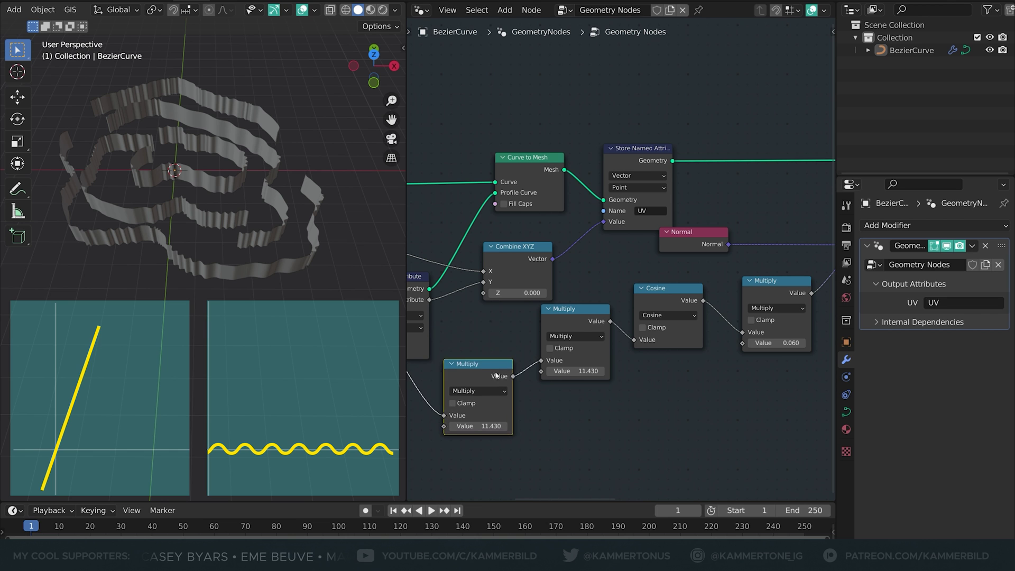
# Step: Set the first Math node in the wave chain to Add and shift the waves with a value of 12.29
pyautogui.moveTo(460, 391); pyautogui.dragTo(635, 334, button='middle')
pyautogui.click(654, 329)
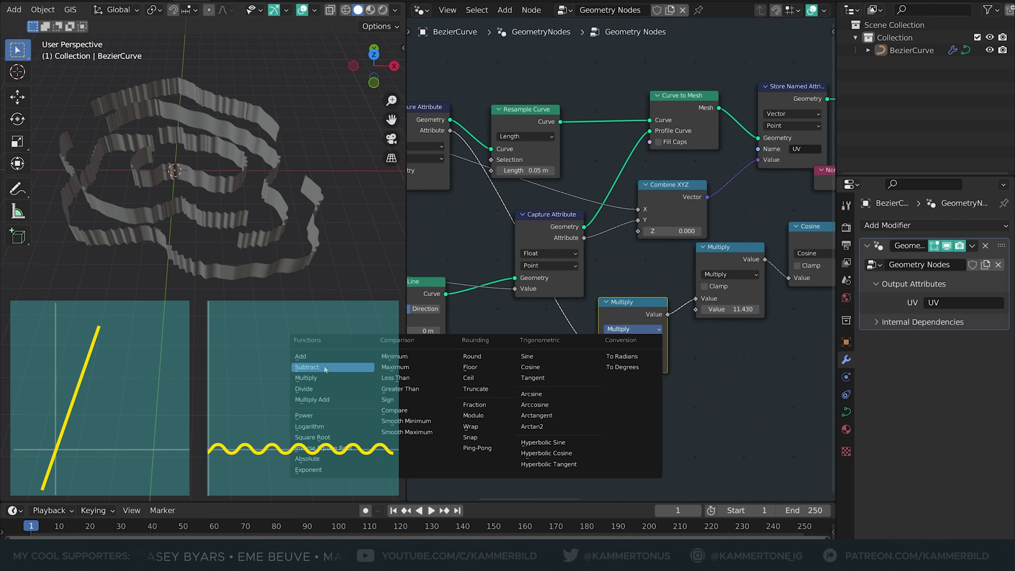
pyautogui.click(300, 356)
pyautogui.moveTo(610, 367); pyautogui.dragTo(619, 352, button='middle')
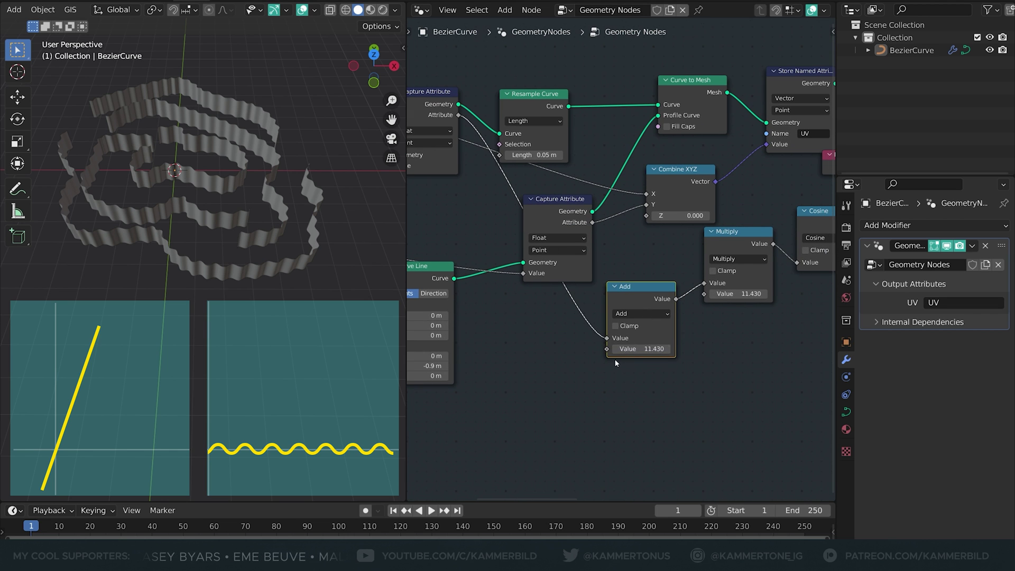
pyautogui.moveTo(619, 352); pyautogui.dragTo(688, 351)
# Step: Add a Scene Time node, connect its Seconds to the Add node's second value, and preview the animation
pyautogui.hotkey('shift', 'a')
pyautogui.click(416, 284)
pyautogui.write('scene time')
pyautogui.press('Return')
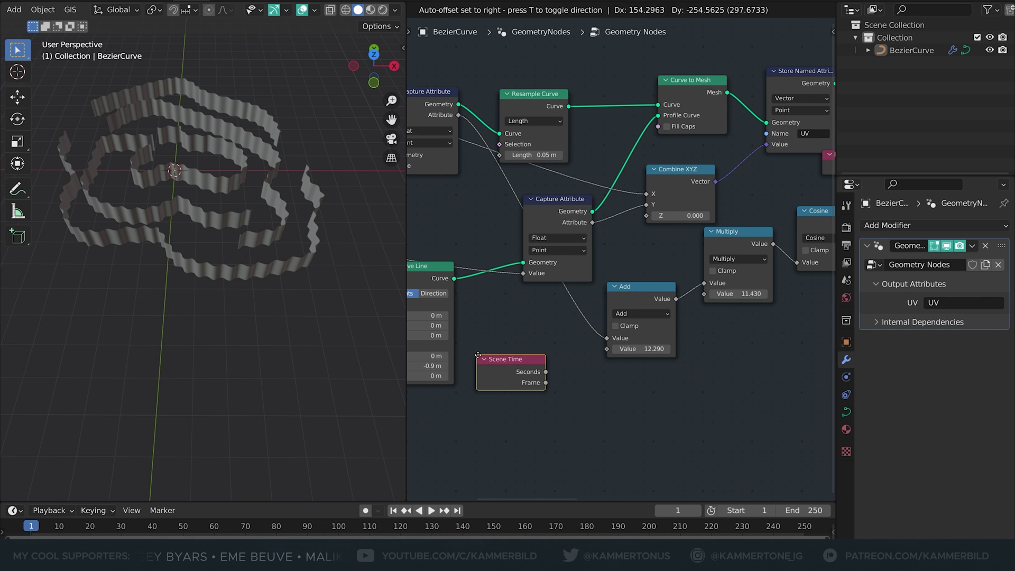
pyautogui.moveTo(479, 356); pyautogui.dragTo(482, 355)
pyautogui.moveTo(609, 352); pyautogui.dragTo(608, 349)
pyautogui.press('space')
# Step: Insert a Multiply math node between Scene Time and Add, and slow the wave motion with a value of 0.1
pyautogui.click(627, 293)
pyautogui.hotkey('shift', 'd')
pyautogui.click(578, 370)
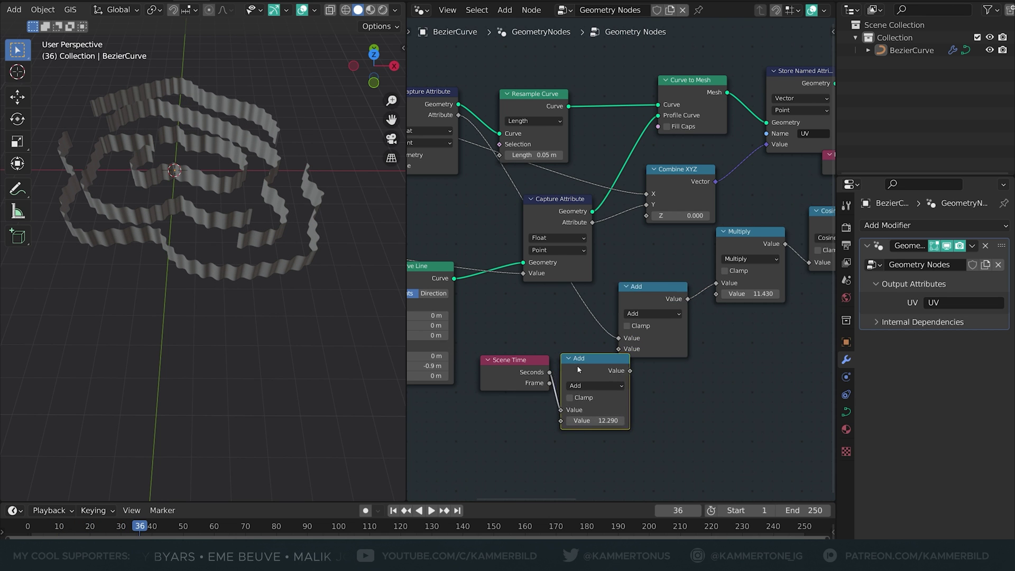
pyautogui.click(616, 386)
pyautogui.click(328, 439)
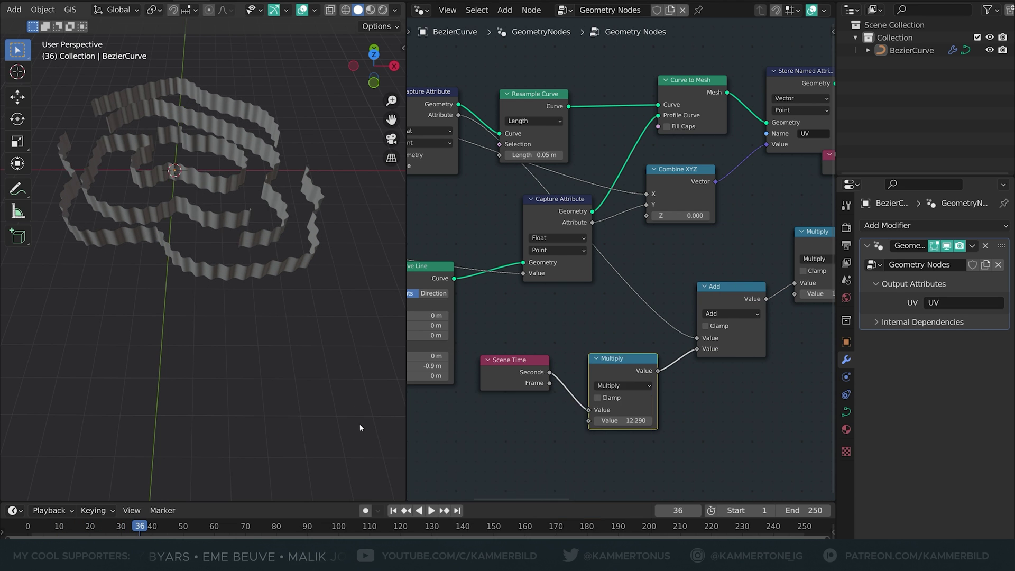
pyautogui.press('space')
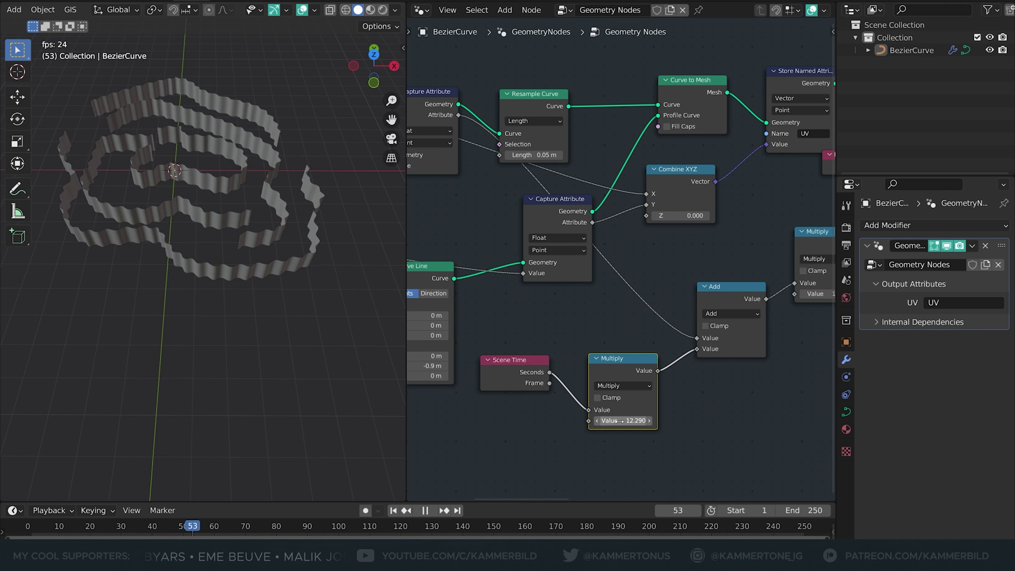
pyautogui.moveTo(619, 420); pyautogui.dragTo(560, 420)
pyautogui.click(624, 422)
pyautogui.write('0.1')
pyautogui.press('Return')
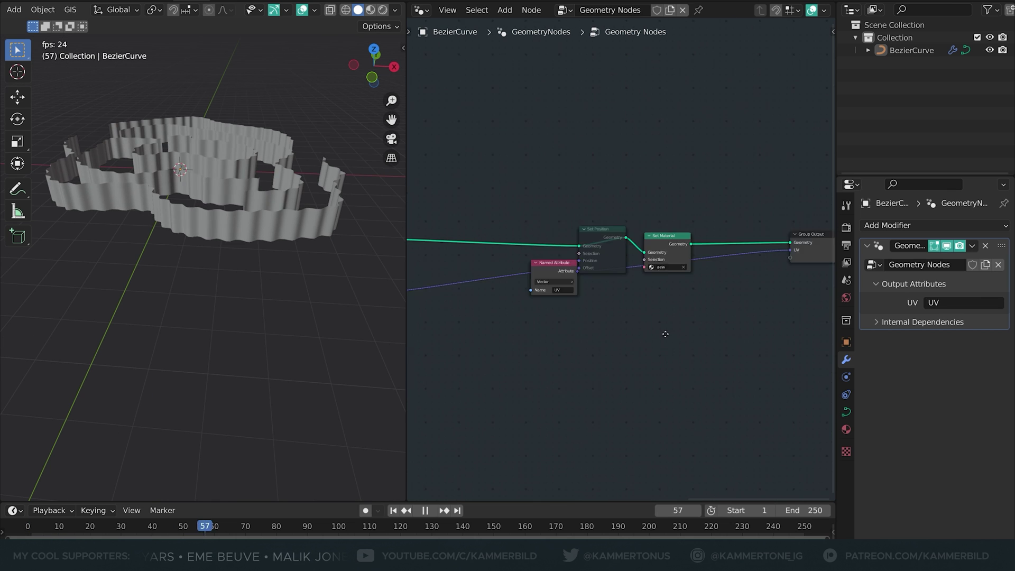
# Step: Re-enable the muted Set Position node before Set Material and move it upward in the node tree
pyautogui.moveTo(597, 227); pyautogui.dragTo(526, 226, button='middle')
pyautogui.moveTo(526, 226); pyautogui.dragTo(526, 199)
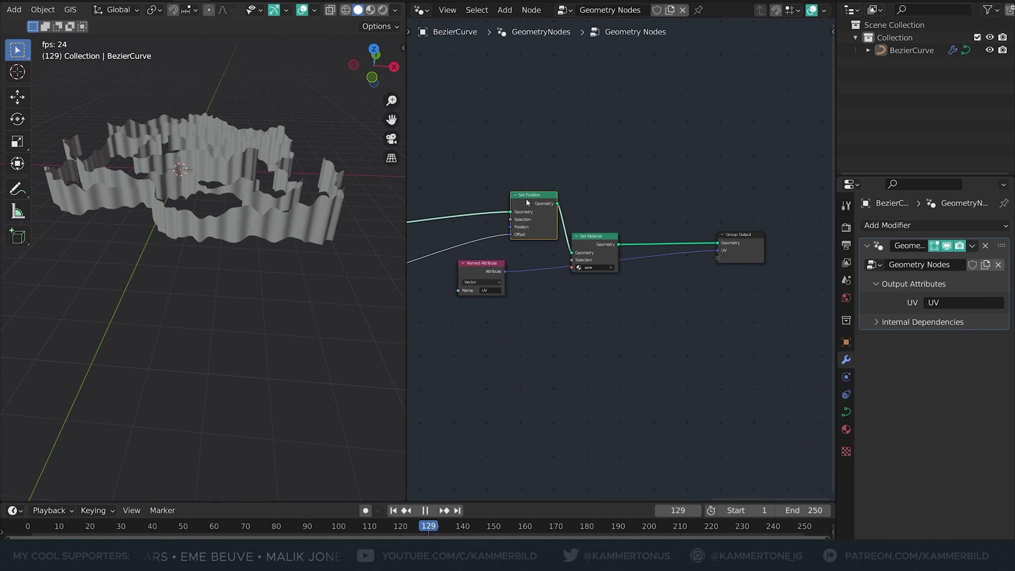
pyautogui.press('KP_1')
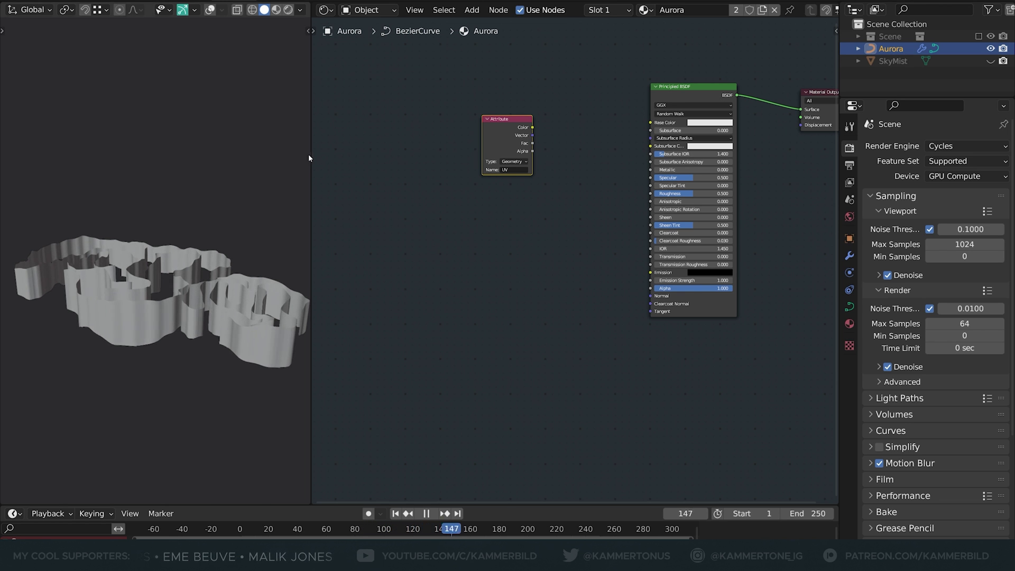
# Step: Widen the 3D viewport, show it in Material Preview shading, and check the scene through the camera with playback stopped
pyautogui.moveTo(311, 153); pyautogui.dragTo(349, 153)
pyautogui.click(318, 10)
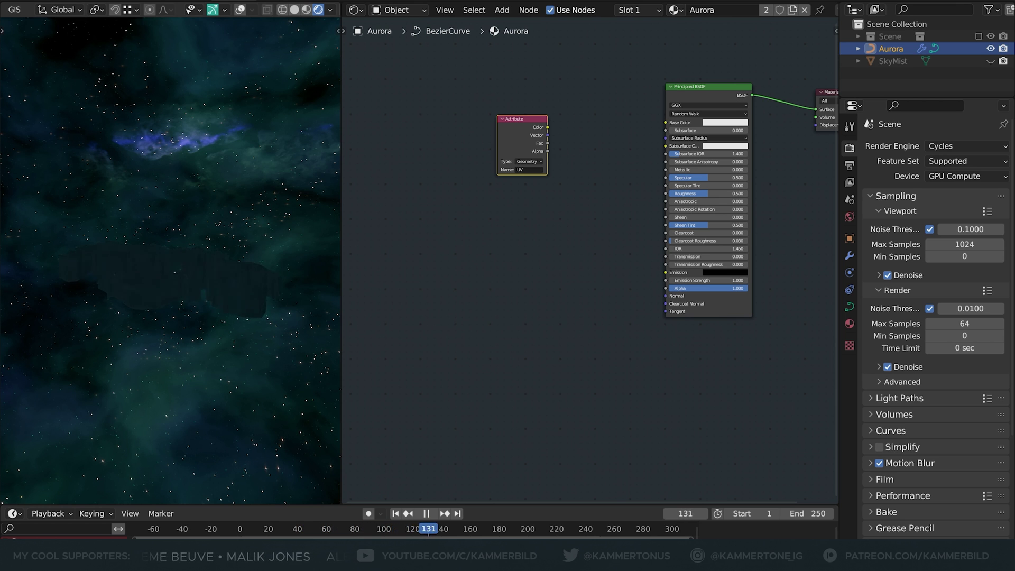
pyautogui.click(306, 9)
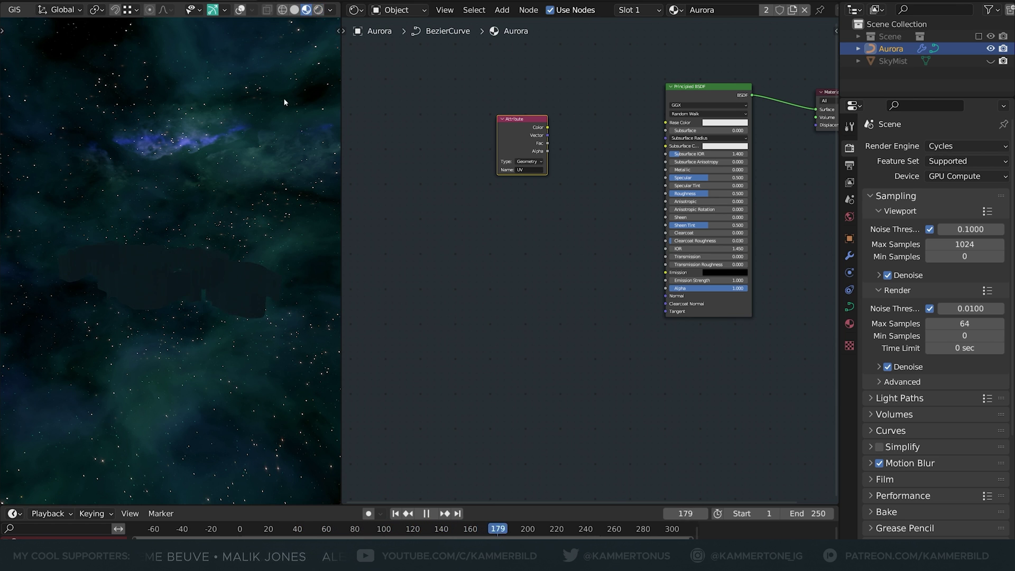
pyautogui.press('space')
pyautogui.moveTo(254, 113); pyautogui.dragTo(275, 50, button='middle')
pyautogui.press('KP_0')
pyautogui.scroll(-1, 239, 191)
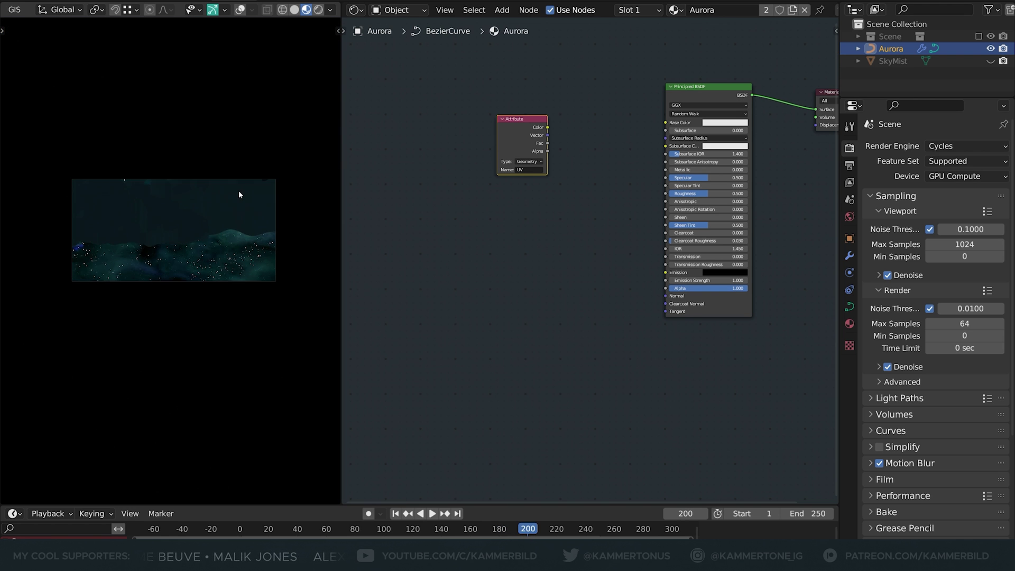
pyautogui.press('KP_0')
pyautogui.moveTo(234, 213); pyautogui.dragTo(252, 237, button='middle')
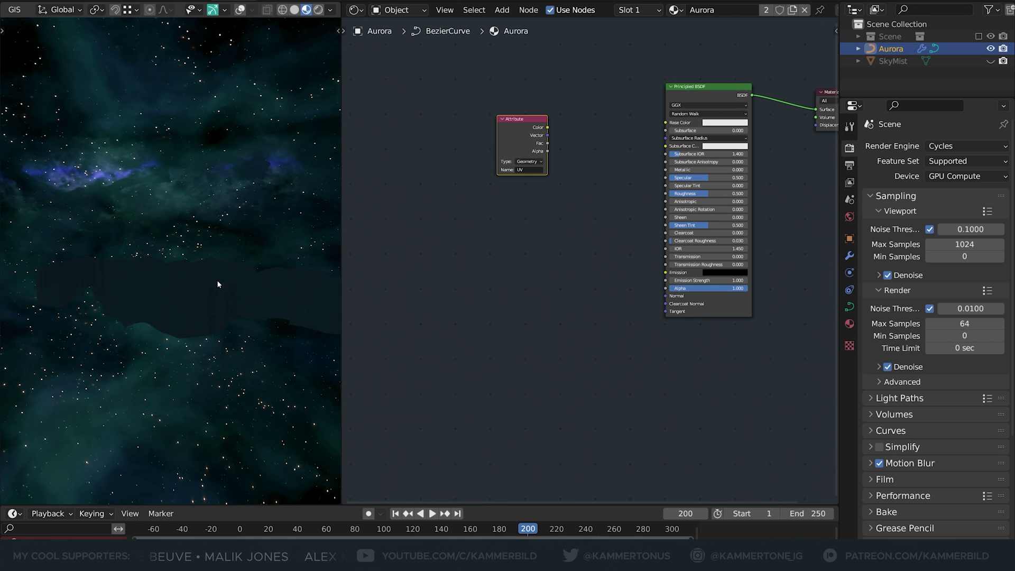
# Step: Replace the Aurora material's Principled BSDF with an Emission shader connected to the Material Output's Surface
pyautogui.press('Home')
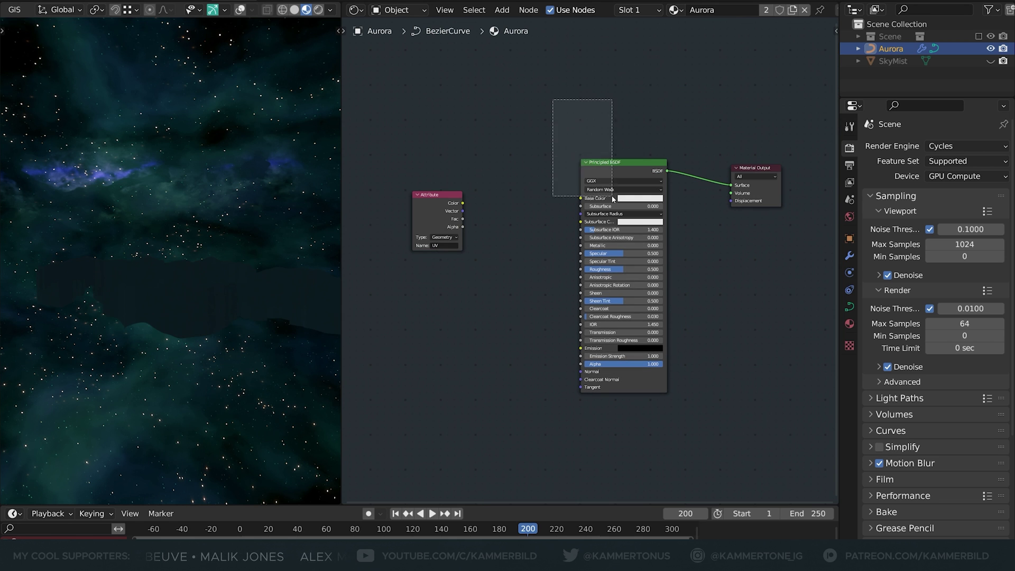
pyautogui.press('x')
pyautogui.hotkey('shift', 'a')
pyautogui.click(601, 171)
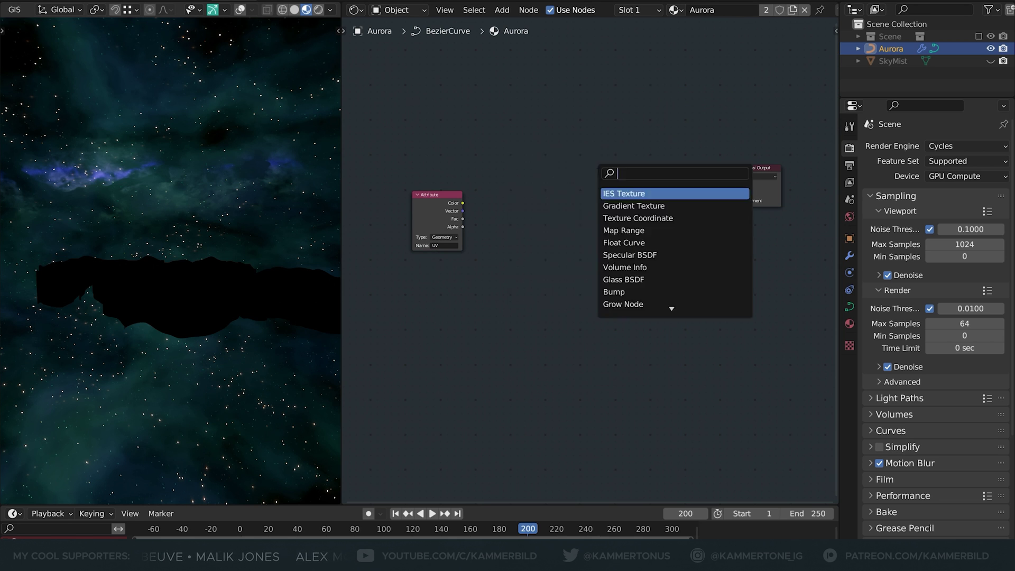
pyautogui.write('em')
pyautogui.press('Return')
pyautogui.click(607, 177)
pyautogui.keyDown('ctrl'); pyautogui.keyDown('shift'); pyautogui.click(608, 177); pyautogui.keyUp('shift'); pyautogui.keyUp('ctrl')
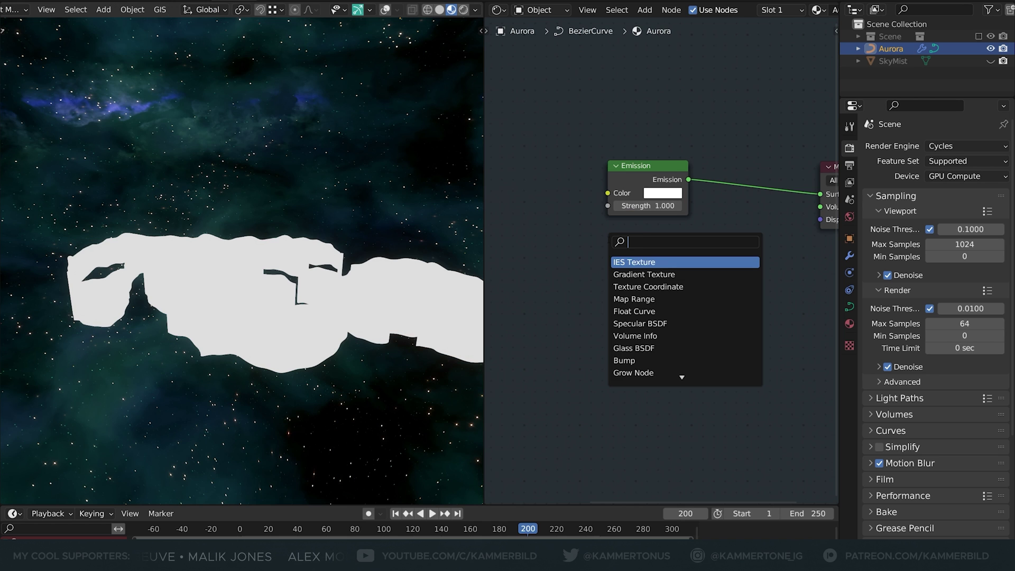
# Step: Add a Hue Saturation Value node feeding the Emission color and give it a bright yellow-green color
pyautogui.write('hue')
pyautogui.press('Return')
pyautogui.click(589, 198)
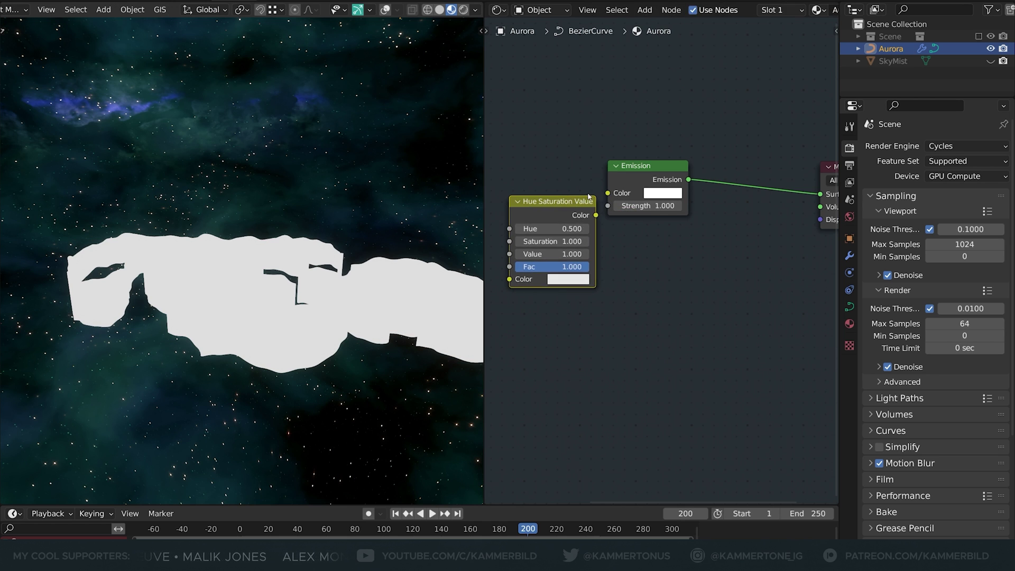
pyautogui.moveTo(608, 195); pyautogui.dragTo(609, 195)
pyautogui.scroll(2, 587, 257)
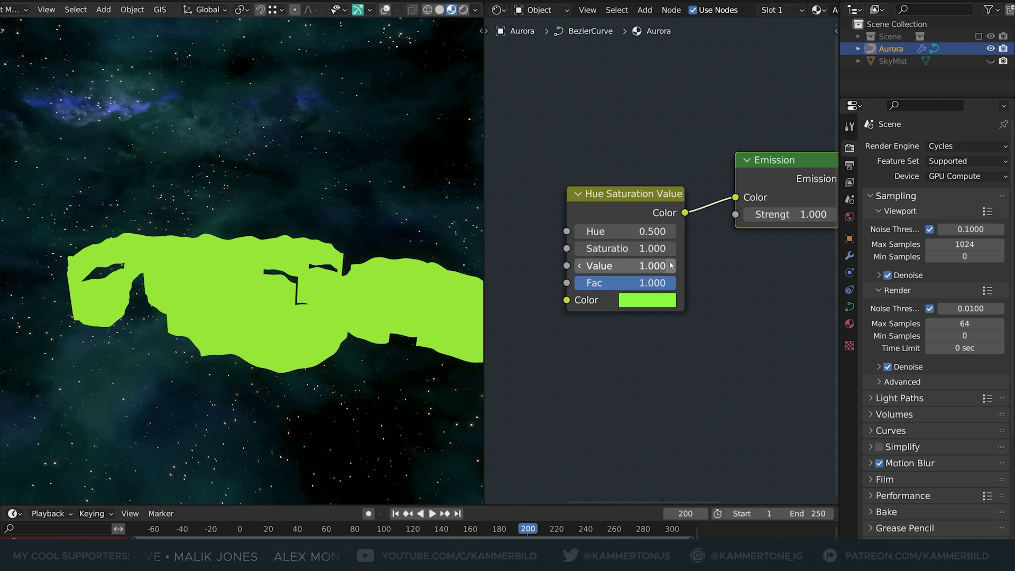
# Step: Set the Hue Saturation Value node's Hue to 0.57 and Saturation to 1.5, testing Fac before returning it to 1
pyautogui.click(671, 229)
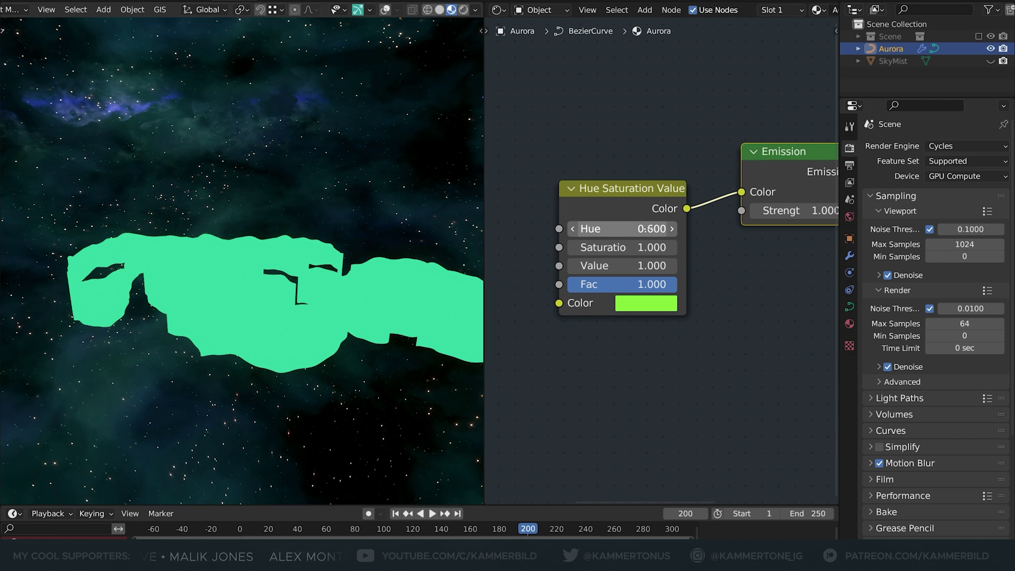
pyautogui.moveTo(670, 230)
pyautogui.mouseDown()
pyautogui.moveTo(638, 230)
pyautogui.moveTo(654, 229)
pyautogui.mouseUp()
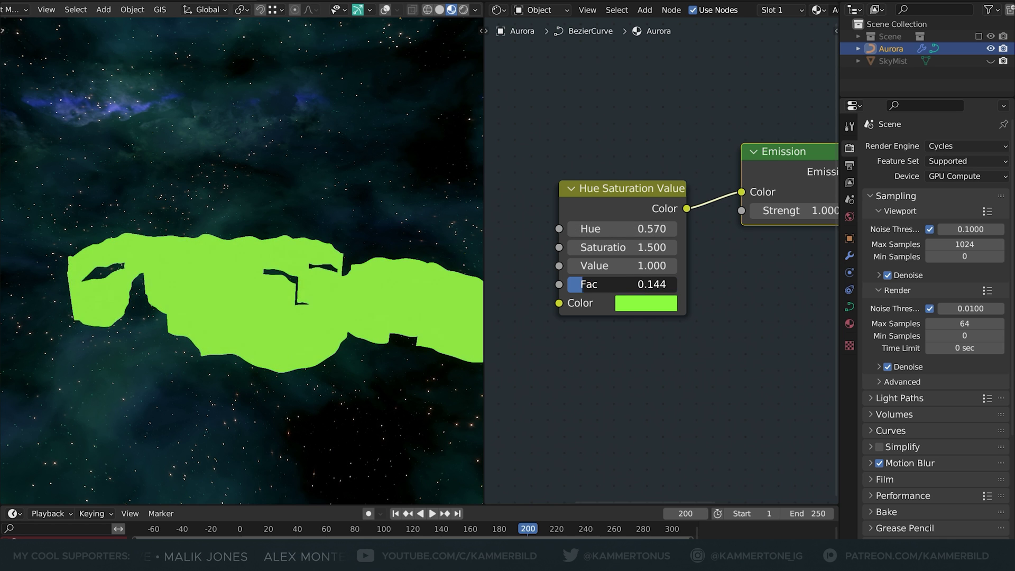
pyautogui.moveTo(584, 284)
pyautogui.mouseDown()
pyautogui.moveTo(677, 284)
pyautogui.moveTo(568, 284)
pyautogui.moveTo(677, 284)
pyautogui.moveTo(568, 284)
pyautogui.mouseUp()
pyautogui.moveTo(568, 284); pyautogui.dragTo(677, 284)
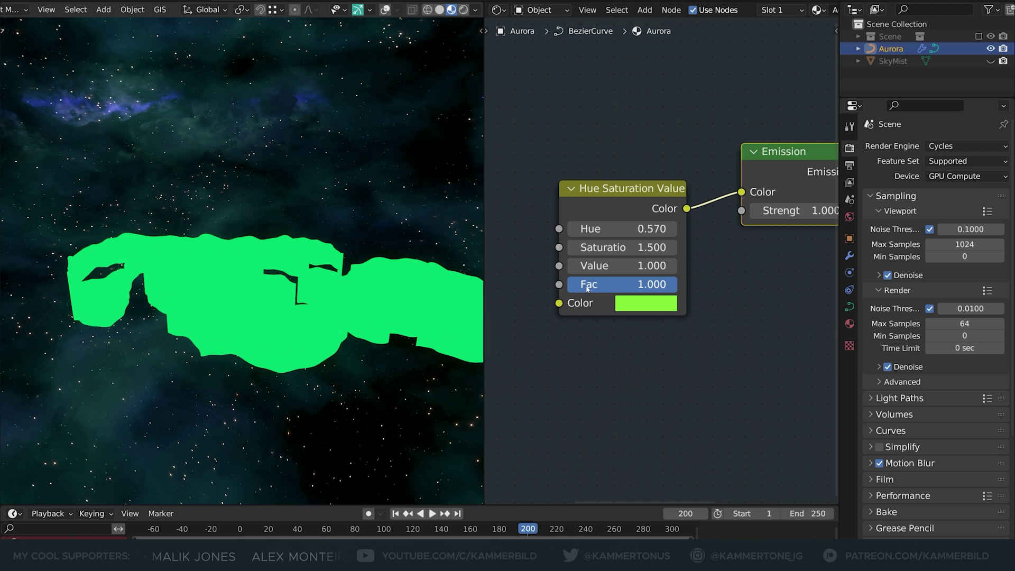
pyautogui.moveTo(586, 287); pyautogui.dragTo(678, 287)
# Step: Switch the render engine to Eevee and set the Aurora material's Blend Mode to Alpha Blend and Shadow Mode to None
pyautogui.scroll(-3, 574, 288)
pyautogui.click(957, 147)
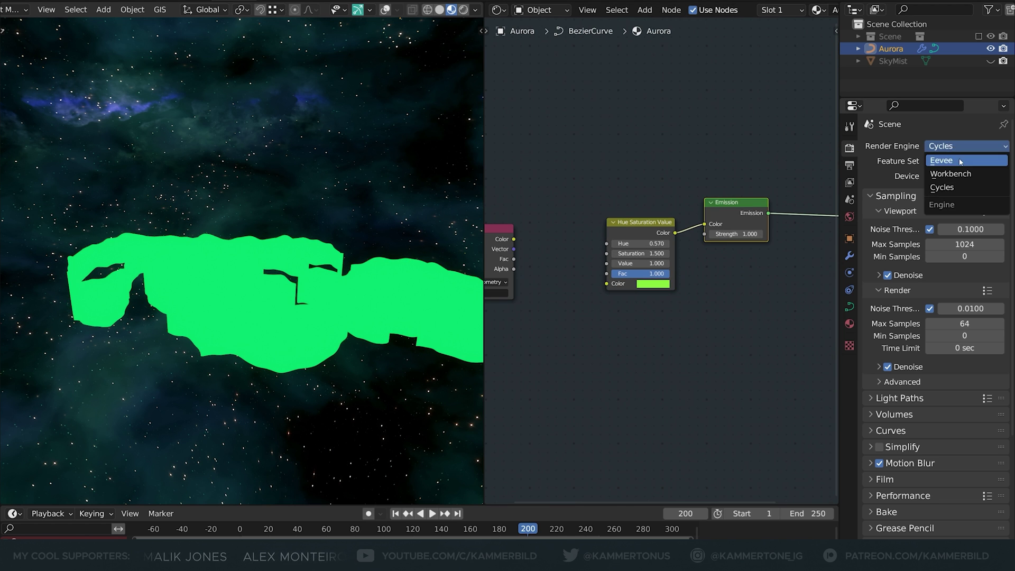
pyautogui.click(961, 162)
pyautogui.click(850, 324)
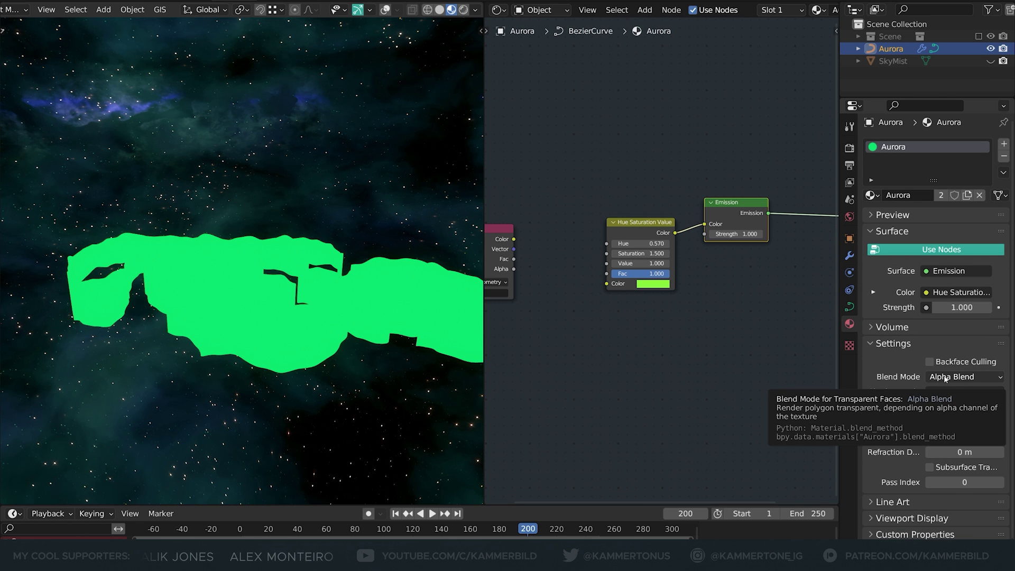
pyautogui.click(937, 392)
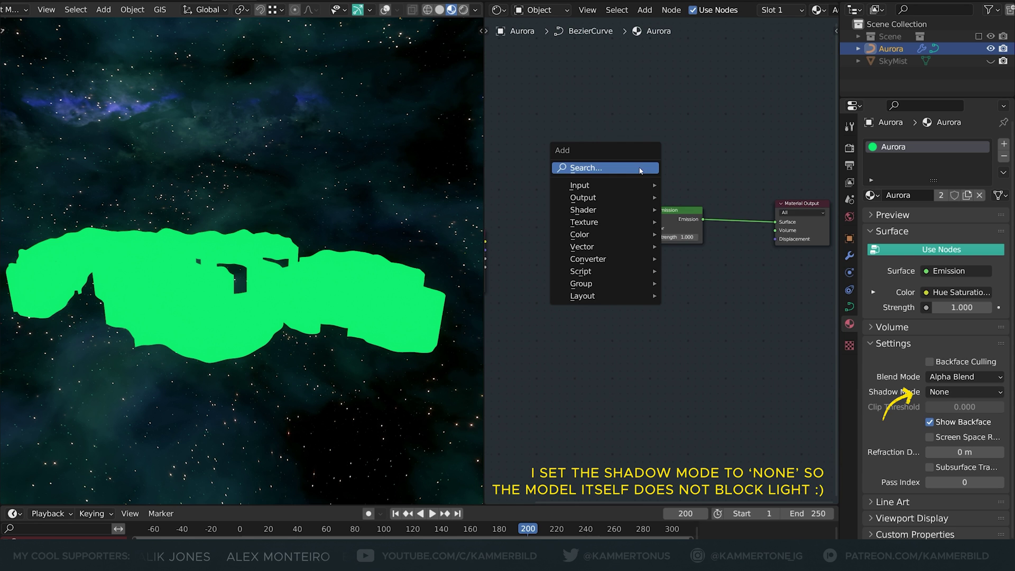
# Step: Insert a Mix Shader before the Material Output and connect a Transparent BSDF to its first shader input above Emission
pyautogui.click(594, 170)
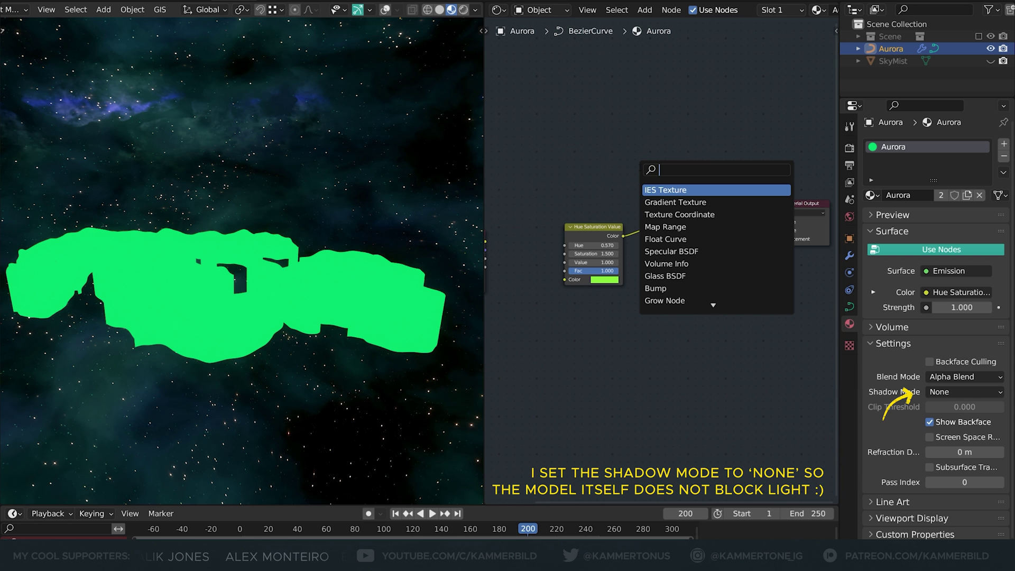
pyautogui.write('mix')
pyautogui.moveTo(702, 207); pyautogui.dragTo(734, 225)
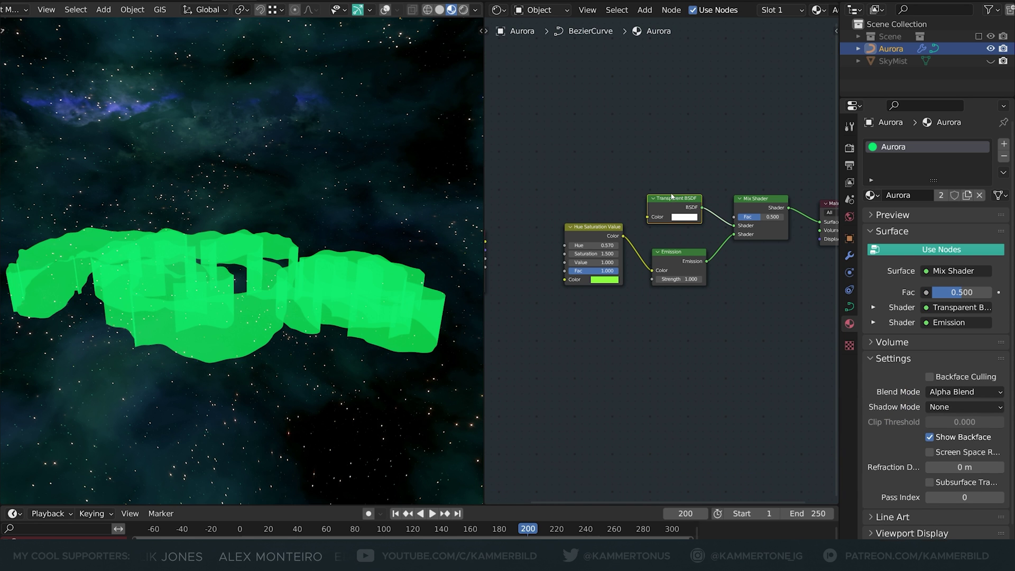
pyautogui.moveTo(675, 210); pyautogui.dragTo(678, 217)
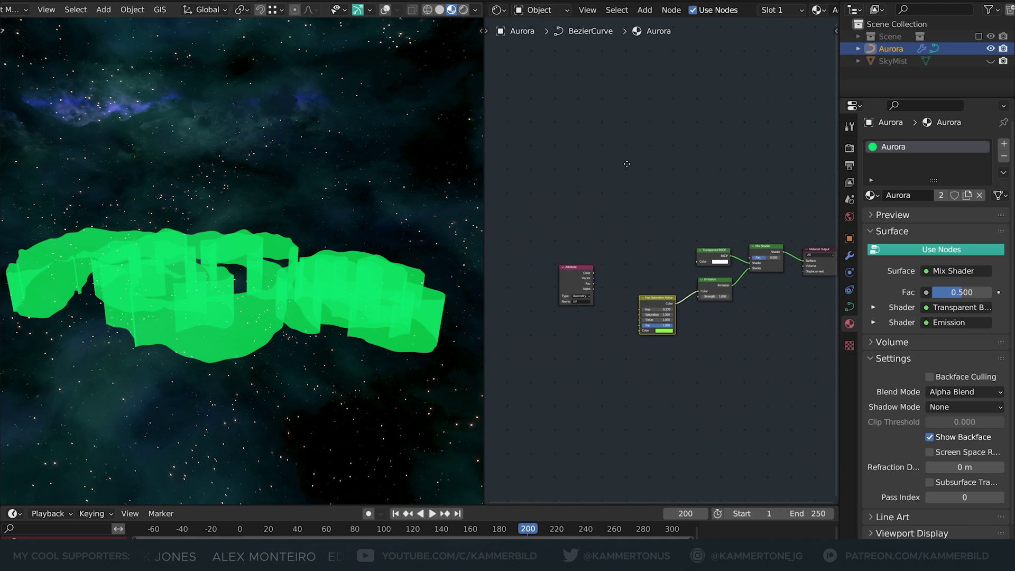
# Step: Add a Separate XYZ node fed by the UV Attribute's Vector and connect its X output to the Mix Shader's Fac
pyautogui.moveTo(561, 283); pyautogui.dragTo(609, 201)
pyautogui.hotkey('shift', 'a')
pyautogui.write('sepa')
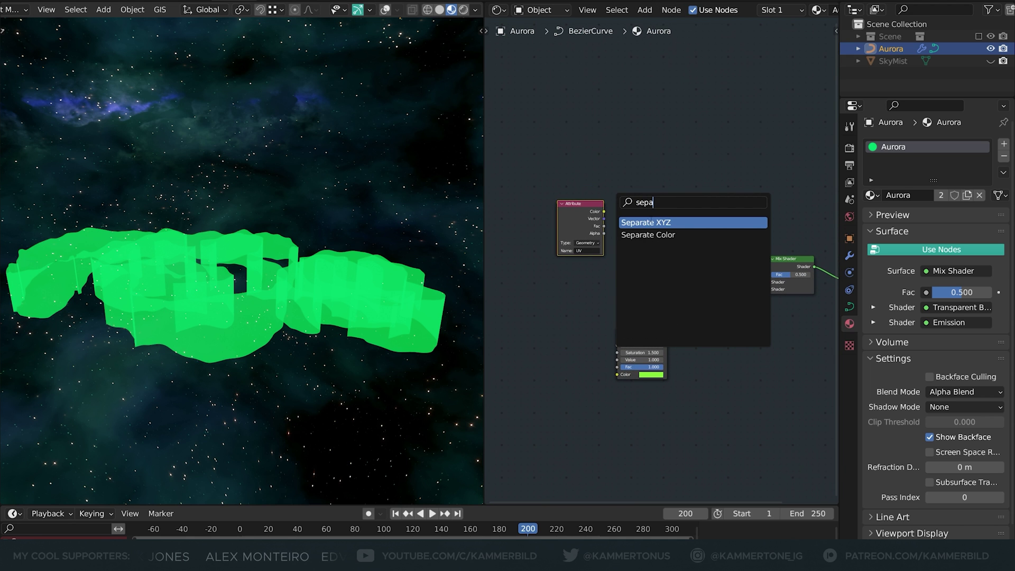
pyautogui.click(651, 222)
pyautogui.click(652, 220)
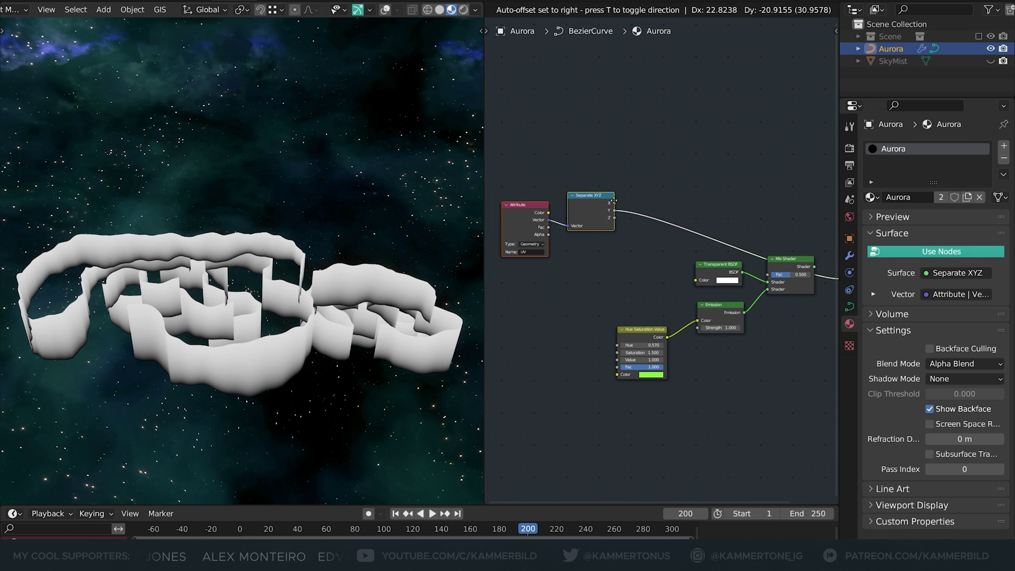
pyautogui.click(616, 203)
pyautogui.moveTo(615, 204); pyautogui.dragTo(771, 275)
pyautogui.keyDown('ctrl'); pyautogui.keyDown('shift'); pyautogui.click(782, 267); pyautogui.keyUp('shift'); pyautogui.keyUp('ctrl')
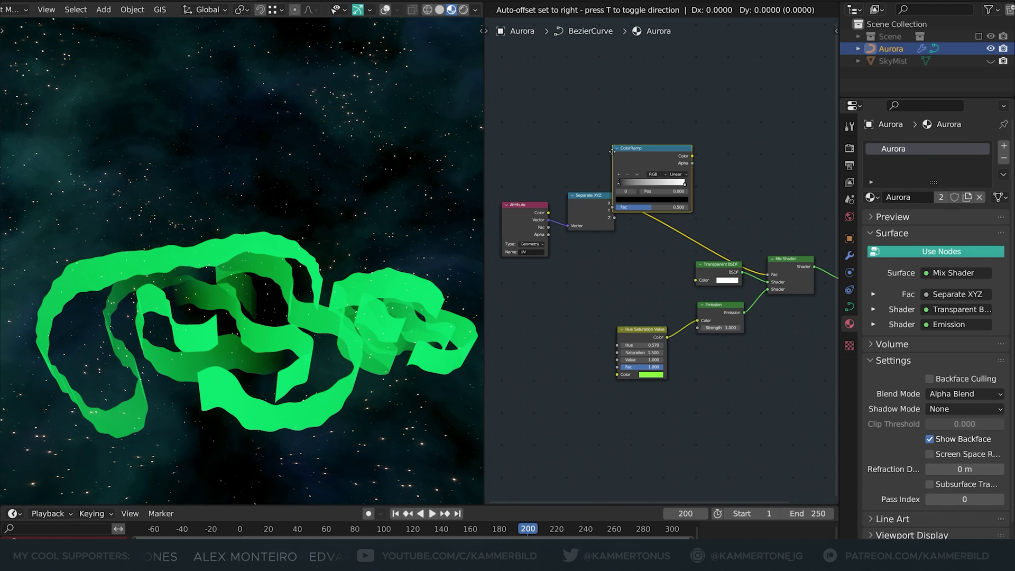
# Step: Insert a ColorRamp between Separate XYZ's X and the Mix Shader's Fac, with a white middle stop between black end stops
pyautogui.click(621, 190)
pyautogui.moveTo(646, 192); pyautogui.dragTo(600, 191)
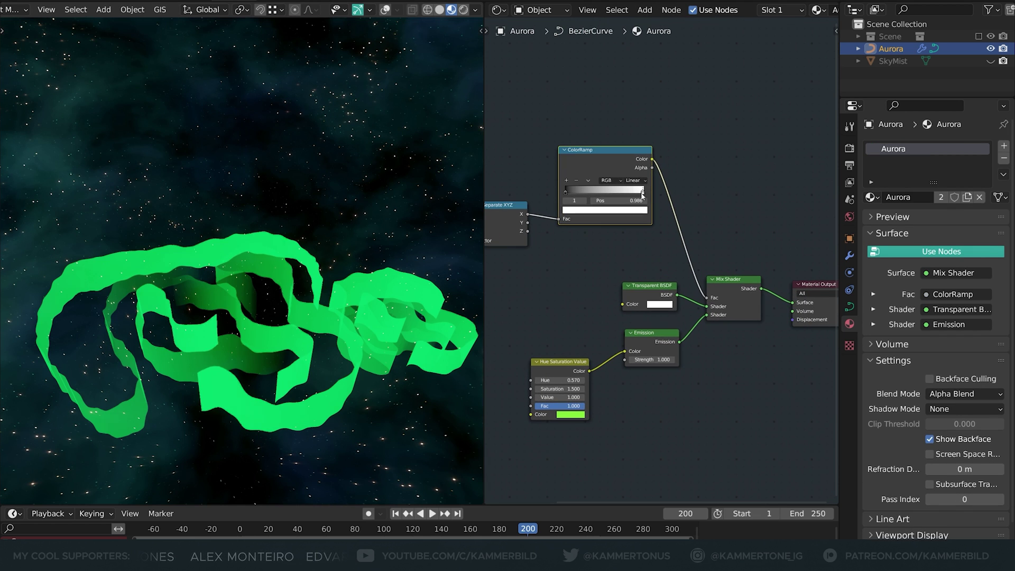
pyautogui.click(567, 181)
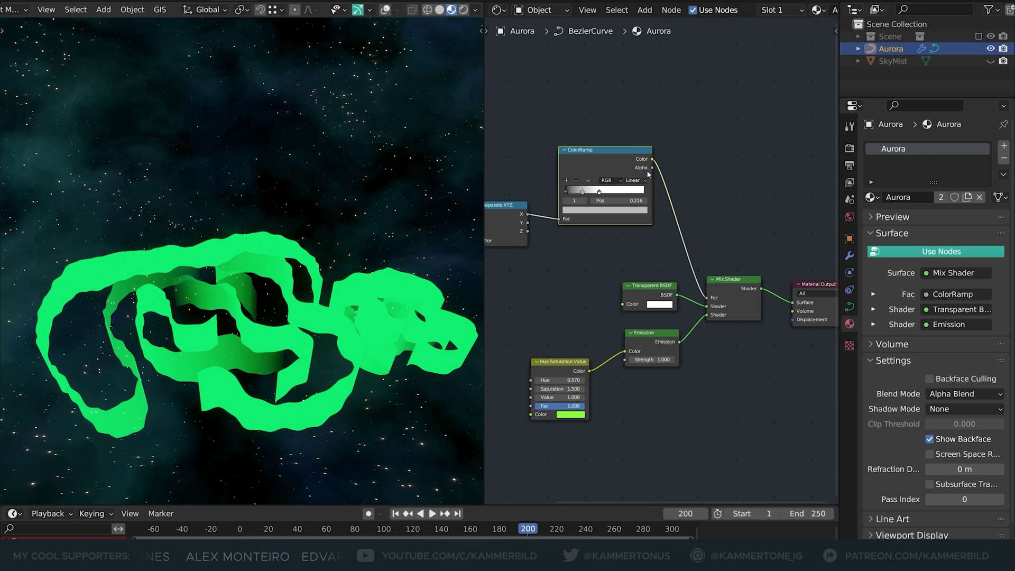
pyautogui.click(622, 209)
pyautogui.moveTo(627, 121); pyautogui.dragTo(627, 147)
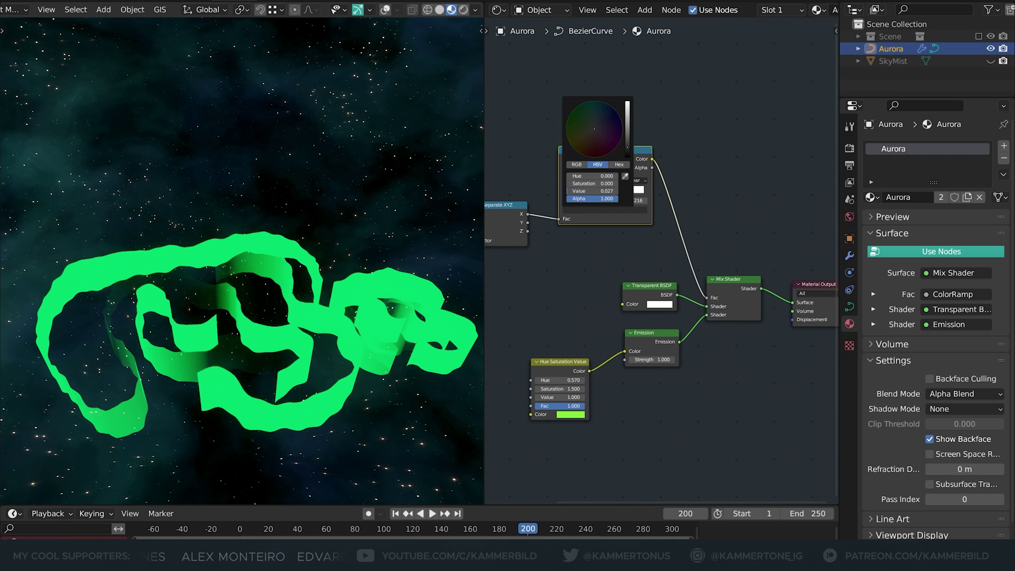
pyautogui.moveTo(585, 191); pyautogui.dragTo(681, 199)
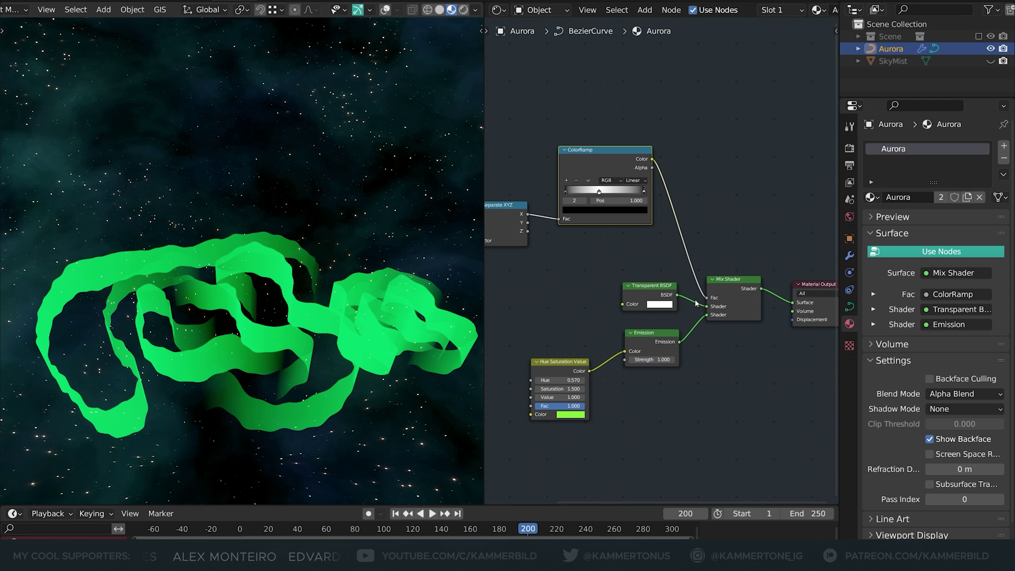
# Step: Place white ColorRamp stops at 0.065 and 0.858 inside the black ends and set the interpolation to Ease
pyautogui.moveTo(264, 275); pyautogui.dragTo(208, 281, button='middle')
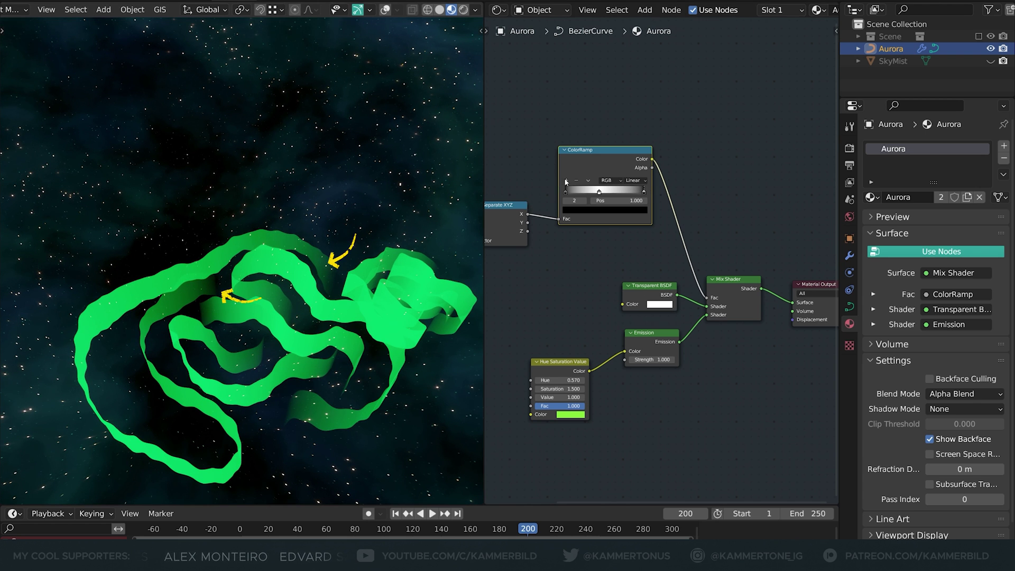
pyautogui.scroll(2, 581, 179)
pyautogui.moveTo(578, 167)
pyautogui.mouseDown()
pyautogui.moveTo(542, 168)
pyautogui.moveTo(621, 168)
pyautogui.mouseUp()
pyautogui.click(532, 151)
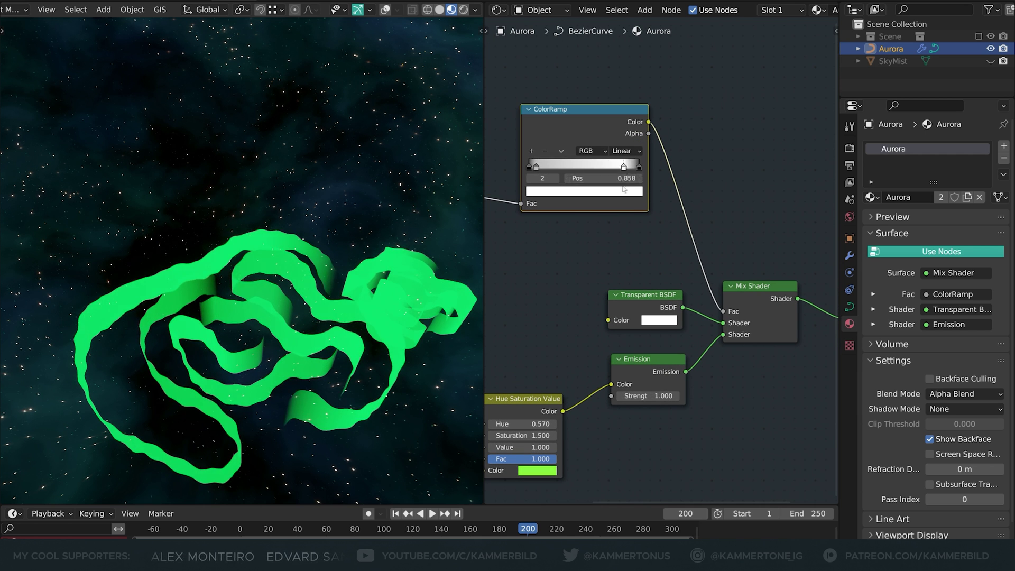
pyautogui.click(624, 189)
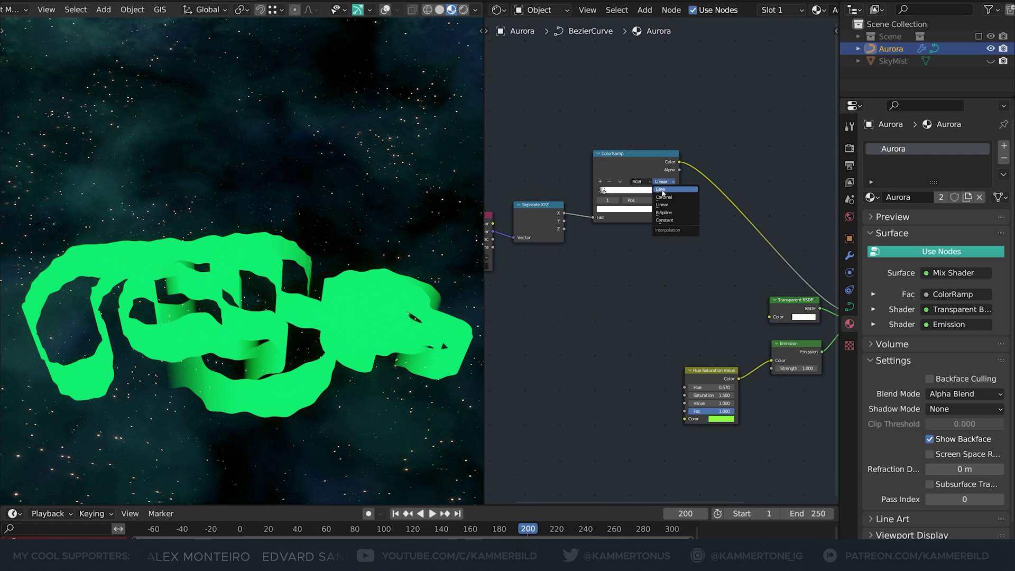
pyautogui.click(662, 190)
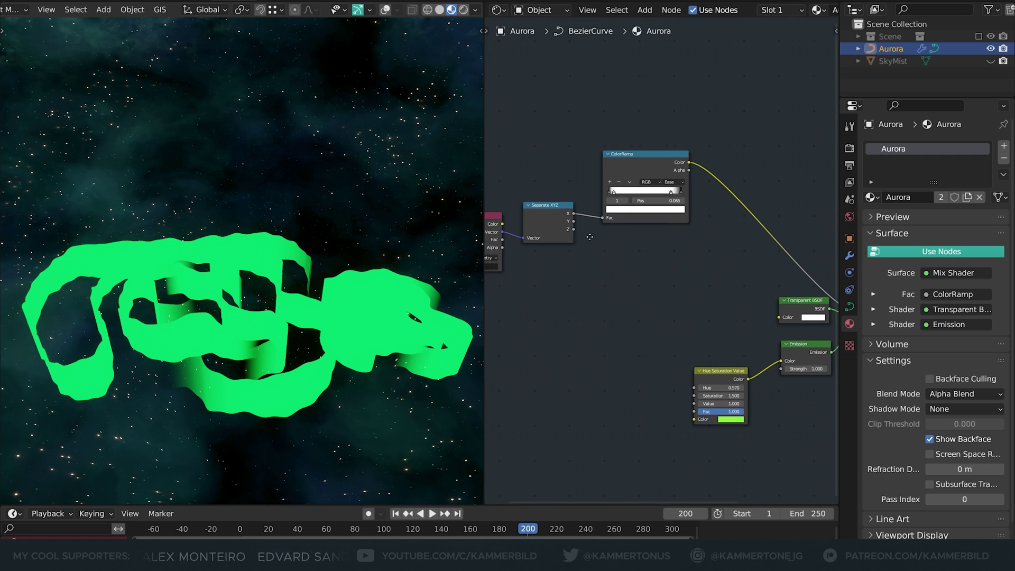
# Step: Duplicate the ColorRamp, feed it from Separate XYZ's Y output, and connect its Color to the Mix Shader's Fac
pyautogui.moveTo(565, 140); pyautogui.dragTo(617, 145, button='middle')
pyautogui.hotkey('shift', 'd')
pyautogui.click(616, 225)
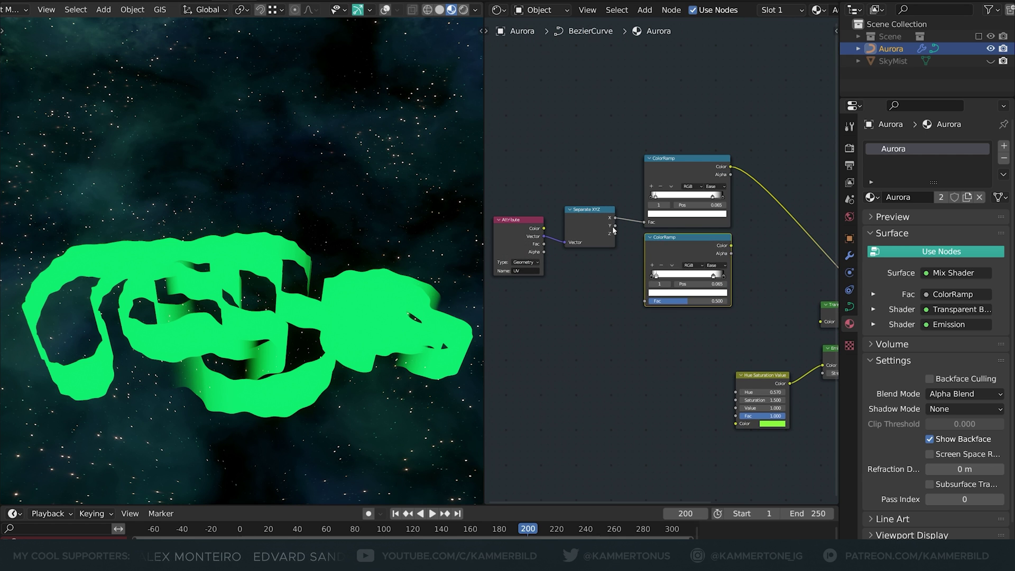
pyautogui.moveTo(615, 226); pyautogui.dragTo(644, 301)
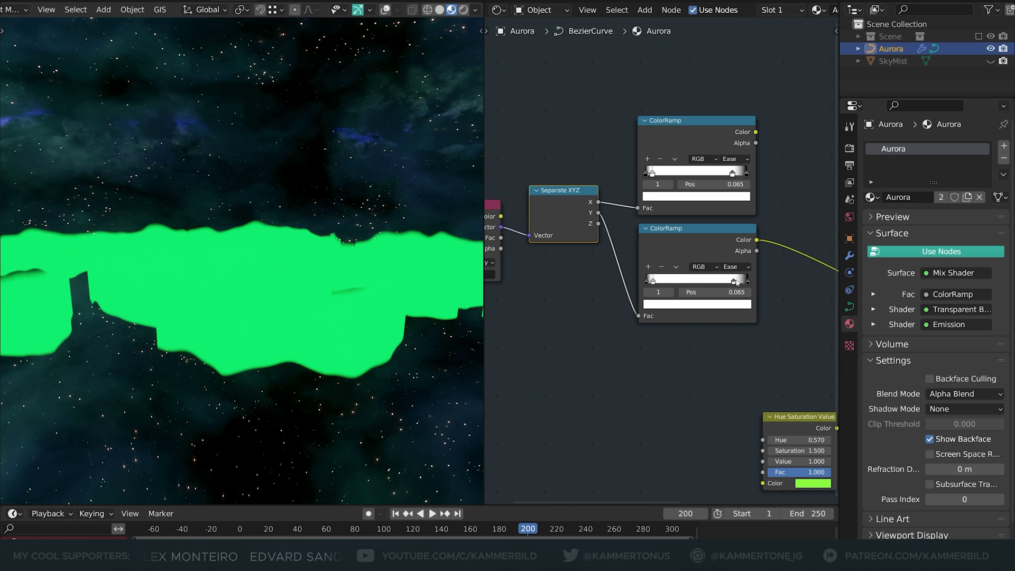
# Step: Shape the Y ColorRamp's vertical fade with a white stop at 0.131, a light gray stop just after it and black ends
pyautogui.moveTo(733, 280); pyautogui.dragTo(669, 283)
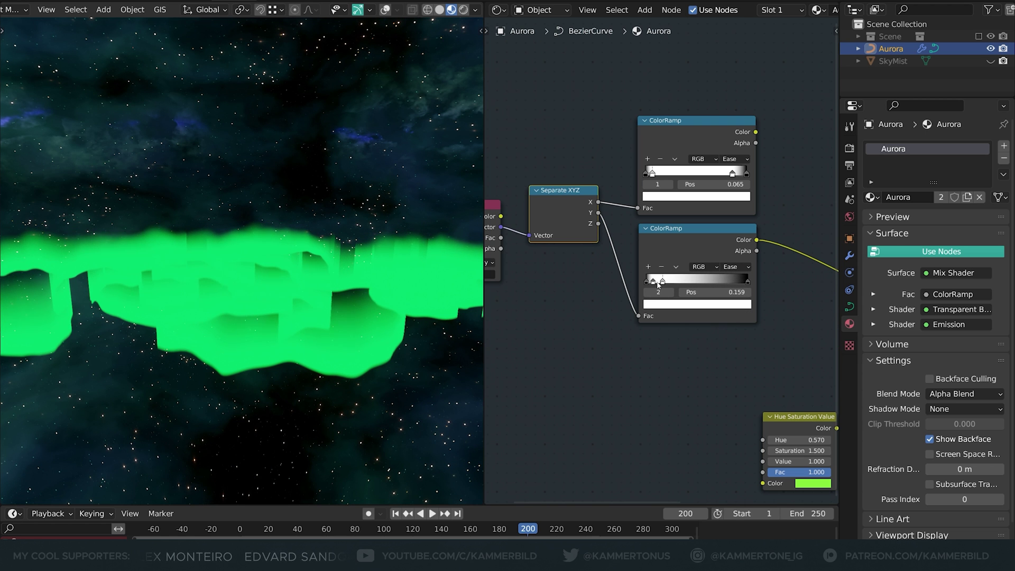
pyautogui.moveTo(292, 316); pyautogui.dragTo(566, 290, button='middle')
pyautogui.moveTo(659, 284); pyautogui.dragTo(668, 286)
pyautogui.click(672, 308)
pyautogui.moveTo(724, 208)
pyautogui.mouseDown()
pyautogui.moveTo(725, 222)
pyautogui.moveTo(725, 194)
pyautogui.moveTo(725, 216)
pyautogui.mouseUp()
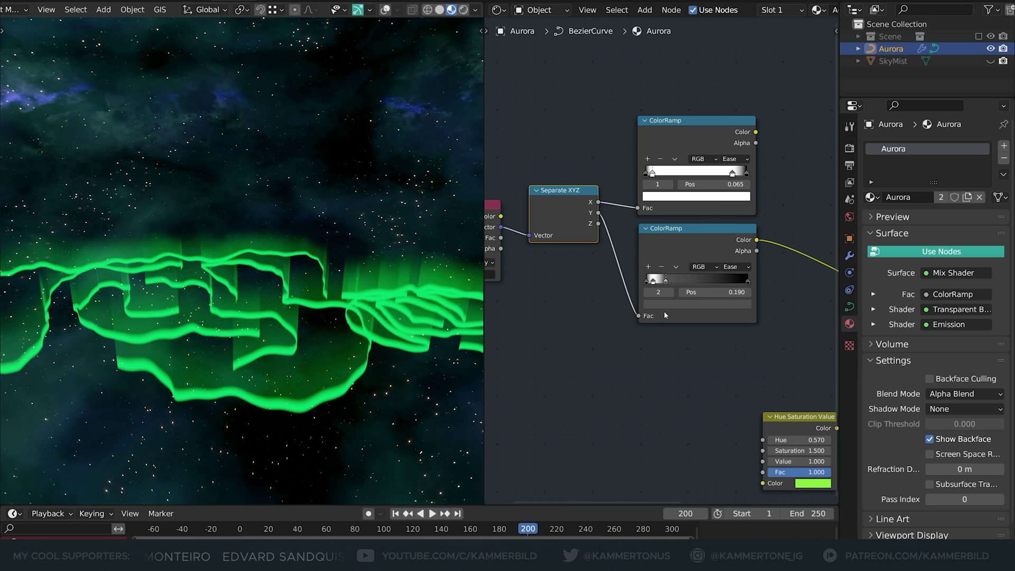
pyautogui.click(679, 303)
pyautogui.moveTo(679, 280); pyautogui.dragTo(690, 281)
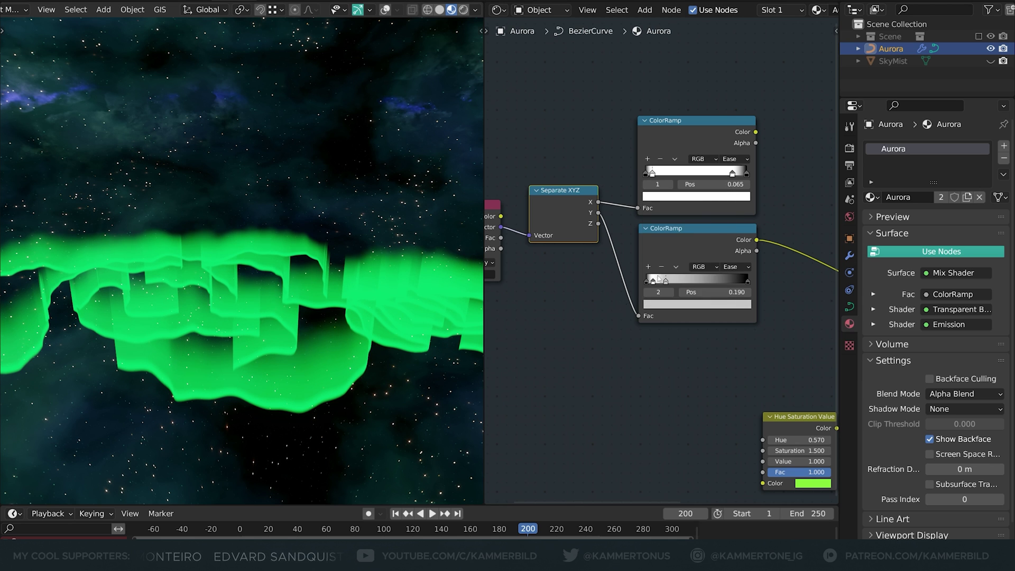
pyautogui.moveTo(667, 279); pyautogui.dragTo(678, 280)
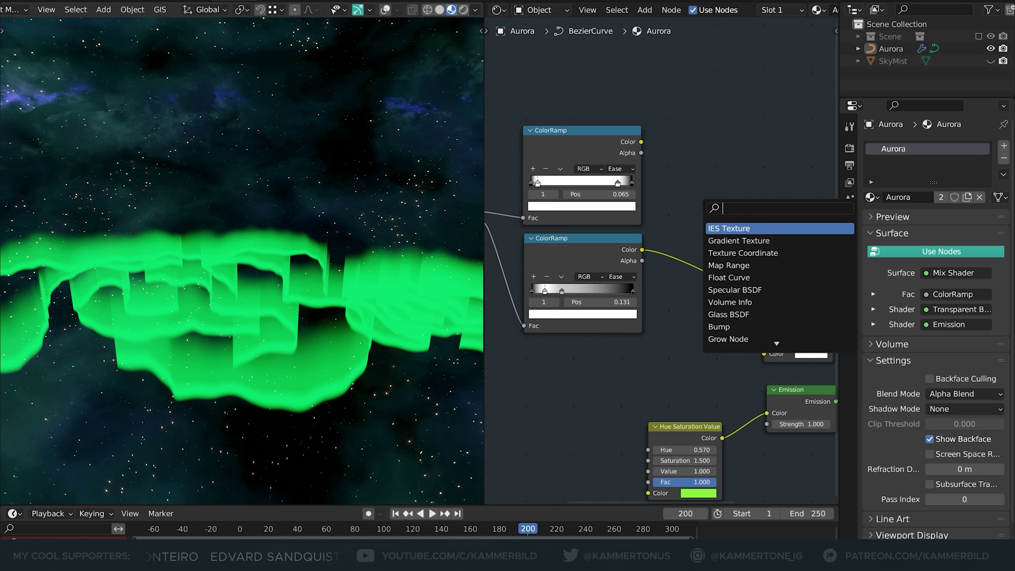
# Step: Insert a Math node after the Y ColorRamp, set it to Power and give it an exponent of 1.84
pyautogui.write('math')
pyautogui.click(732, 230)
pyautogui.click(712, 232)
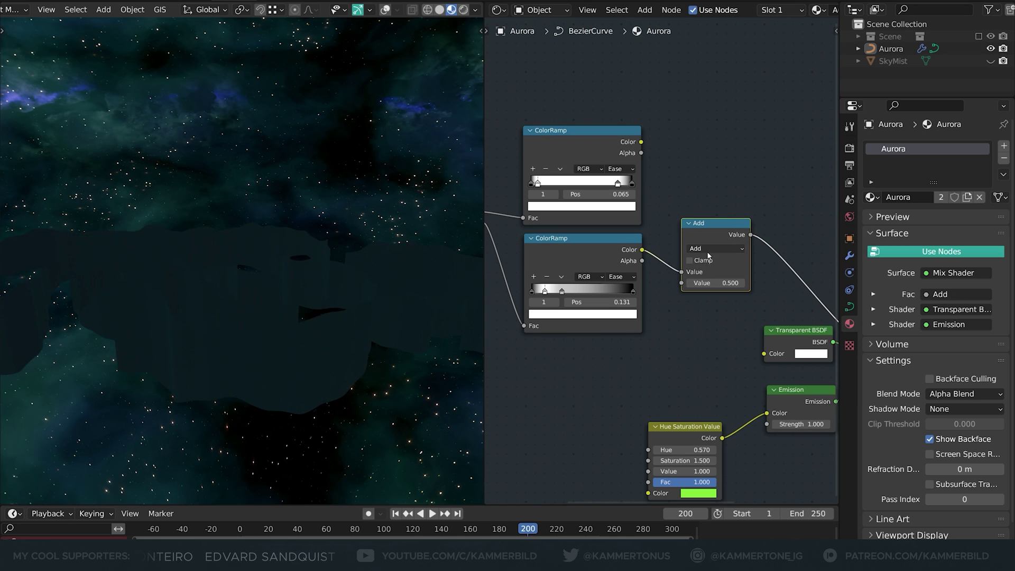
pyautogui.click(709, 250)
pyautogui.click(394, 332)
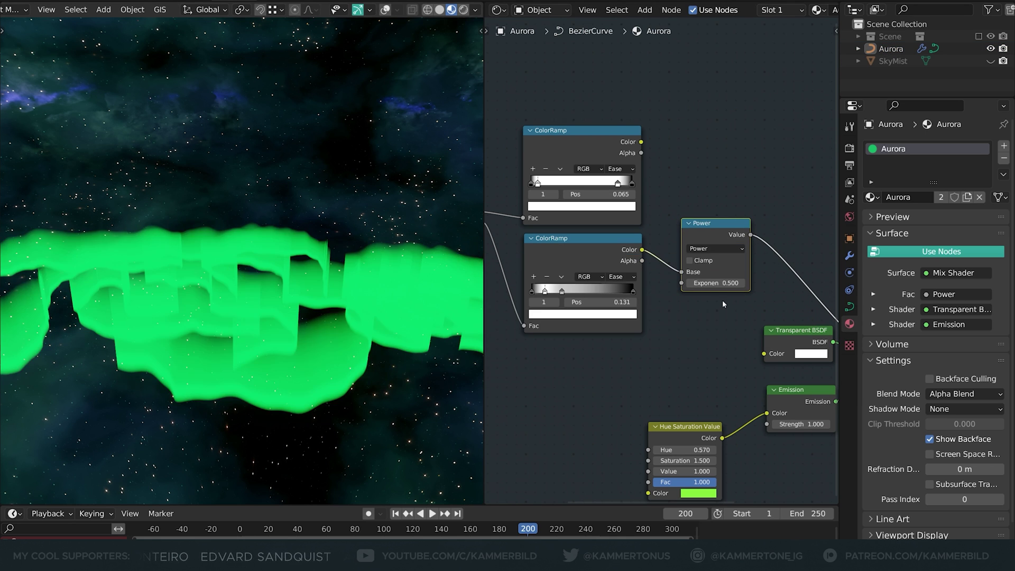
pyautogui.moveTo(719, 288); pyautogui.dragTo(720, 288)
pyautogui.moveTo(719, 283); pyautogui.dragTo(747, 284)
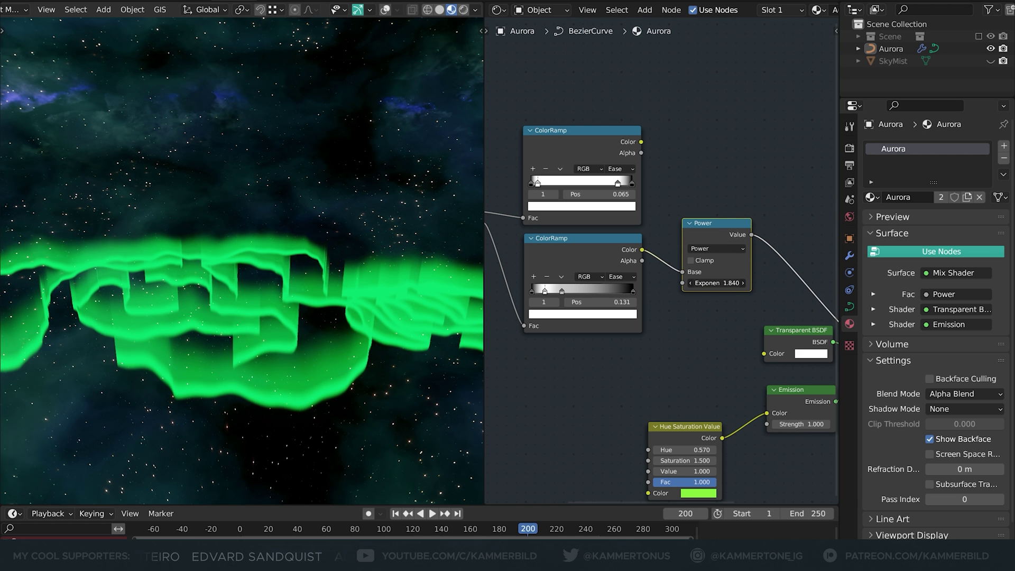
# Step: Duplicate the Power node as a Multiply combining the X ColorRamp with the Power output, and feed it into the Mix Shader's Fac
pyautogui.scroll(-3, 661, 265)
pyautogui.moveTo(497, 168); pyautogui.dragTo(753, 299)
pyautogui.press('g')
pyautogui.click(656, 247)
pyautogui.click(656, 207)
pyautogui.moveTo(681, 237); pyautogui.dragTo(717, 216)
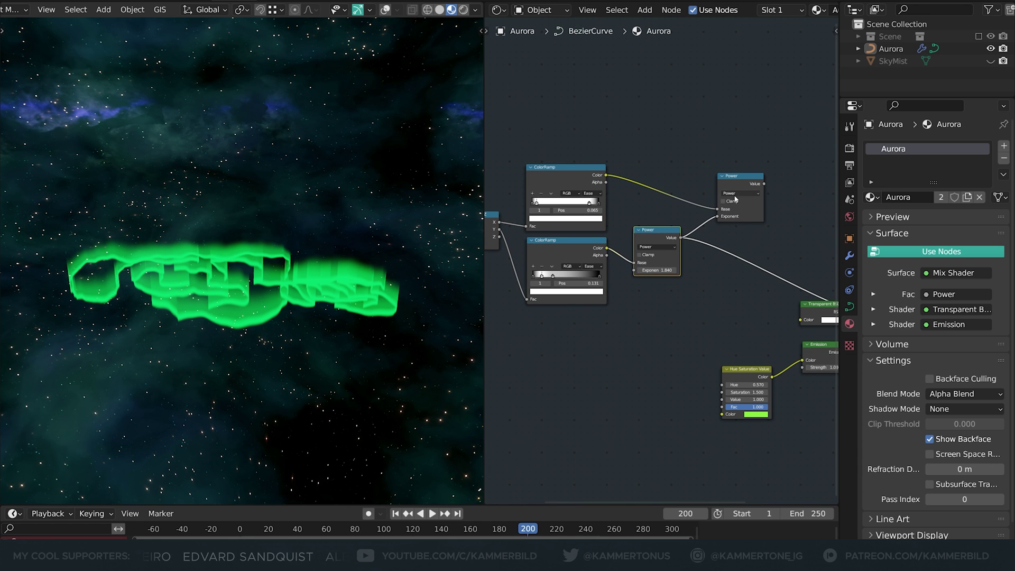
pyautogui.click(735, 196)
pyautogui.click(743, 222)
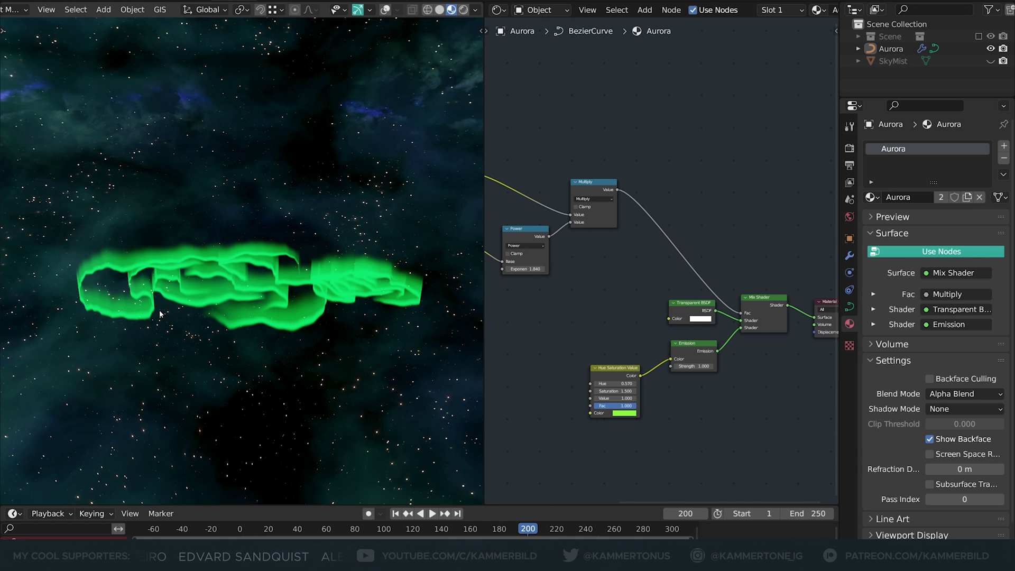
# Step: Add a Layer Weight node and multiply its Facing output with the combined mask before the Mix Shader's Fac
pyautogui.moveTo(181, 305); pyautogui.dragTo(294, 319, button='middle')
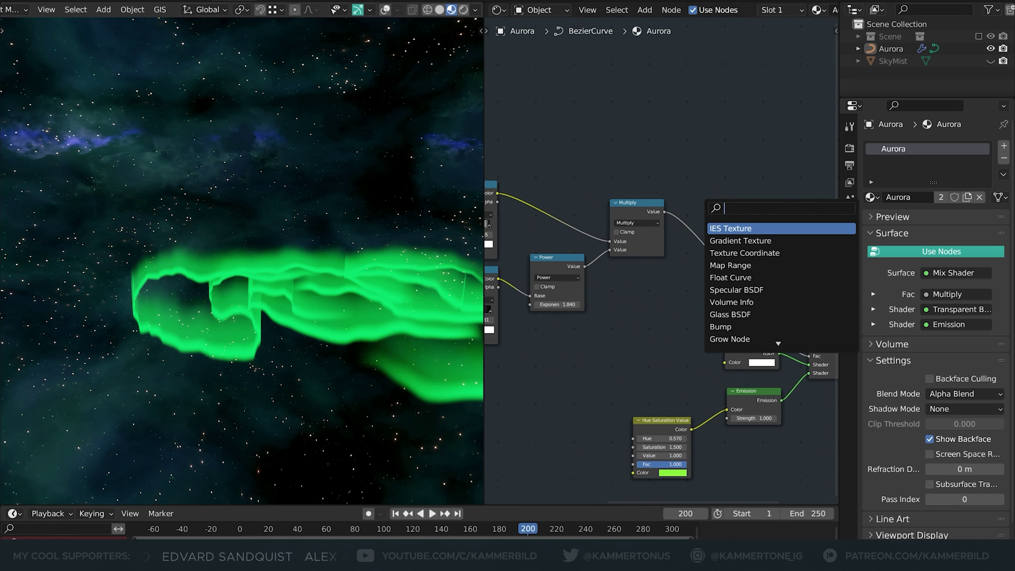
pyautogui.write('la')
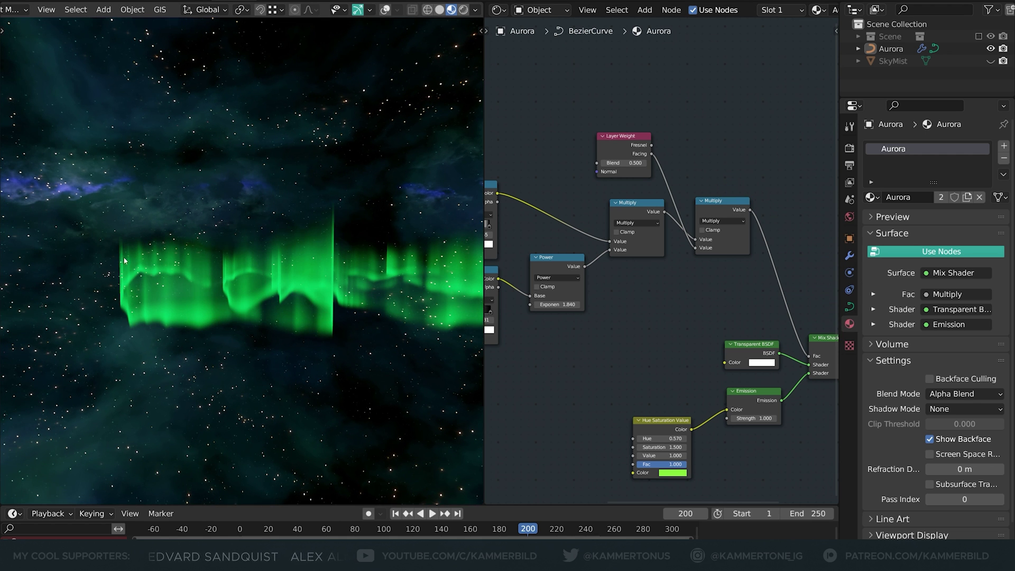
pyautogui.scroll(3, 677, 186)
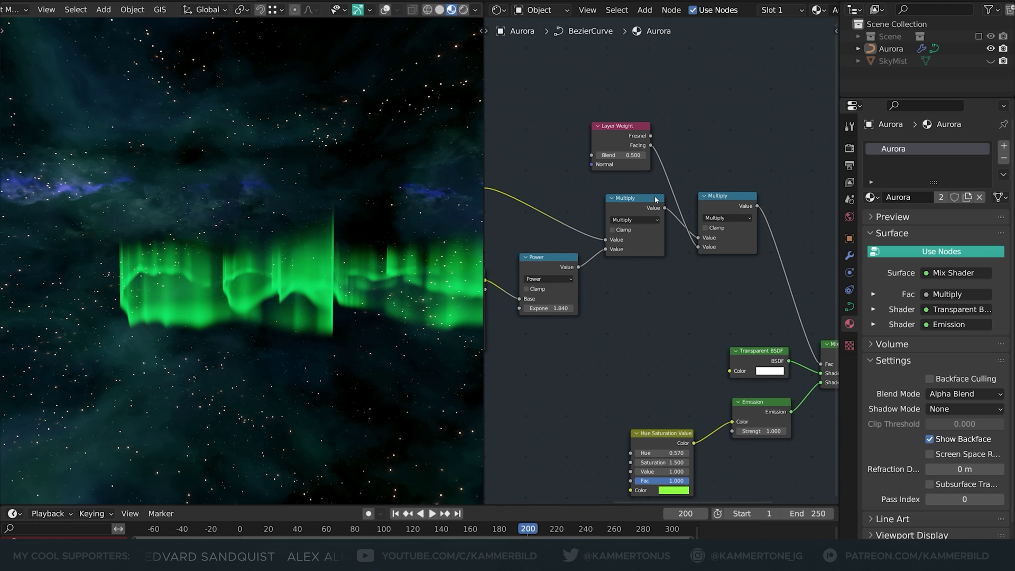
# Step: Insert a Math node set to Subtract after Layer Weight, computing 1 minus Facing to invert it
pyautogui.hotkey('shift', 'a')
pyautogui.click(677, 178)
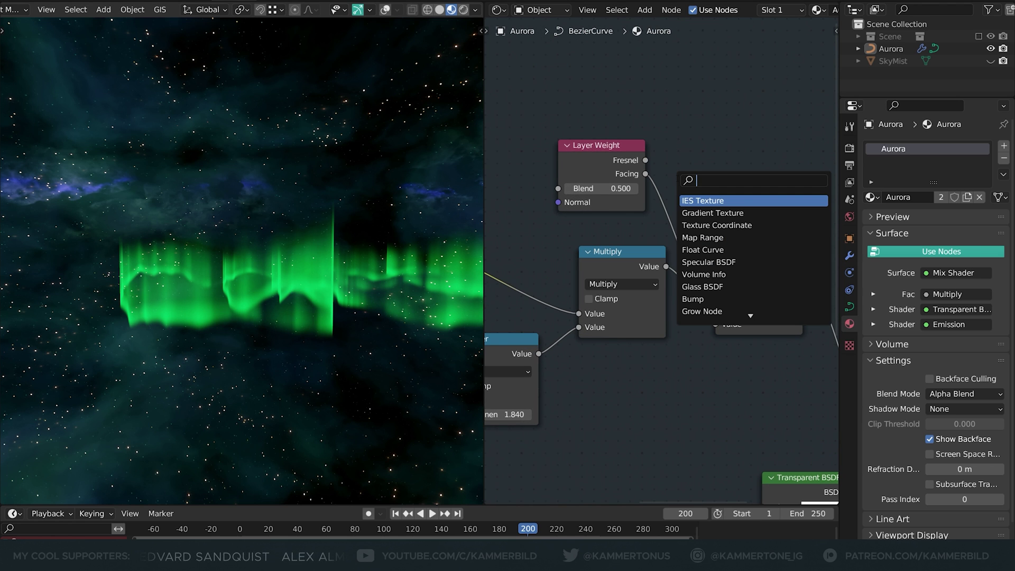
pyautogui.write('math')
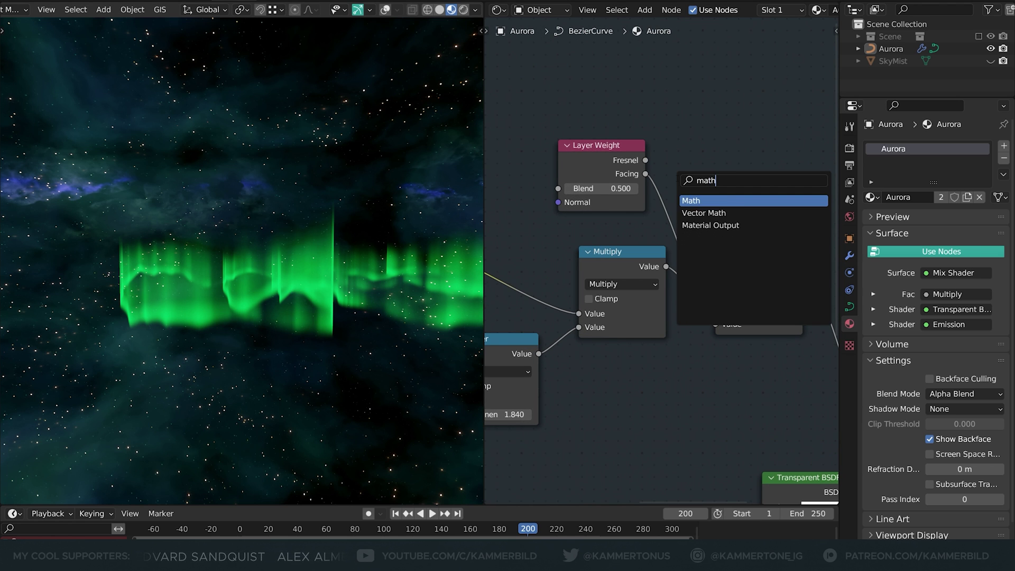
pyautogui.press('Return')
pyautogui.click(701, 205)
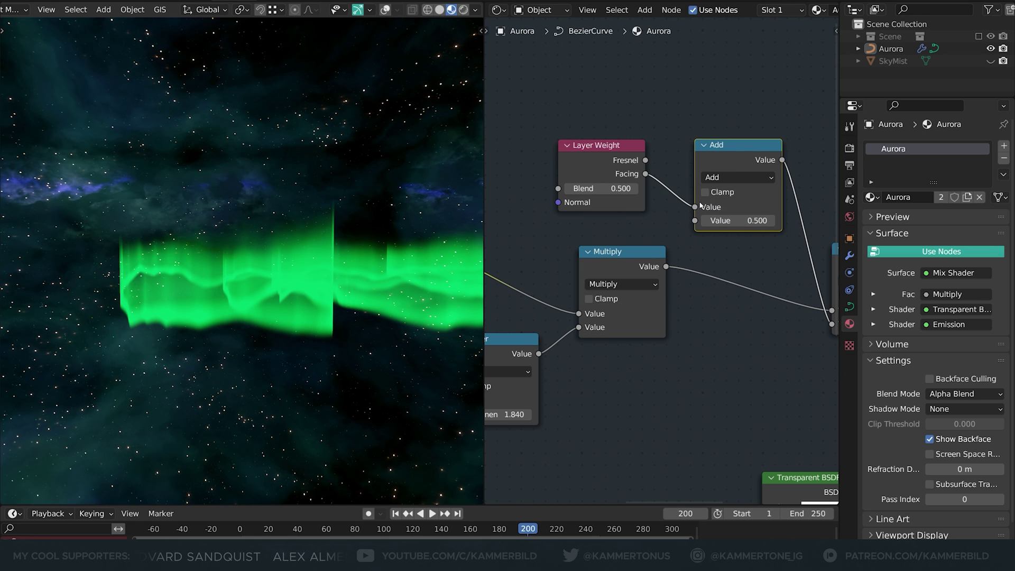
pyautogui.click(735, 177)
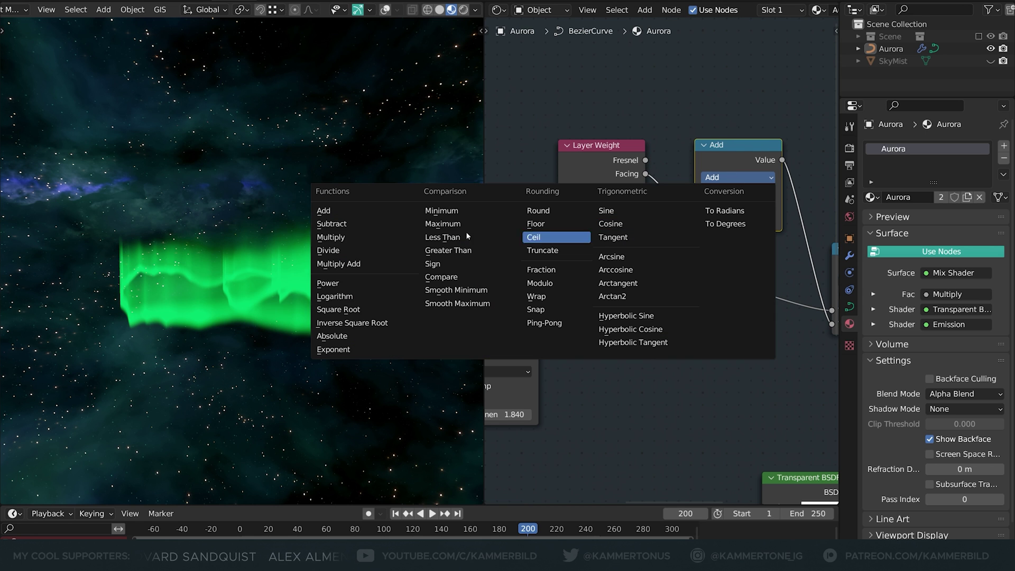
pyautogui.click(340, 224)
pyautogui.click(732, 207)
pyautogui.write('1')
pyautogui.press('Return')
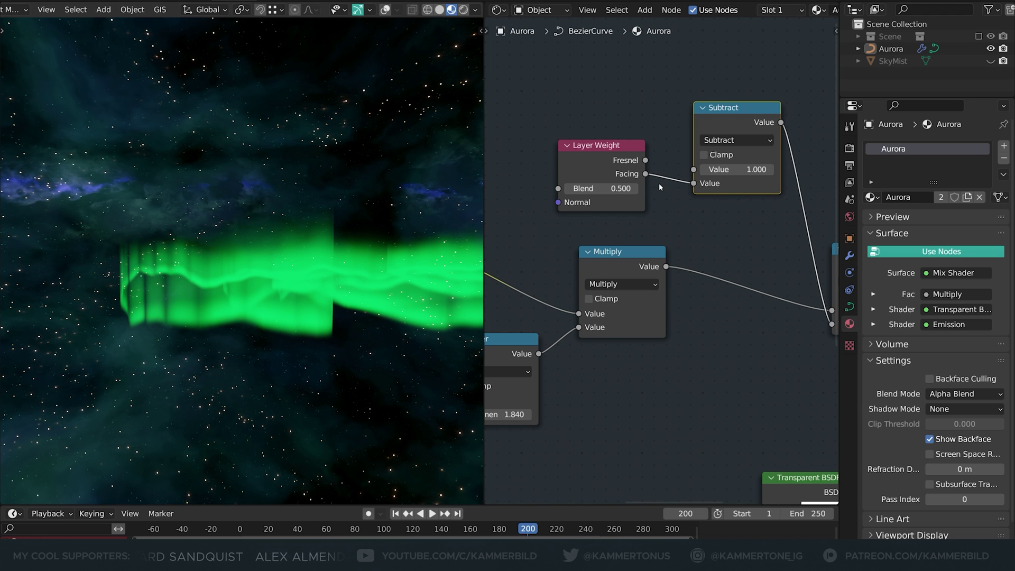
# Step: Set the Layer Weight node's Blend to 0.9
pyautogui.click(617, 188)
pyautogui.write('0.5')
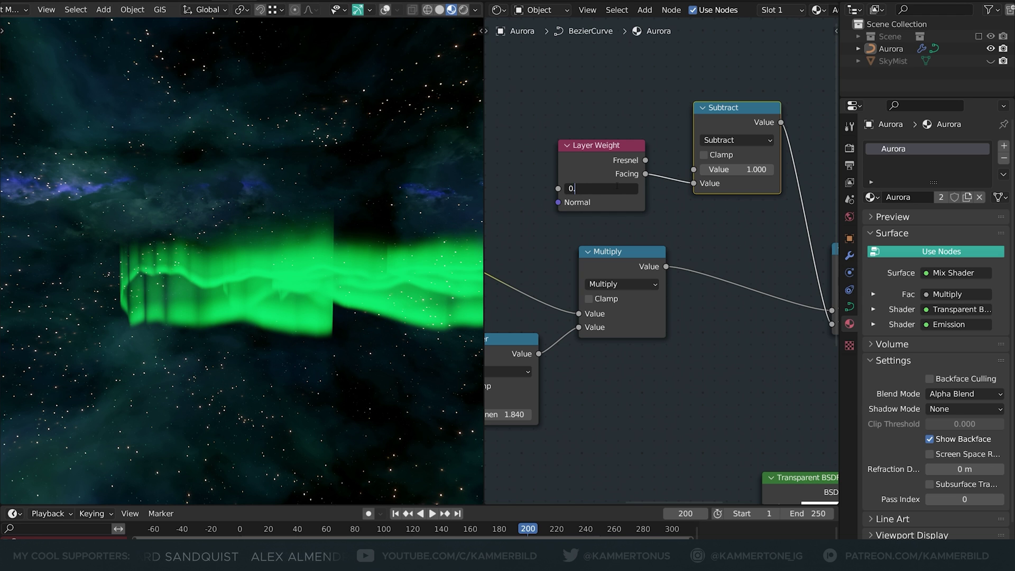
pyautogui.press('Return')
pyautogui.moveTo(248, 395); pyautogui.dragTo(249, 311, button='middle')
pyautogui.scroll(-4, 703, 130)
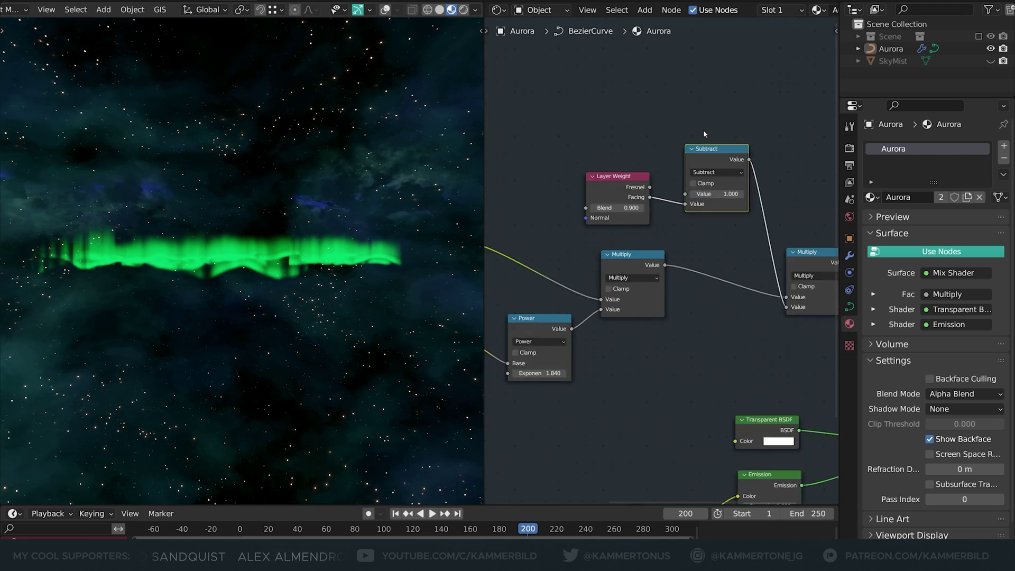
# Step: Mute and unmute the last Multiply node to compare its effect, and inspect the aurora through the camera
pyautogui.moveTo(703, 130); pyautogui.dragTo(603, 116, button='middle')
pyautogui.click(718, 236)
pyautogui.press('m')
pyautogui.press('m')
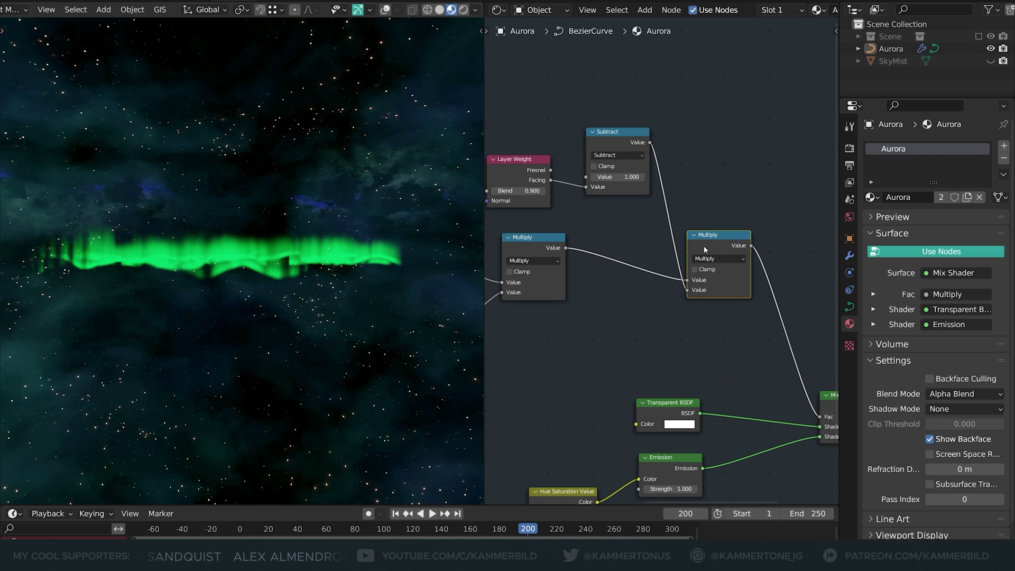
pyautogui.scroll(-2, 705, 250)
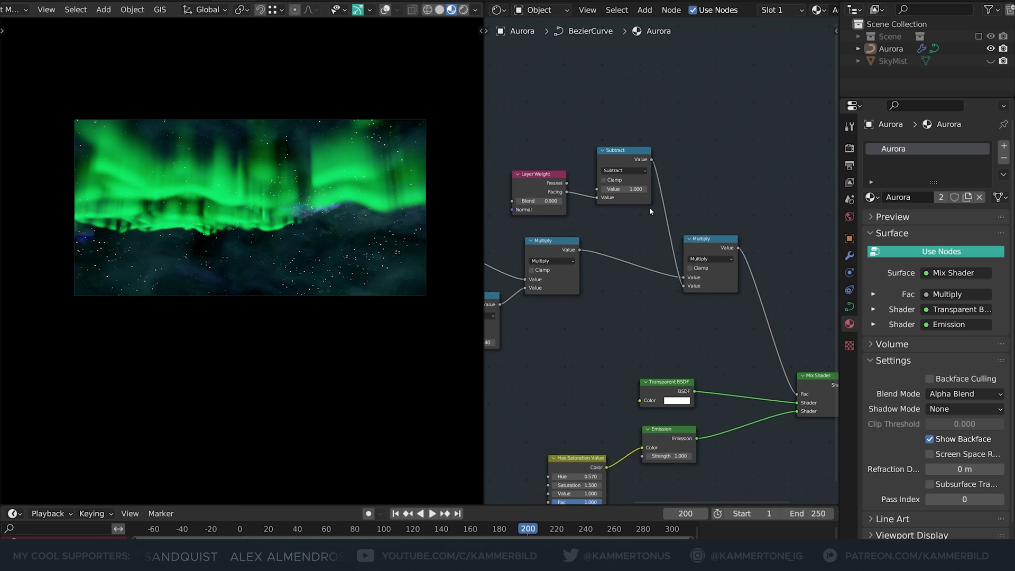
# Step: Add a Noise Texture node and connect the UV Attribute node's Vector output to its Vector input
pyautogui.hotkey('shift', 'a')
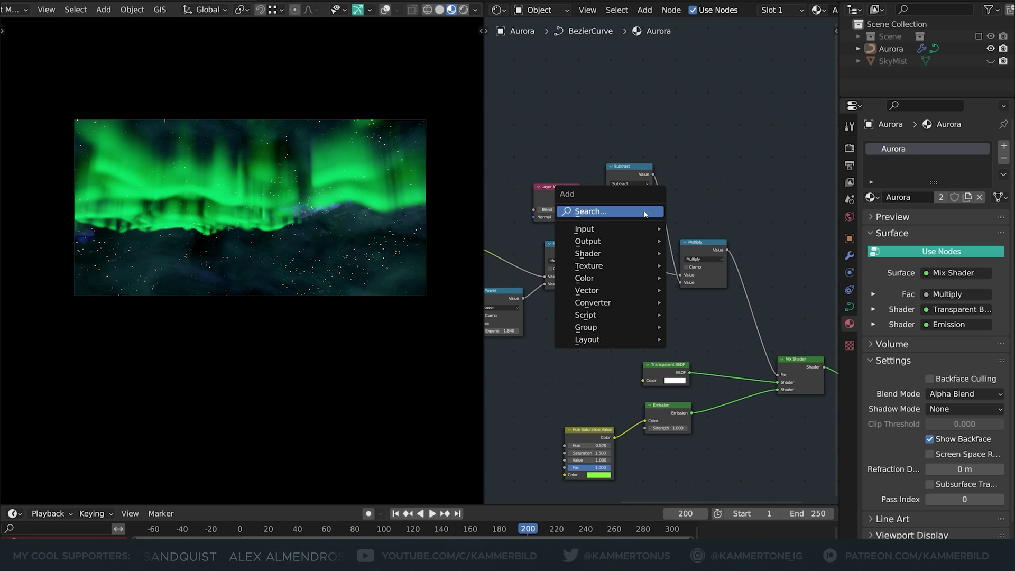
pyautogui.click(638, 212)
pyautogui.write('no')
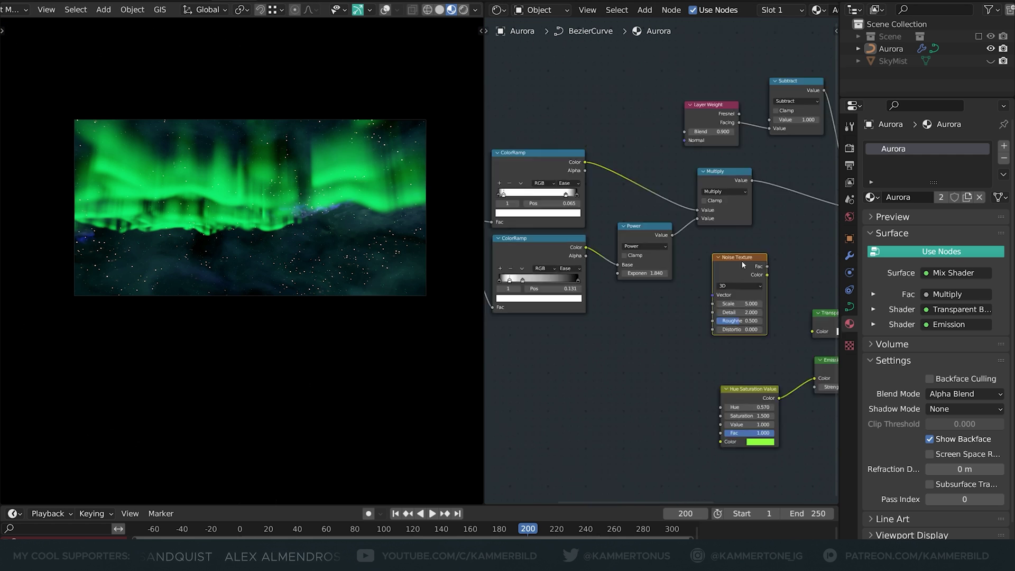
pyautogui.moveTo(742, 264); pyautogui.dragTo(682, 316)
pyautogui.moveTo(598, 286); pyautogui.dragTo(766, 283, button='middle')
pyautogui.scroll(-3, 652, 273)
pyautogui.moveTo(576, 238); pyautogui.dragTo(788, 323)
pyautogui.scroll(1, 788, 323)
# Step: Insert a Vector Math node set to Multiply between the Attribute and Noise Texture nodes, with all three factors set to 1
pyautogui.hotkey('shift', 'a')
pyautogui.write('math')
pyautogui.press('Down')
pyautogui.press('Return')
pyautogui.click(681, 344)
pyautogui.click(680, 344)
pyautogui.click(672, 366)
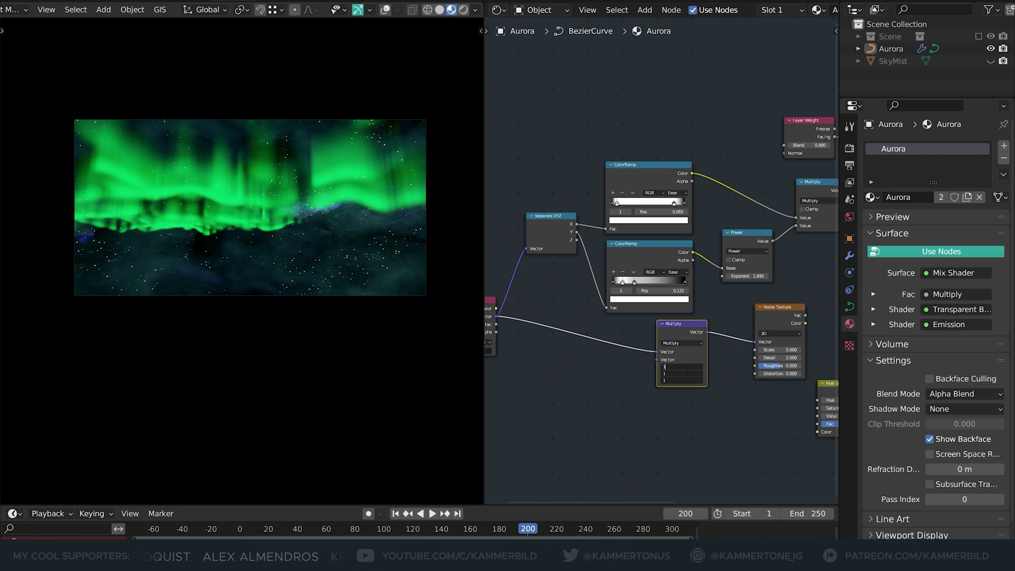
pyautogui.press('Return')
# Step: Duplicate the last Multiply node into the link to the Mix Shader's Fac and connect the Noise Texture's Fac to its second value
pyautogui.moveTo(806, 333); pyautogui.dragTo(562, 377, button='middle')
pyautogui.click(717, 226)
pyautogui.hotkey('shift', 'd')
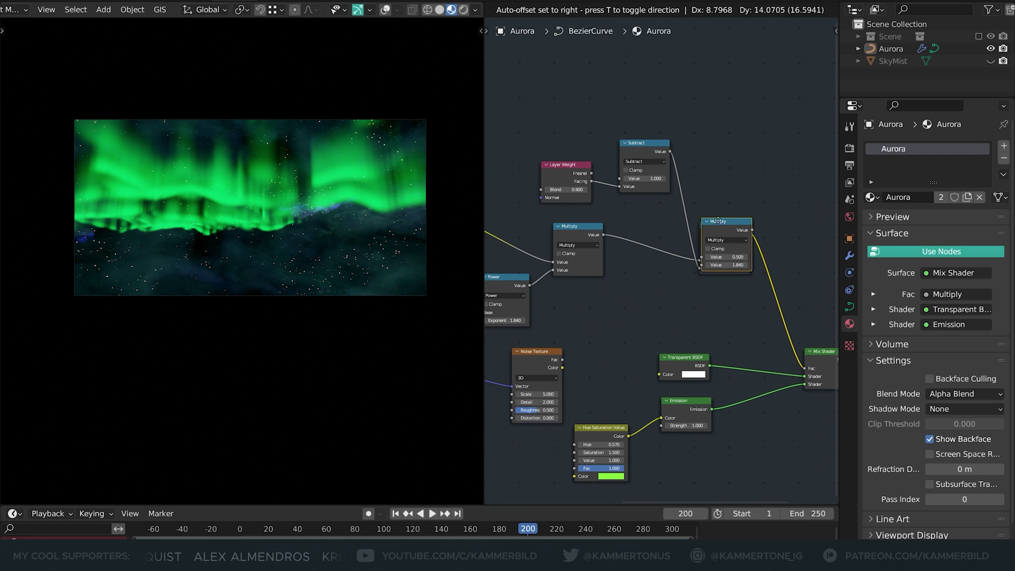
pyautogui.click(797, 249)
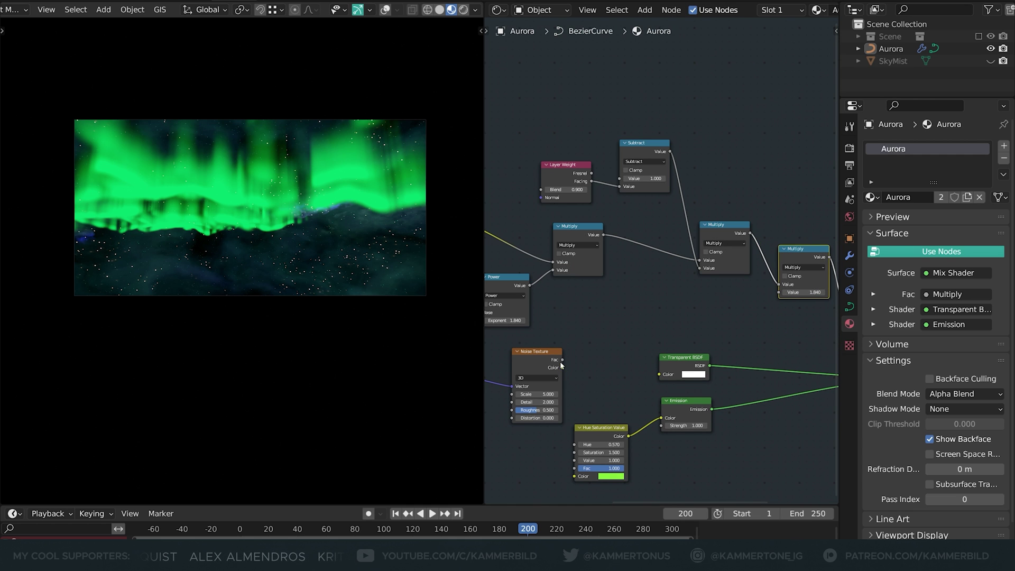
pyautogui.moveTo(562, 362)
pyautogui.mouseDown()
pyautogui.moveTo(626, 324)
pyautogui.moveTo(778, 292)
pyautogui.mouseUp()
# Step: Insert a ColorRamp between the Noise Texture's Fac and the final Multiply node, with its black stop at 0.423
pyautogui.moveTo(614, 381); pyautogui.dragTo(687, 468)
pyautogui.moveTo(613, 385); pyautogui.dragTo(647, 389)
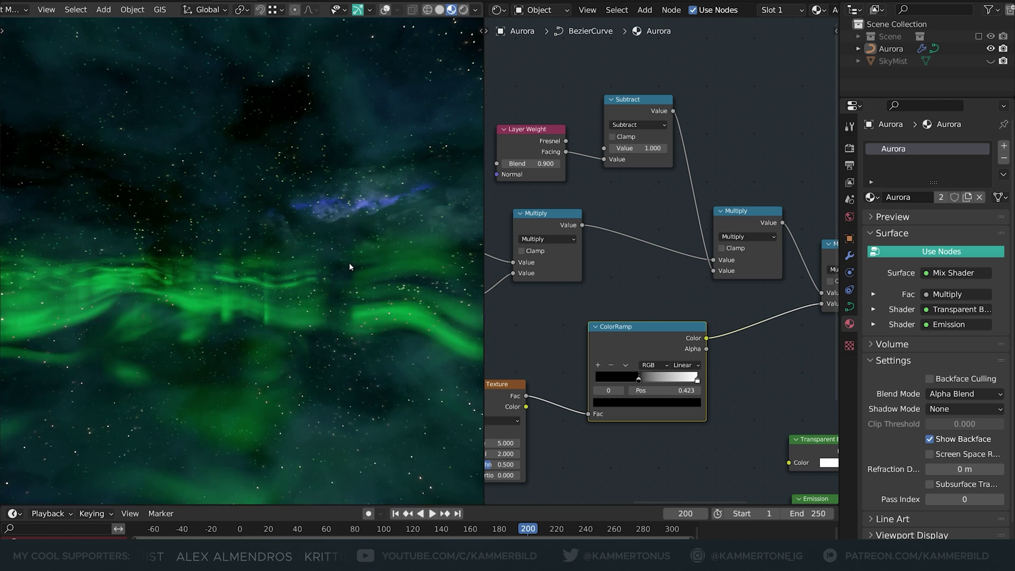
pyautogui.scroll(-2, 350, 264)
pyautogui.moveTo(350, 264); pyautogui.dragTo(259, 264, button='middle')
# Step: Set the vector Multiply node's X factor to 134 to stretch the noise into vertical streaks
pyautogui.scroll(-3, 353, 265)
pyautogui.moveTo(530, 406); pyautogui.dragTo(709, 295, button='middle')
pyautogui.scroll(3, 650, 308)
pyautogui.moveTo(595, 349); pyautogui.dragTo(700, 333, button='middle')
pyautogui.scroll(2, 651, 354)
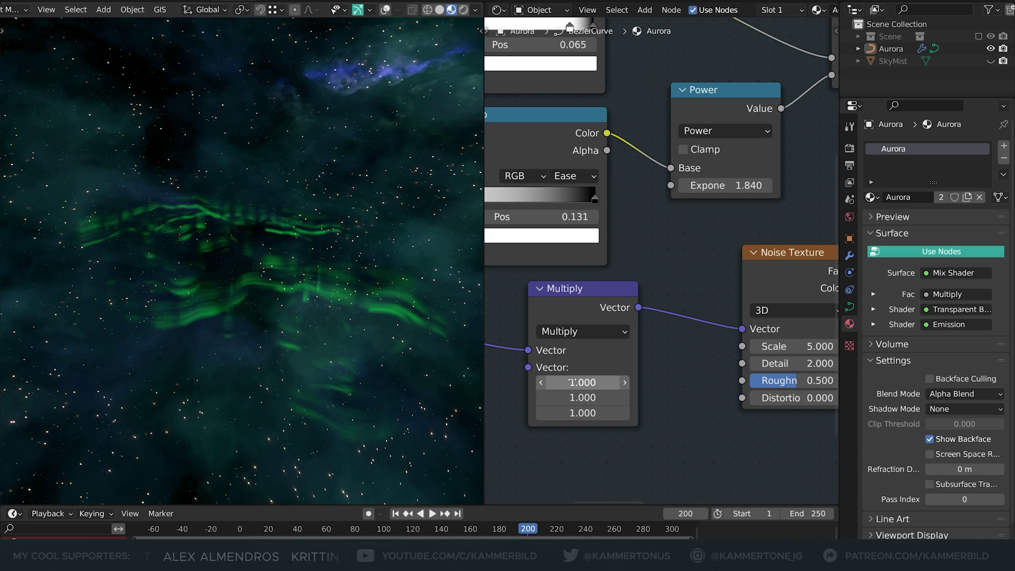
pyautogui.moveTo(571, 382); pyautogui.dragTo(941, 381)
pyautogui.moveTo(392, 314); pyautogui.dragTo(245, 222, button='middle')
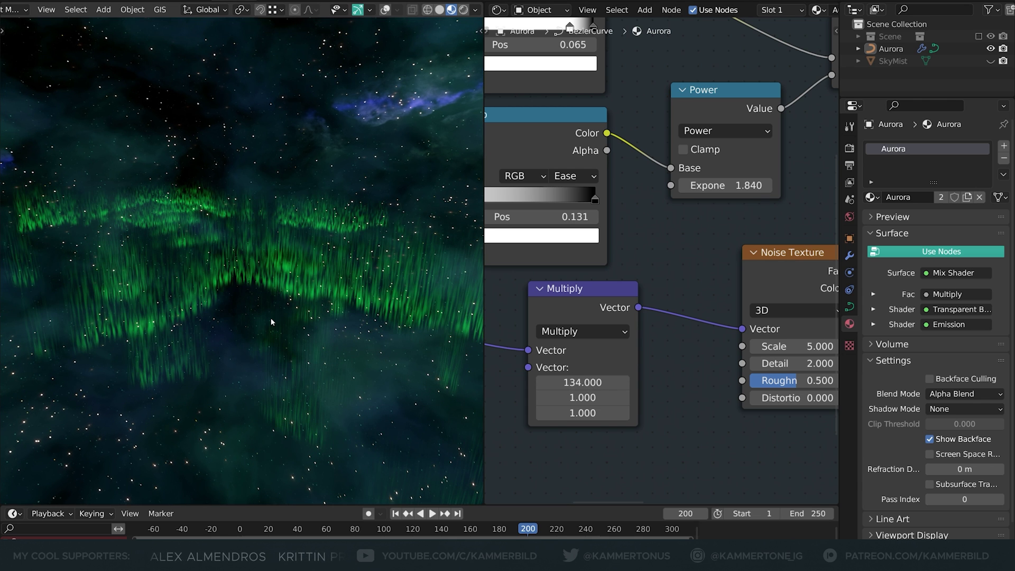
# Step: Set the Noise Texture's Scale to -0.080, Detail to 15 and Roughness to 0.594, and flip its ColorRamp with the white stop at 0.099
pyautogui.moveTo(687, 375); pyautogui.dragTo(582, 375)
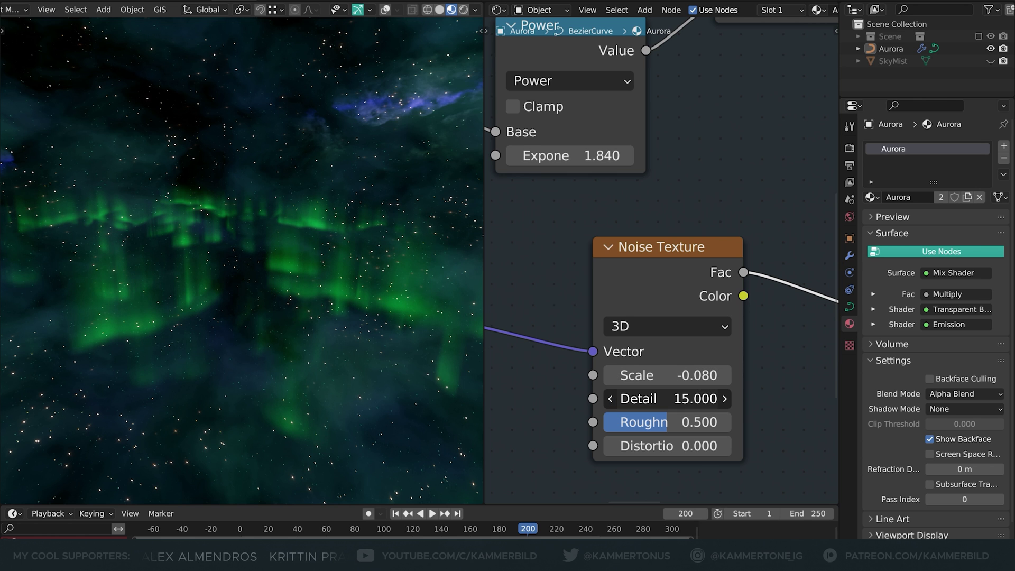
pyautogui.moveTo(688, 399); pyautogui.dragTo(709, 399)
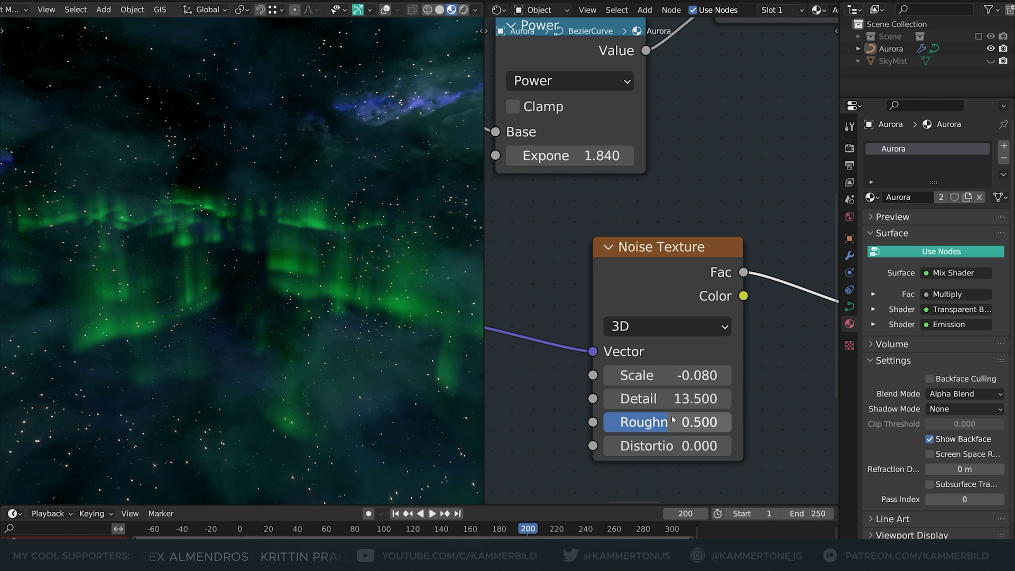
pyautogui.moveTo(673, 427); pyautogui.dragTo(687, 428)
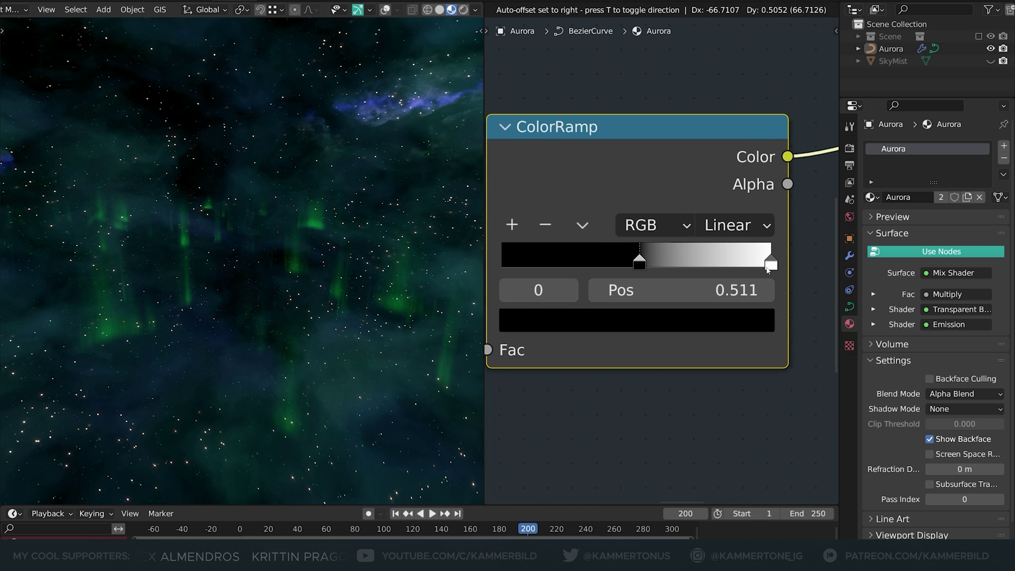
pyautogui.moveTo(633, 268); pyautogui.dragTo(617, 268)
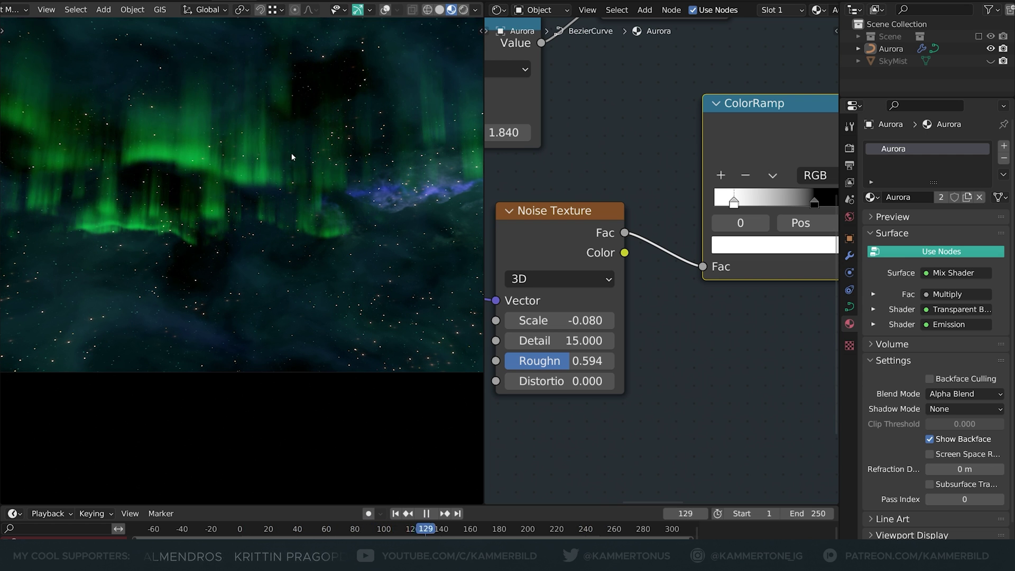
# Step: Examine the aurora strips in solid shading and through the camera, and switch the viewport to rendered shading
pyautogui.press('KP_0')
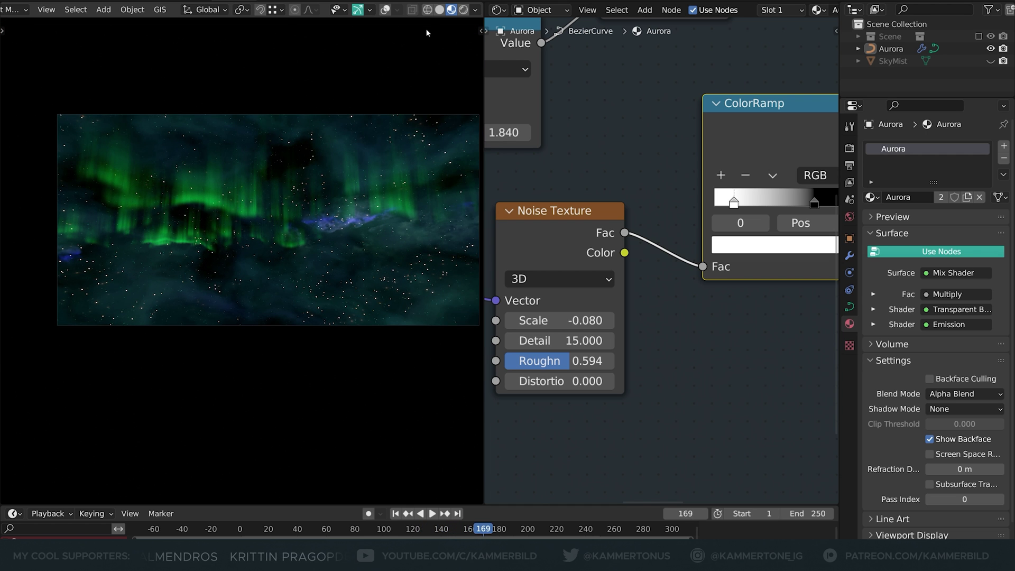
pyautogui.click(438, 9)
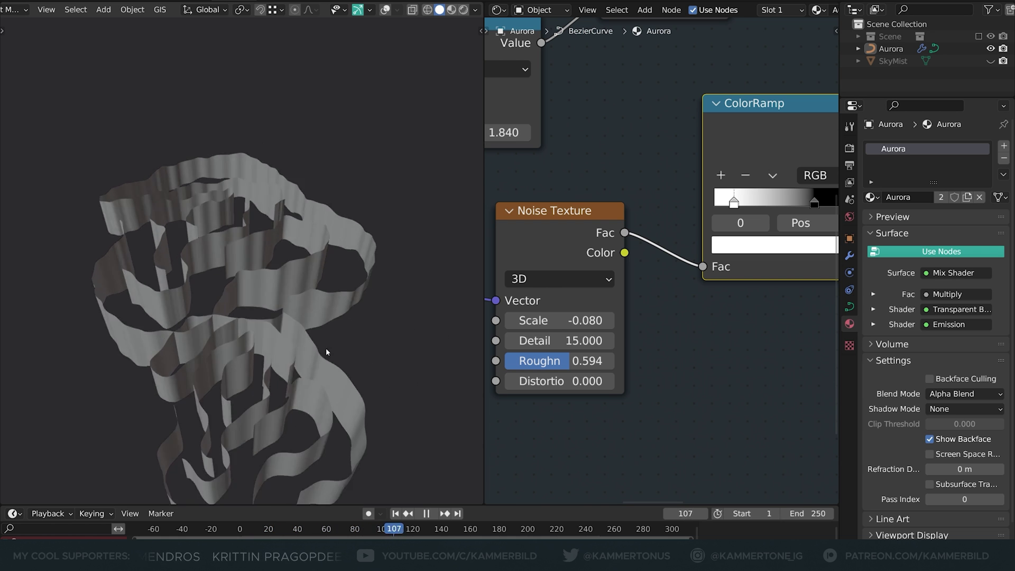
pyautogui.press('space')
pyautogui.press('KP_0')
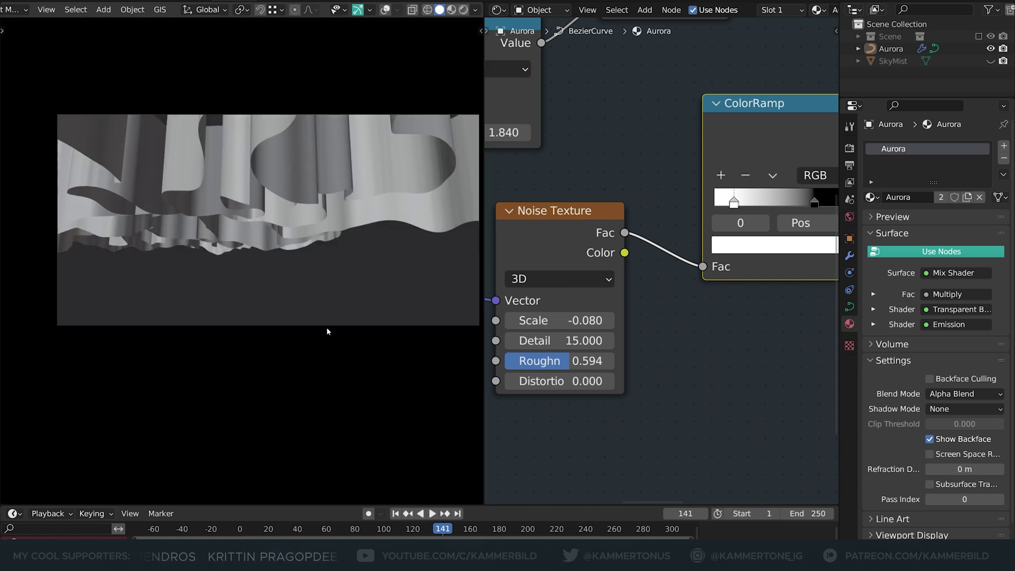
pyautogui.click(464, 10)
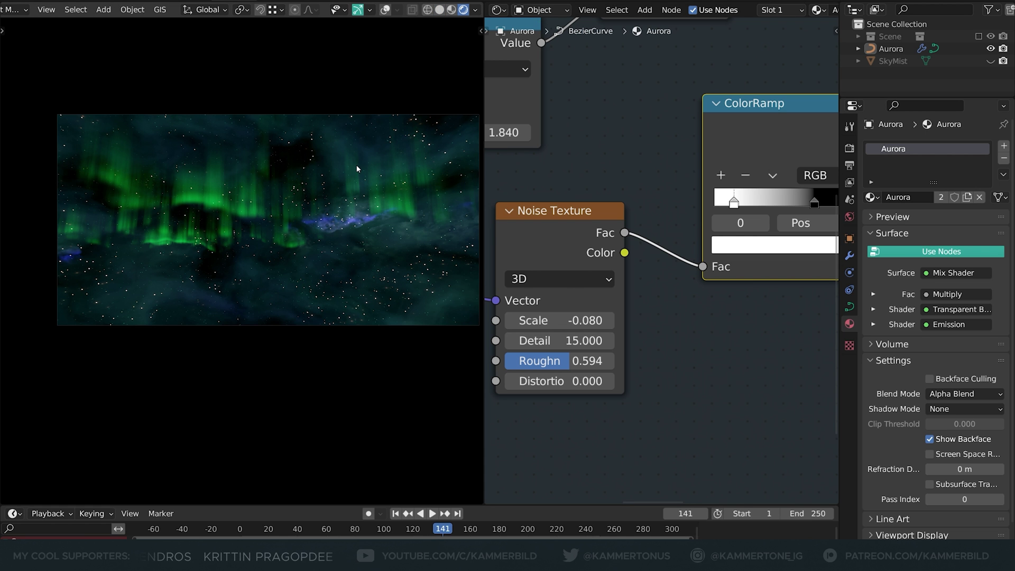
# Step: Duplicate the Noise Texture node below the original and connect the Attribute node's Vector output directly to the copy
pyautogui.scroll(-9, 589, 294)
pyautogui.moveTo(589, 295); pyautogui.dragTo(665, 173, button='middle')
pyautogui.click(615, 211)
pyautogui.hotkey('shift', 'd')
pyautogui.click(554, 308)
pyautogui.moveTo(555, 309); pyautogui.dragTo(724, 299, button='middle')
pyautogui.scroll(-3, 618, 176)
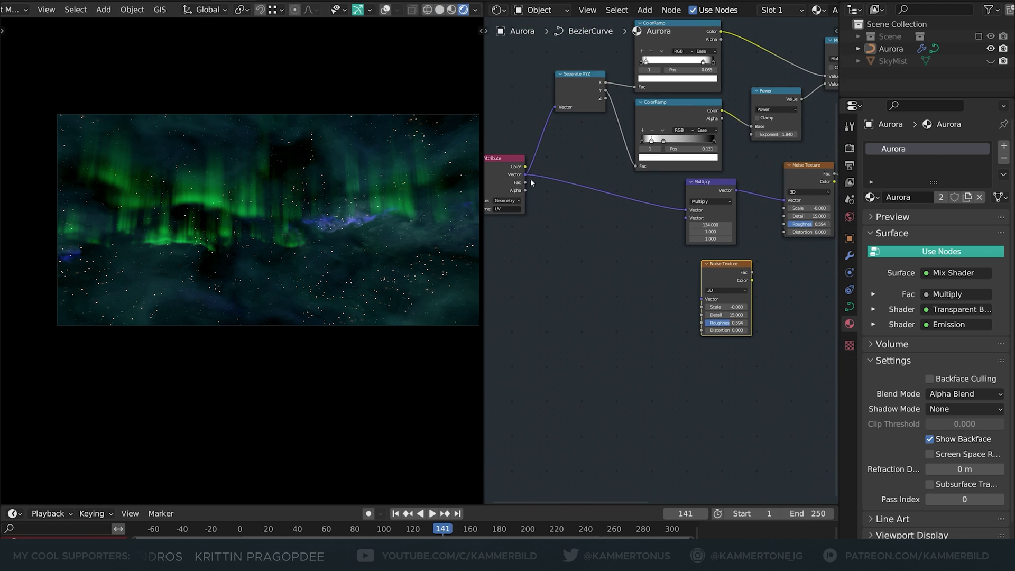
pyautogui.moveTo(526, 175); pyautogui.dragTo(685, 305)
# Step: Set the duplicated Noise Texture's Scale to 8.020 and connect its Fac output to the Hue Saturation Value node's Fac
pyautogui.scroll(4, 705, 300)
pyautogui.moveTo(687, 289); pyautogui.dragTo(525, 253, button='middle')
pyautogui.scroll(-3, 632, 288)
pyautogui.moveTo(549, 216); pyautogui.dragTo(568, 280)
# Step: Duplicate the ColorRamp into the link between the second Noise Texture and the Hue Saturation Value node, with its white stop at 0.506
pyautogui.moveTo(581, 155); pyautogui.dragTo(728, 246, button='middle')
pyautogui.scroll(-3, 728, 247)
pyautogui.click(668, 142)
pyautogui.hotkey('shift', 'd')
pyautogui.click(624, 311)
pyautogui.scroll(2, 633, 326)
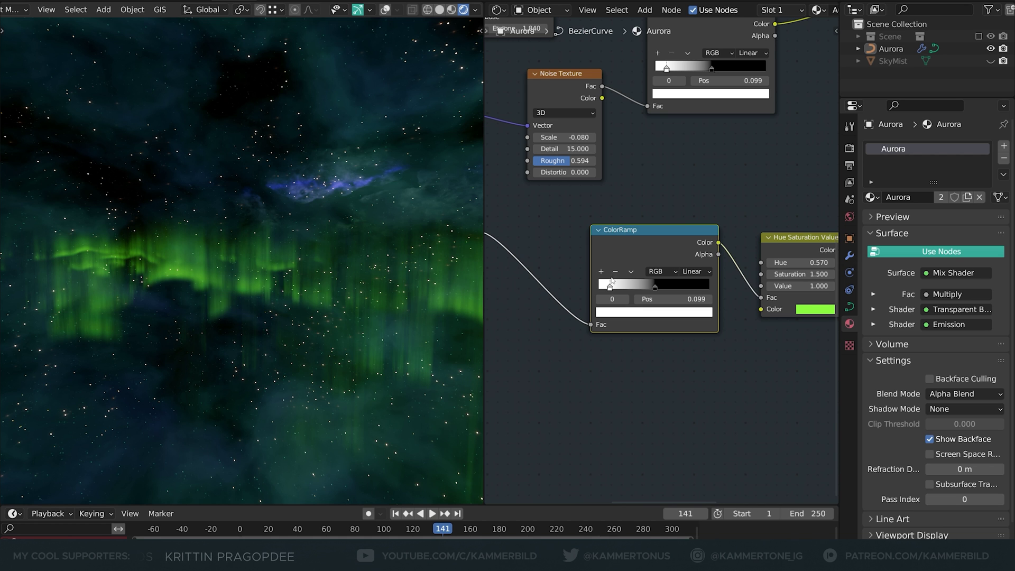
pyautogui.moveTo(611, 287); pyautogui.dragTo(639, 289)
# Step: Switch the second Noise Texture to 4D, drive its W value with #frame/700, and play back the color animation
pyautogui.moveTo(640, 290); pyautogui.dragTo(871, 337, button='middle')
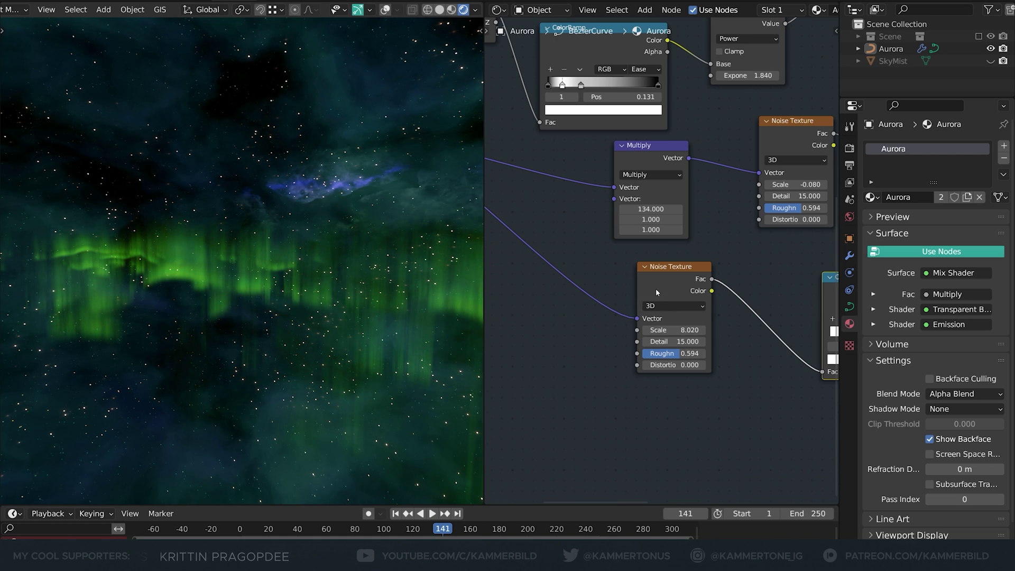
pyautogui.click(673, 306)
pyautogui.click(665, 352)
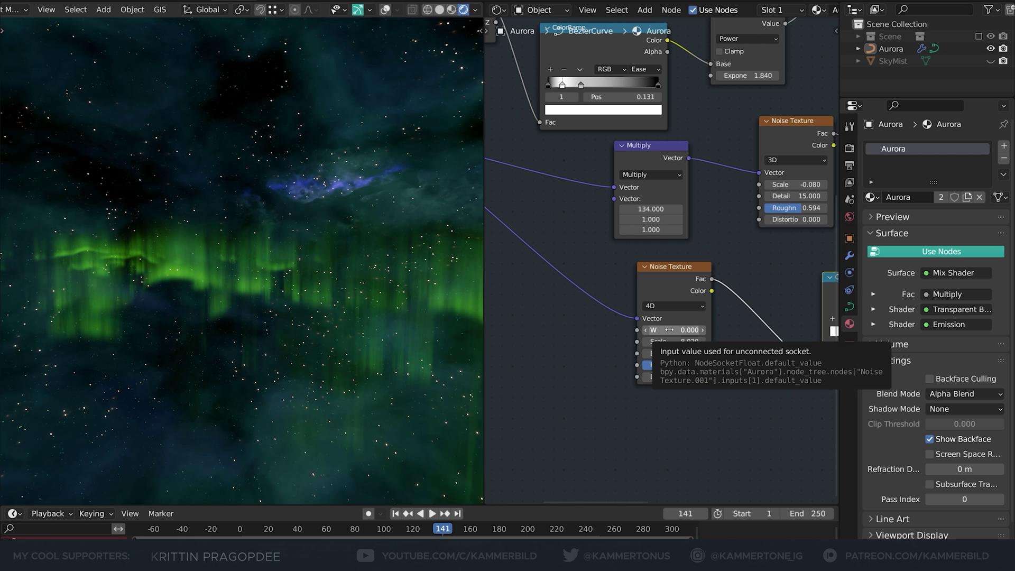
pyautogui.moveTo(667, 330); pyautogui.dragTo(687, 329)
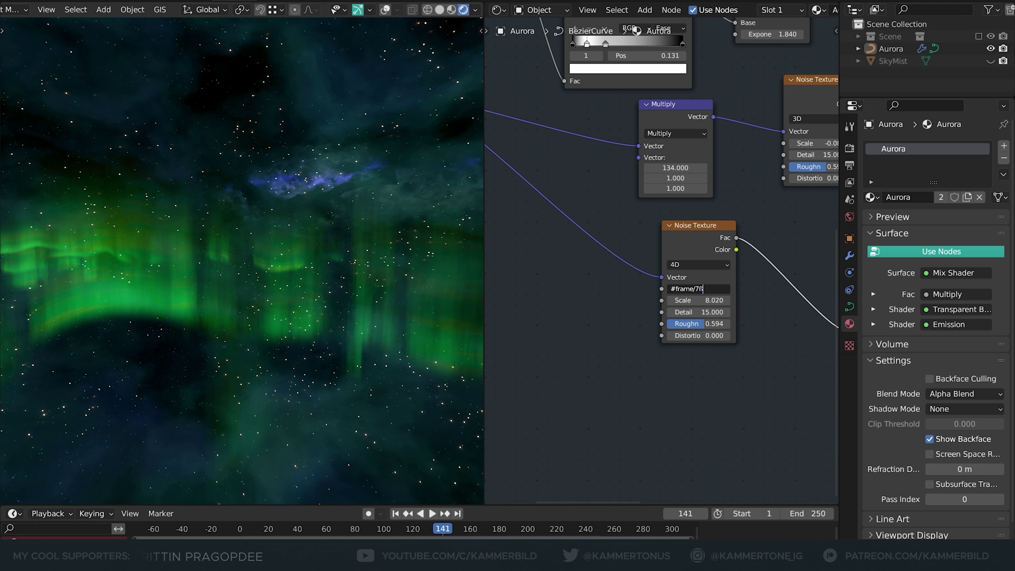
pyautogui.press('Return')
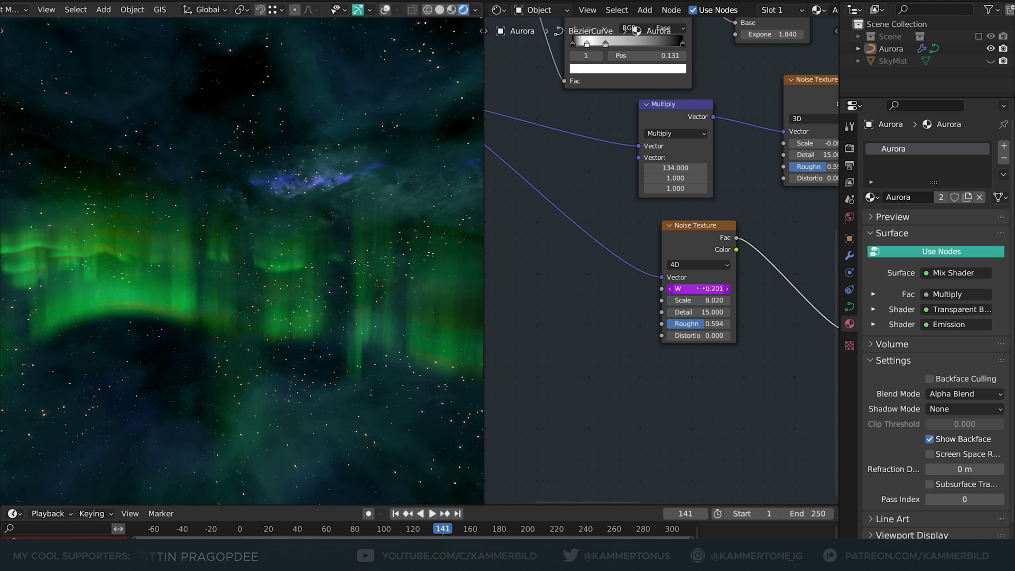
pyautogui.press('space')
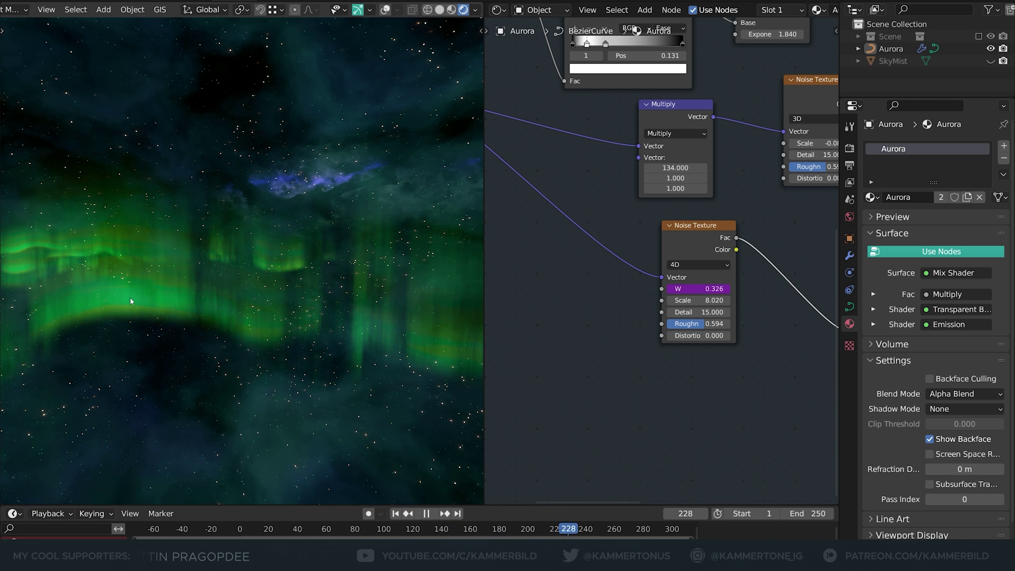
pyautogui.press('space')
# Step: Move the hue ColorRamp's white stop closer to the ramp's start and increase the Emission node's Strength
pyautogui.moveTo(575, 280); pyautogui.dragTo(344, 278, button='middle')
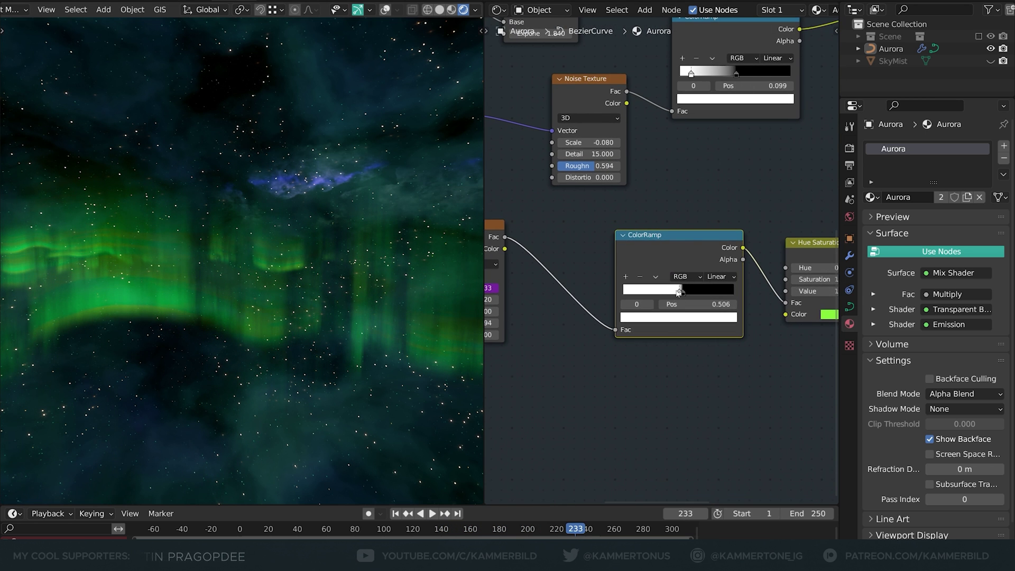
pyautogui.moveTo(679, 293); pyautogui.dragTo(653, 294)
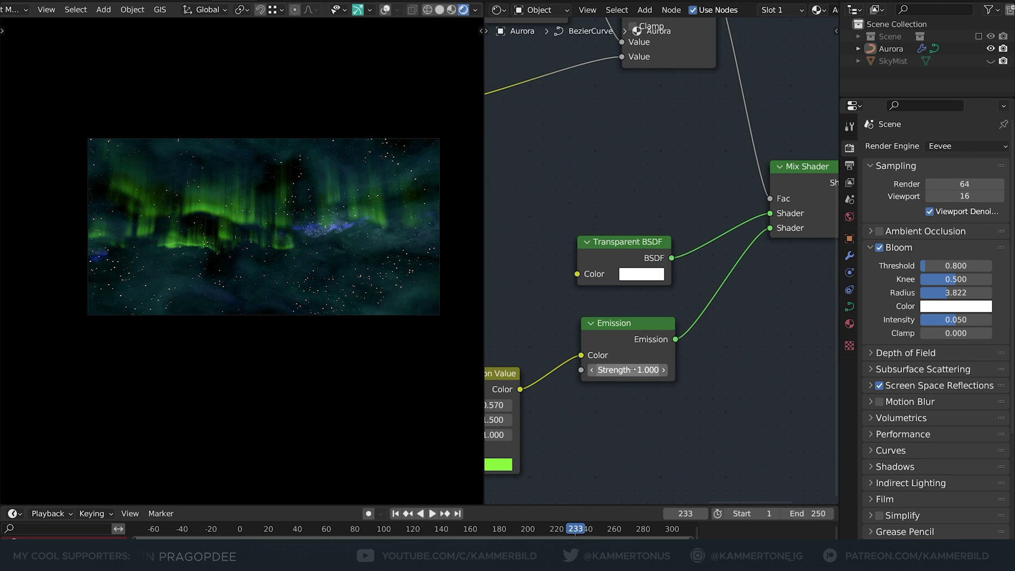
pyautogui.moveTo(626, 369); pyautogui.dragTo(724, 370)
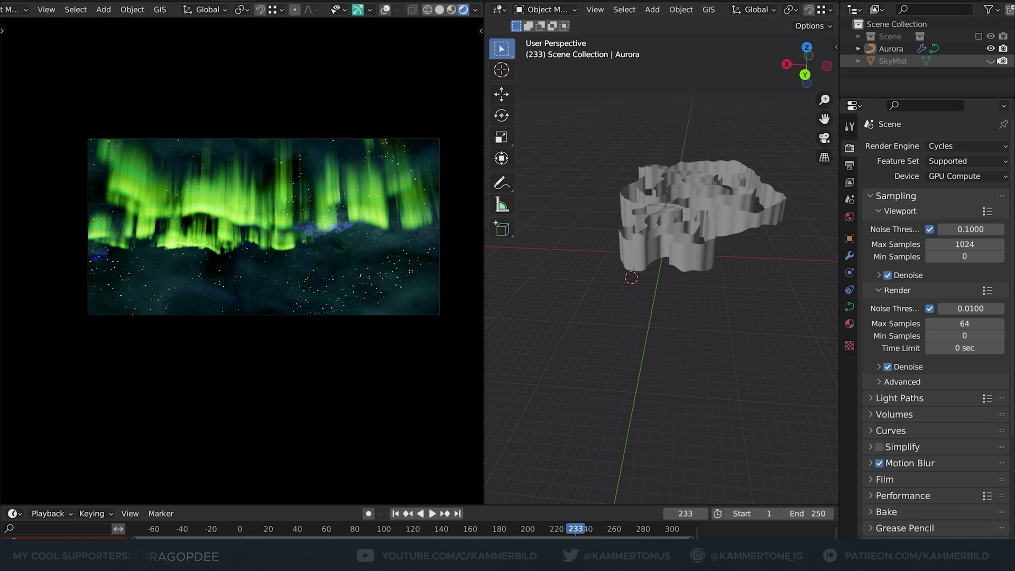
# Step: Unhide the SkyMist object in the viewport and select its plane
pyautogui.click(991, 61)
pyautogui.scroll(-3, 706, 245)
pyautogui.click(719, 200)
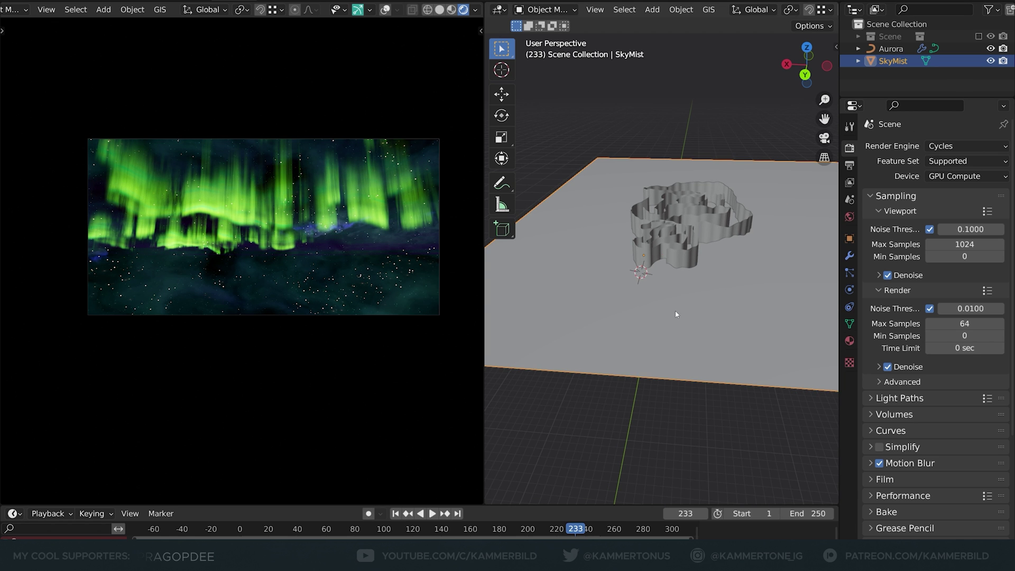
# Step: Examine the SkyMist plane around the aurora from several angles and return to the camera view
pyautogui.moveTo(317, 286); pyautogui.dragTo(238, 315, button='middle')
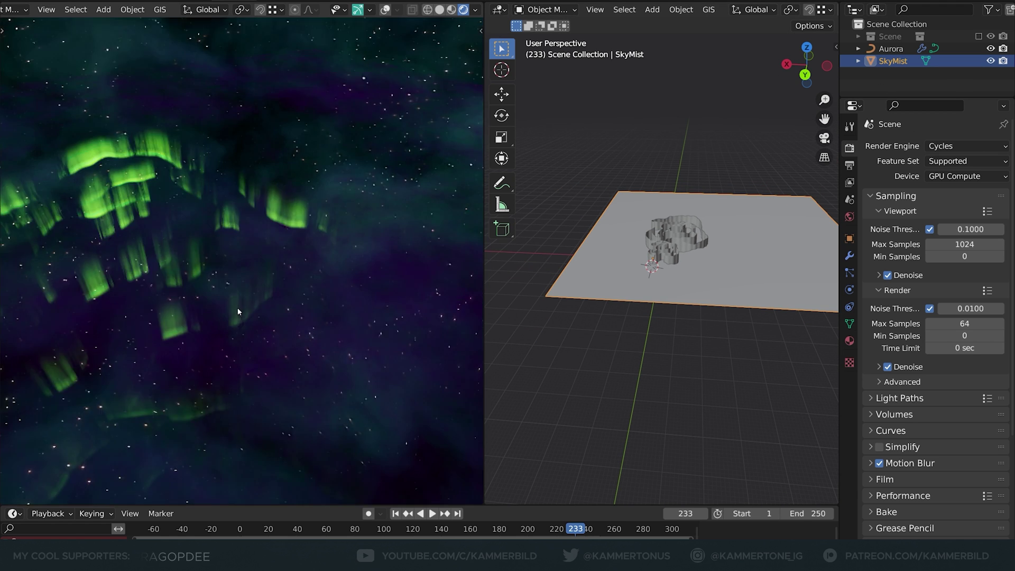
pyautogui.scroll(-5, 238, 315)
pyautogui.moveTo(327, 268); pyautogui.dragTo(284, 323, button='middle')
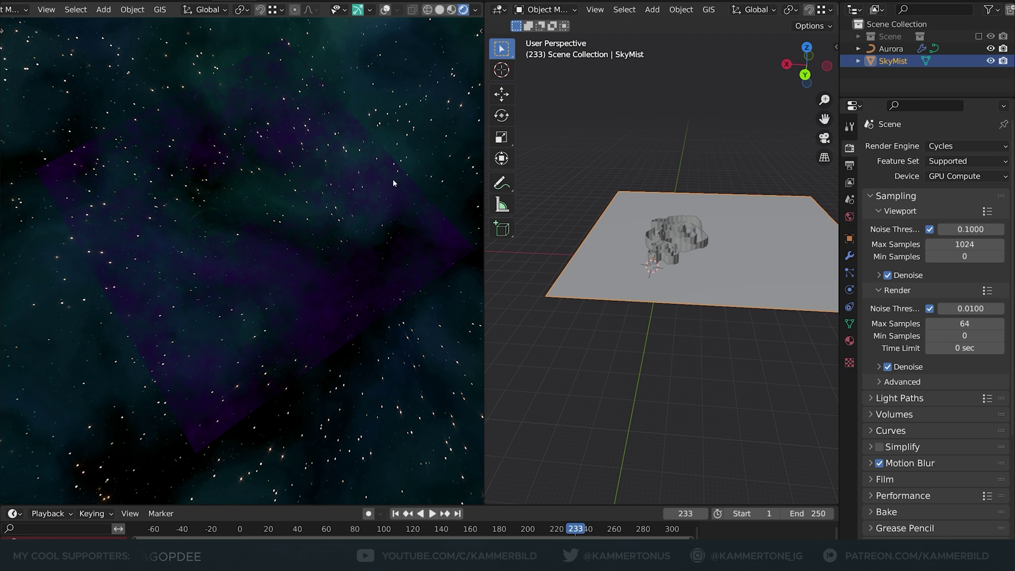
pyautogui.moveTo(263, 257); pyautogui.dragTo(281, 209, button='middle')
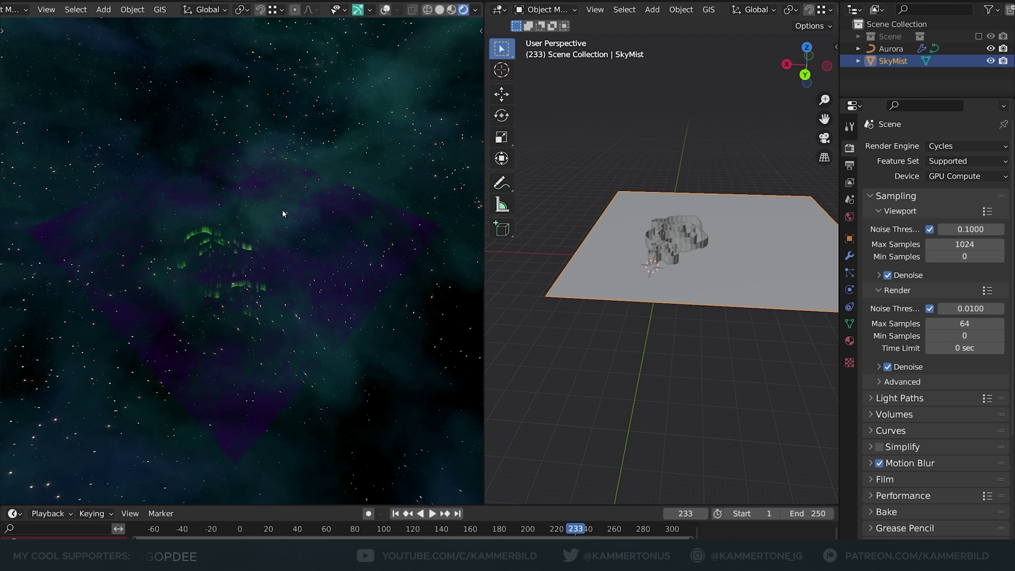
pyautogui.press('KP_0')
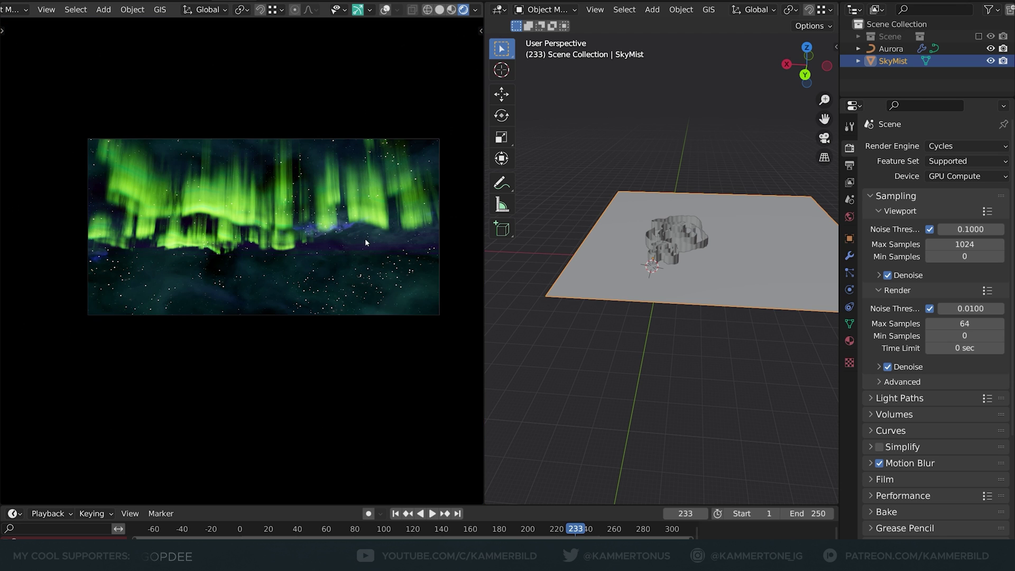
# Step: Enable the Scene collection and hide the Water plane, Aurora and SkyMist in the viewport
pyautogui.click(978, 36)
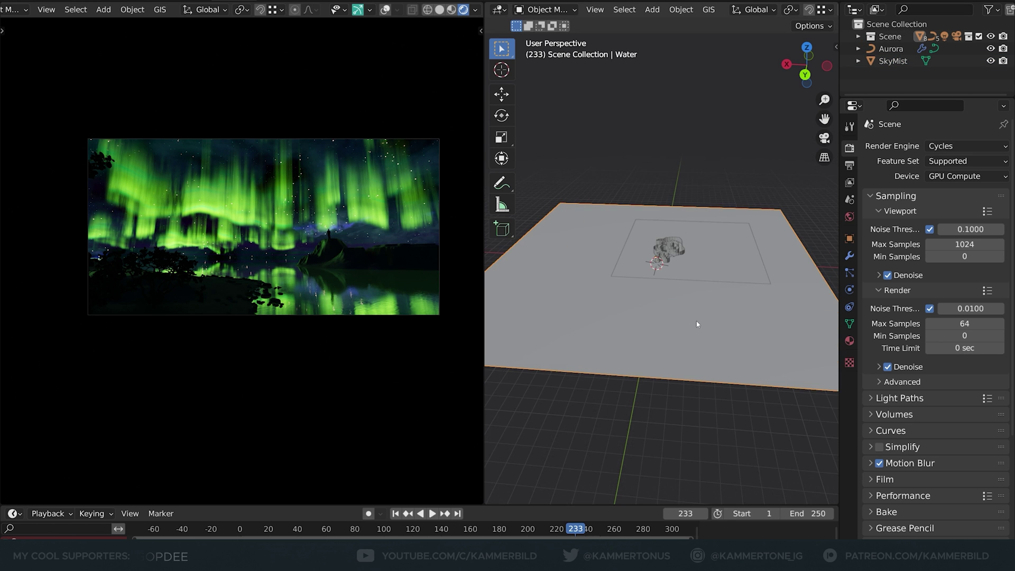
pyautogui.press('g')
pyautogui.click(706, 292)
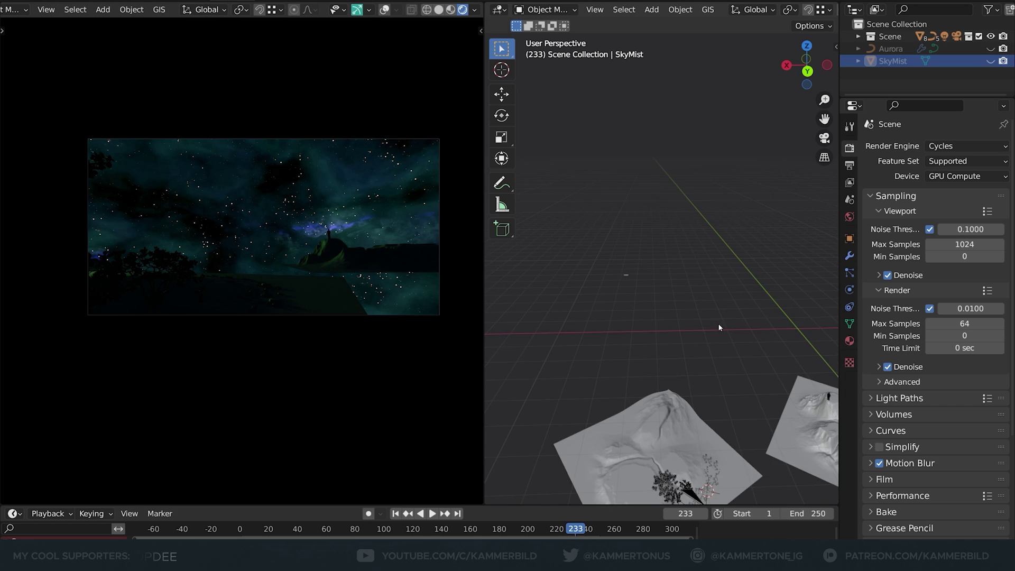
# Step: Examine the two terrain pieces, the figure on the hilltop, and the trees around the camera
pyautogui.scroll(-4, 719, 328)
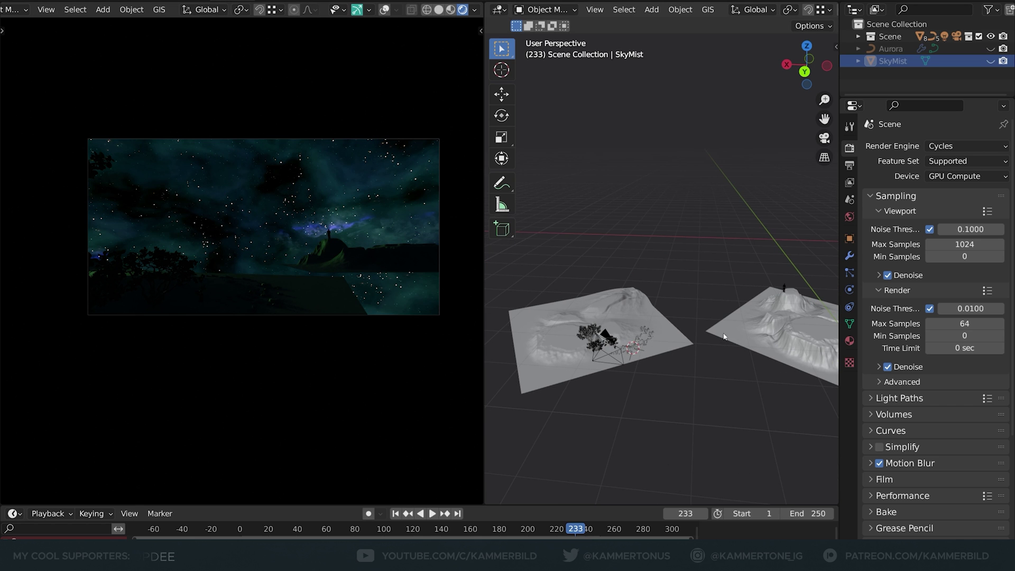
pyautogui.scroll(8, 741, 321)
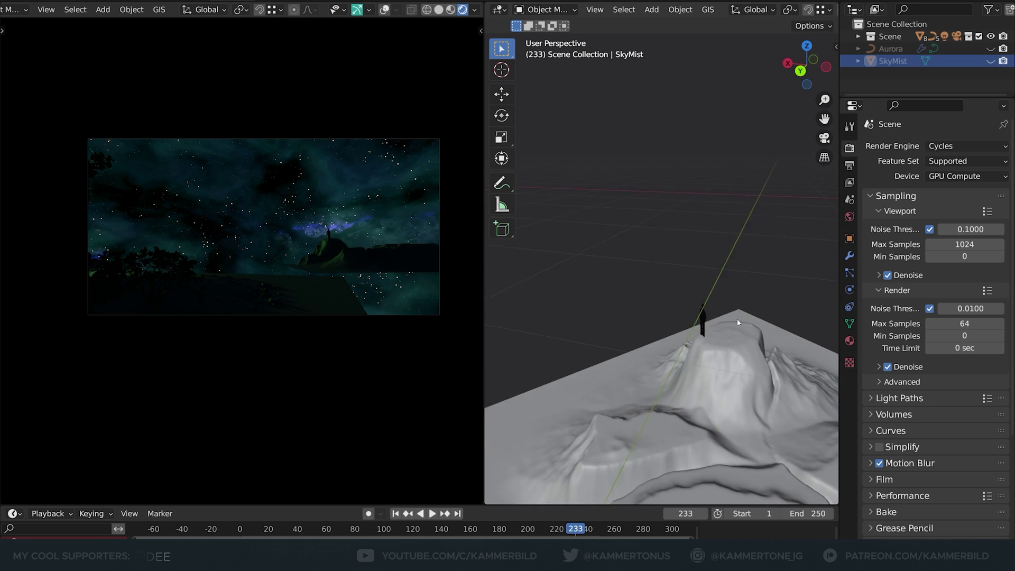
pyautogui.keyDown('shift'); pyautogui.moveTo(748, 318); pyautogui.dragTo(724, 321, button='middle'); pyautogui.keyUp('shift')
pyautogui.click(753, 284)
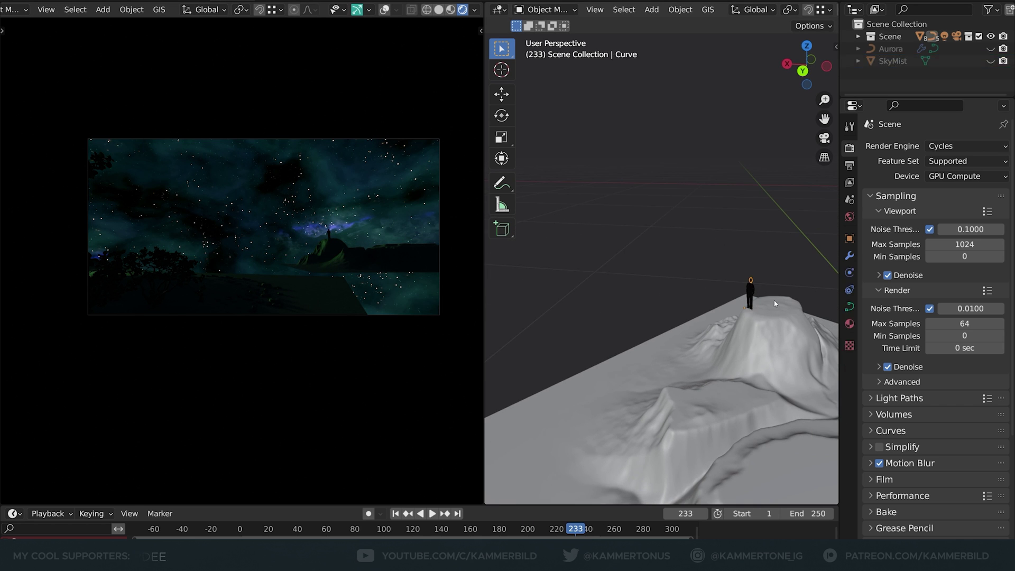
pyautogui.scroll(-6, 741, 296)
pyautogui.scroll(5, 686, 318)
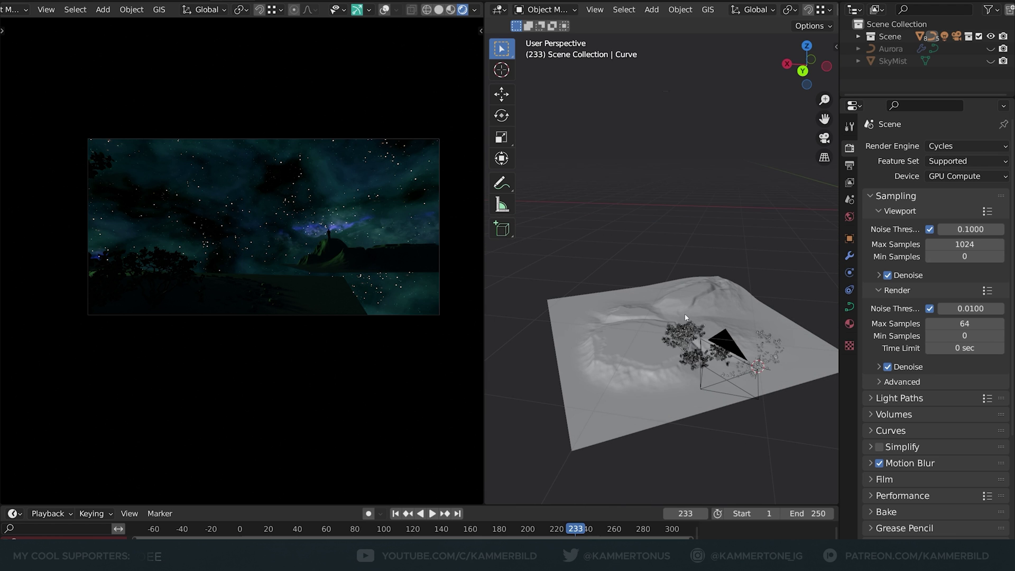
pyautogui.scroll(-3, 725, 367)
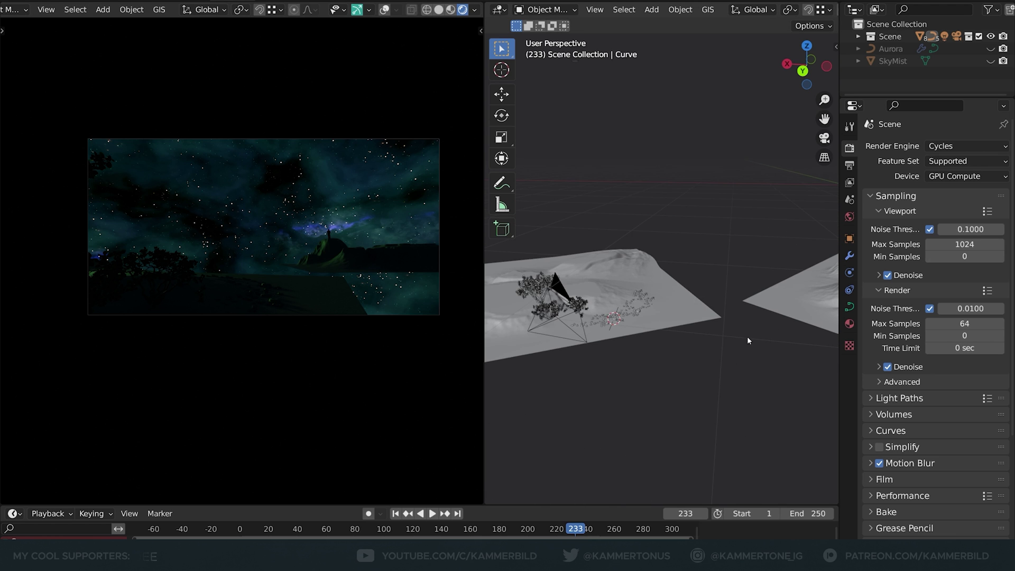
# Step: Hide the foreground terrain and select the scattered stones, keeping them in place
pyautogui.click(750, 335)
pyautogui.press('h')
pyautogui.click(640, 317)
pyautogui.scroll(4, 638, 330)
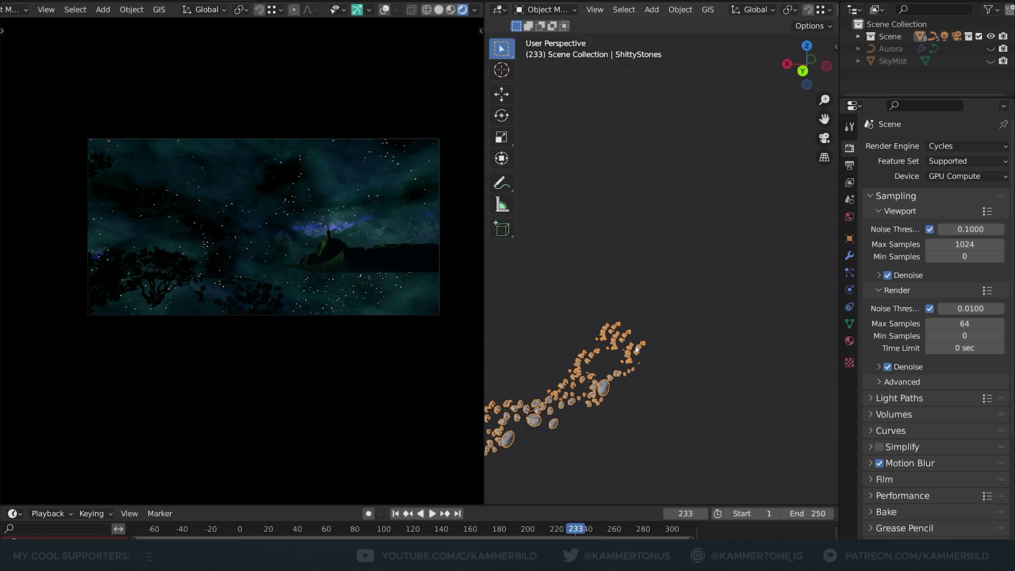
pyautogui.press('g')
pyautogui.rightClick(652, 333)
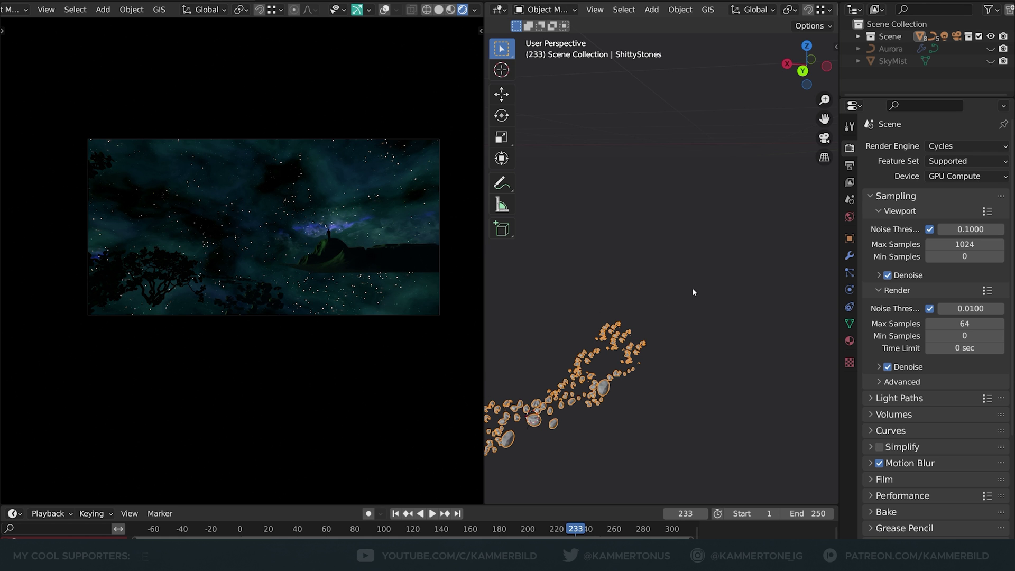